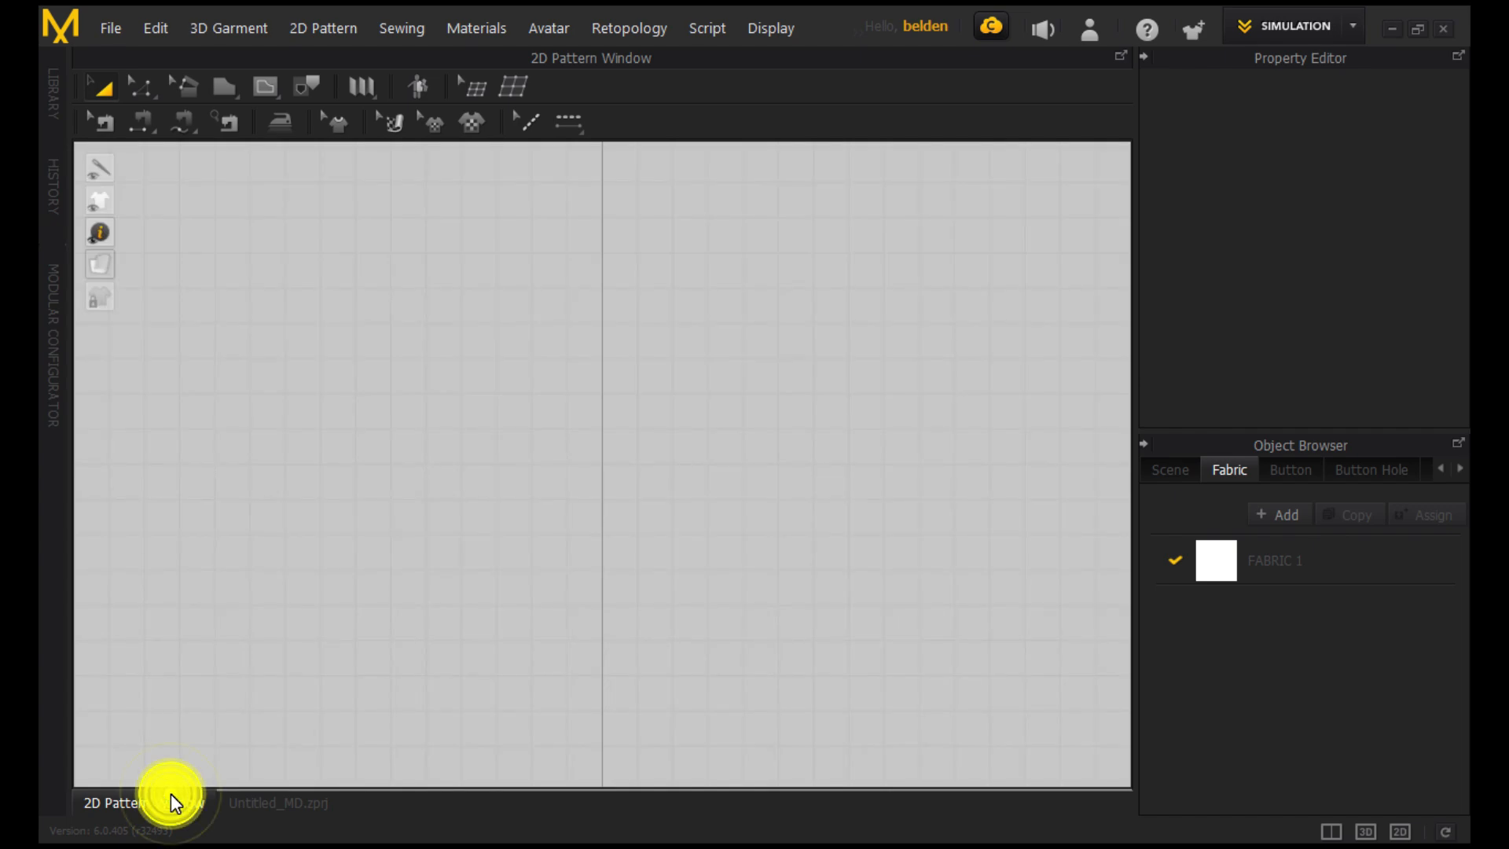
{"action": "left_click", "coordinate": [286, 803]}
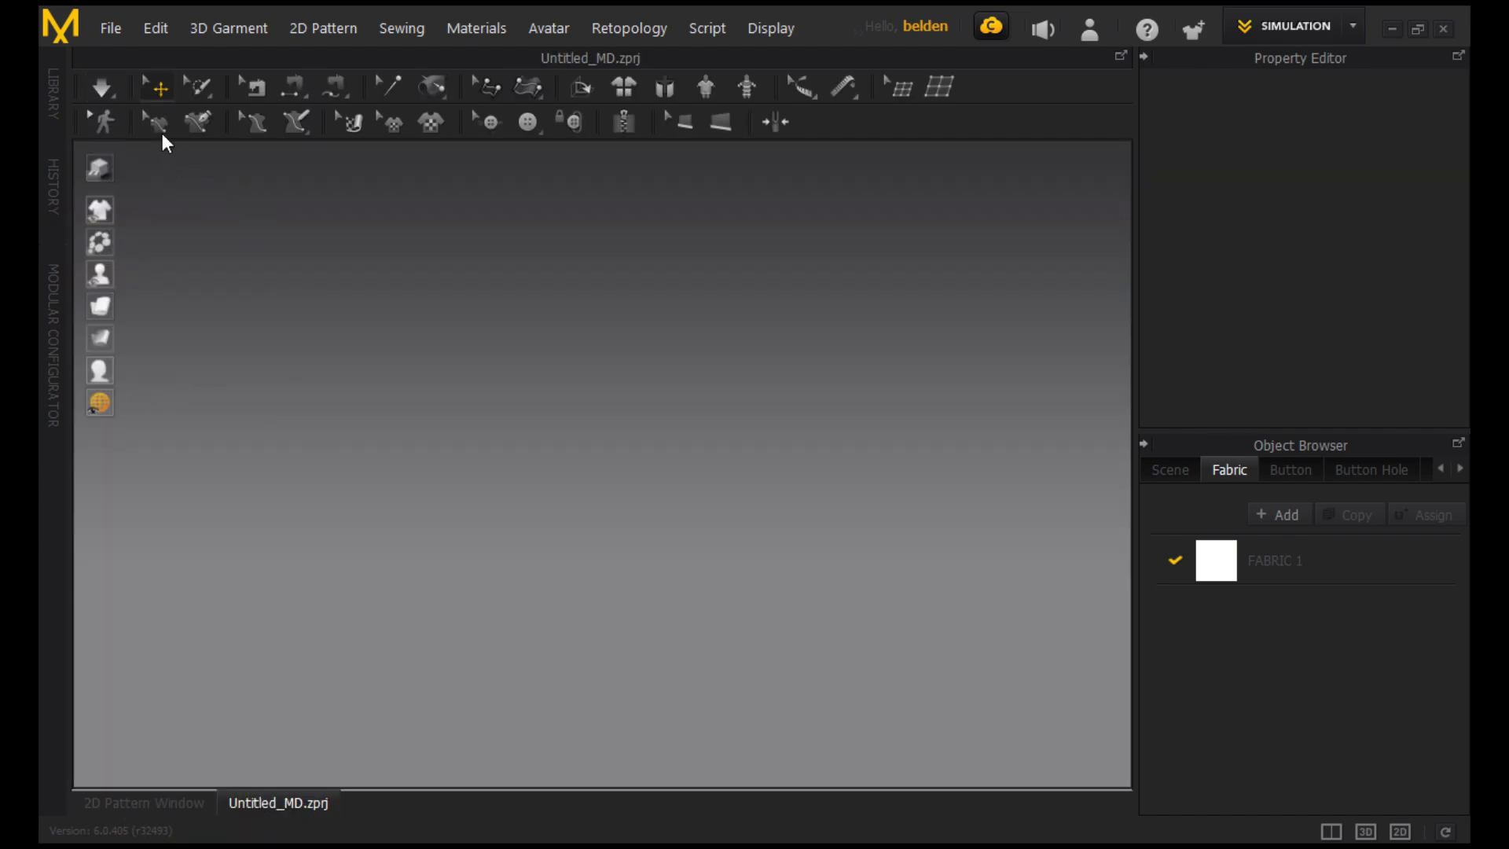
{"action": "left_click", "coordinate": [110, 28]}
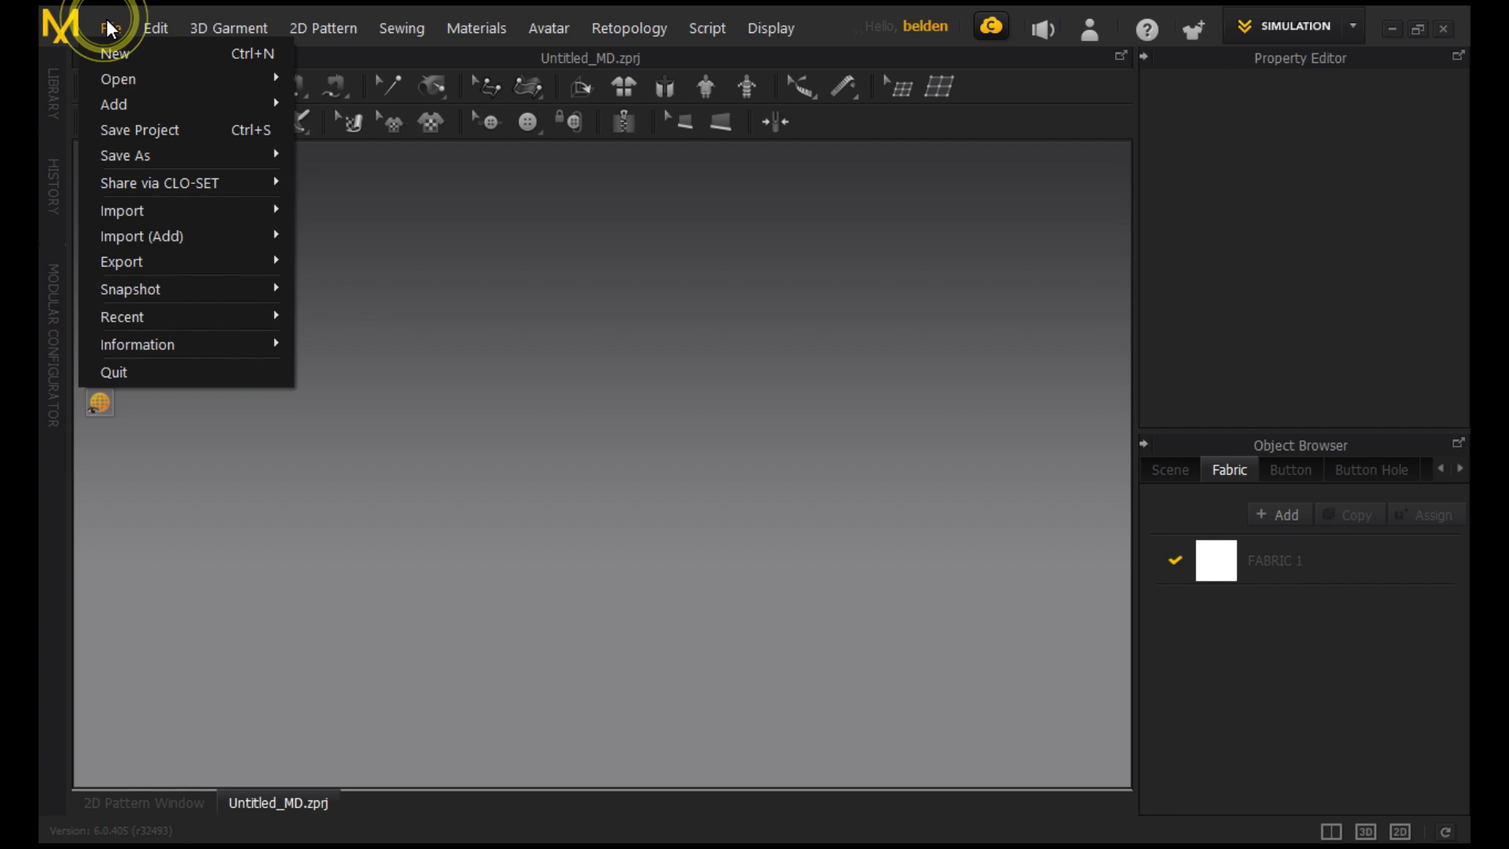
{"action": "mouse_move", "coordinate": [149, 103]}
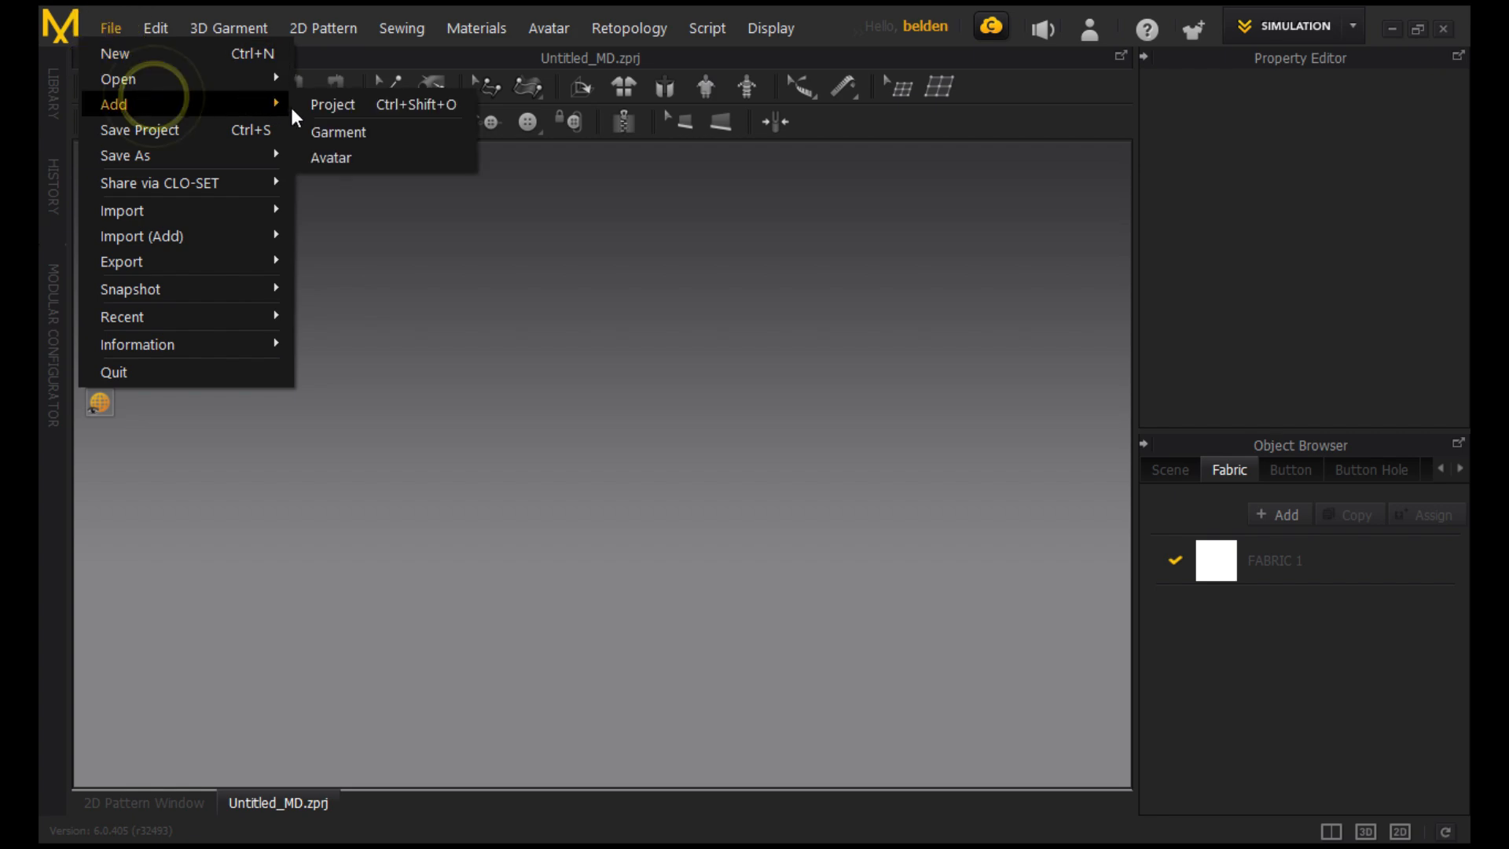
{"action": "left_click", "coordinate": [341, 159]}
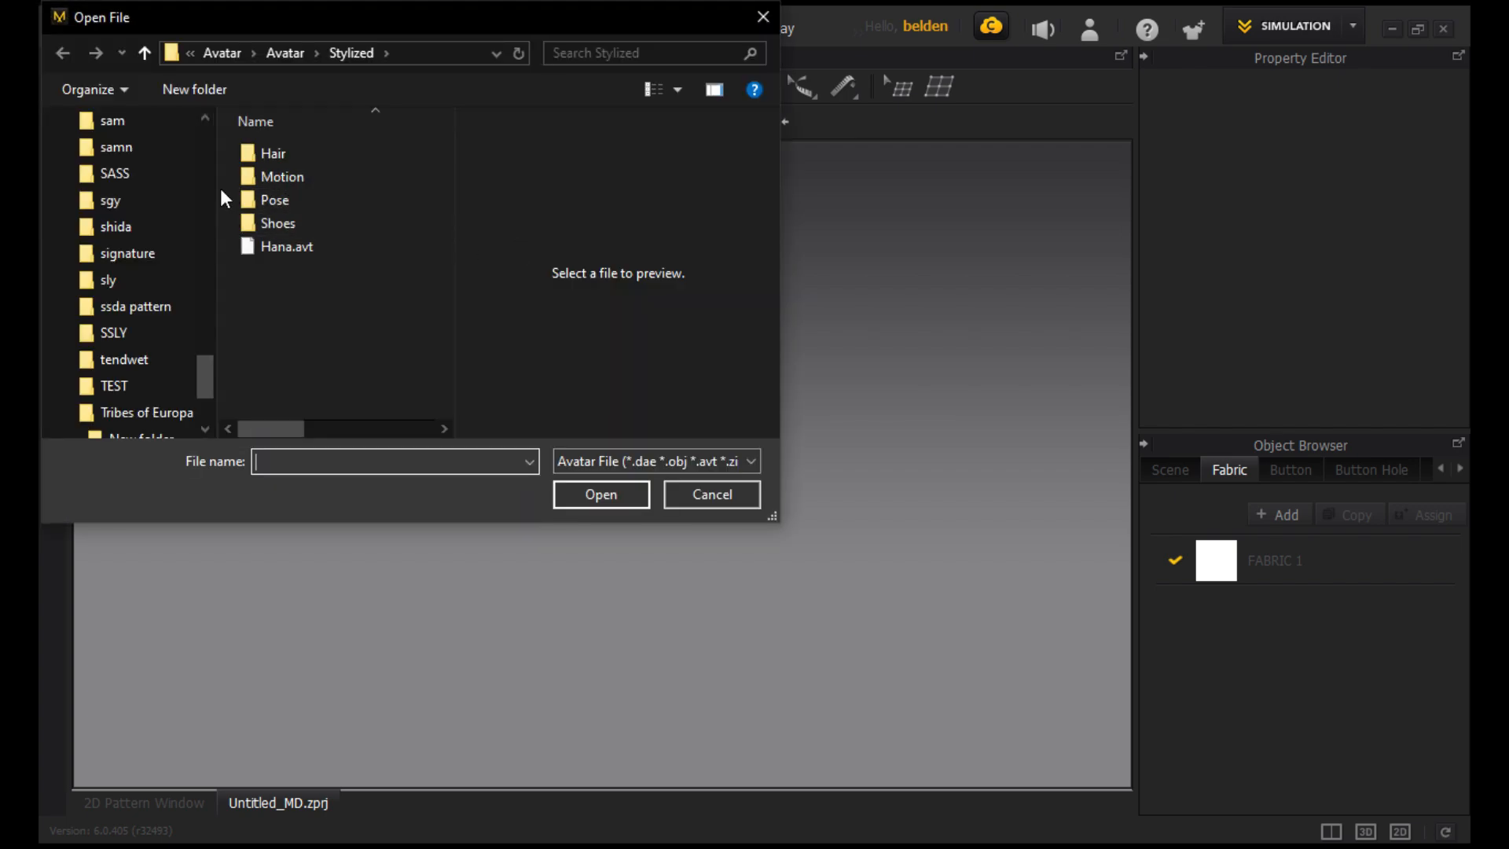
{"action": "left_click", "coordinate": [287, 256]}
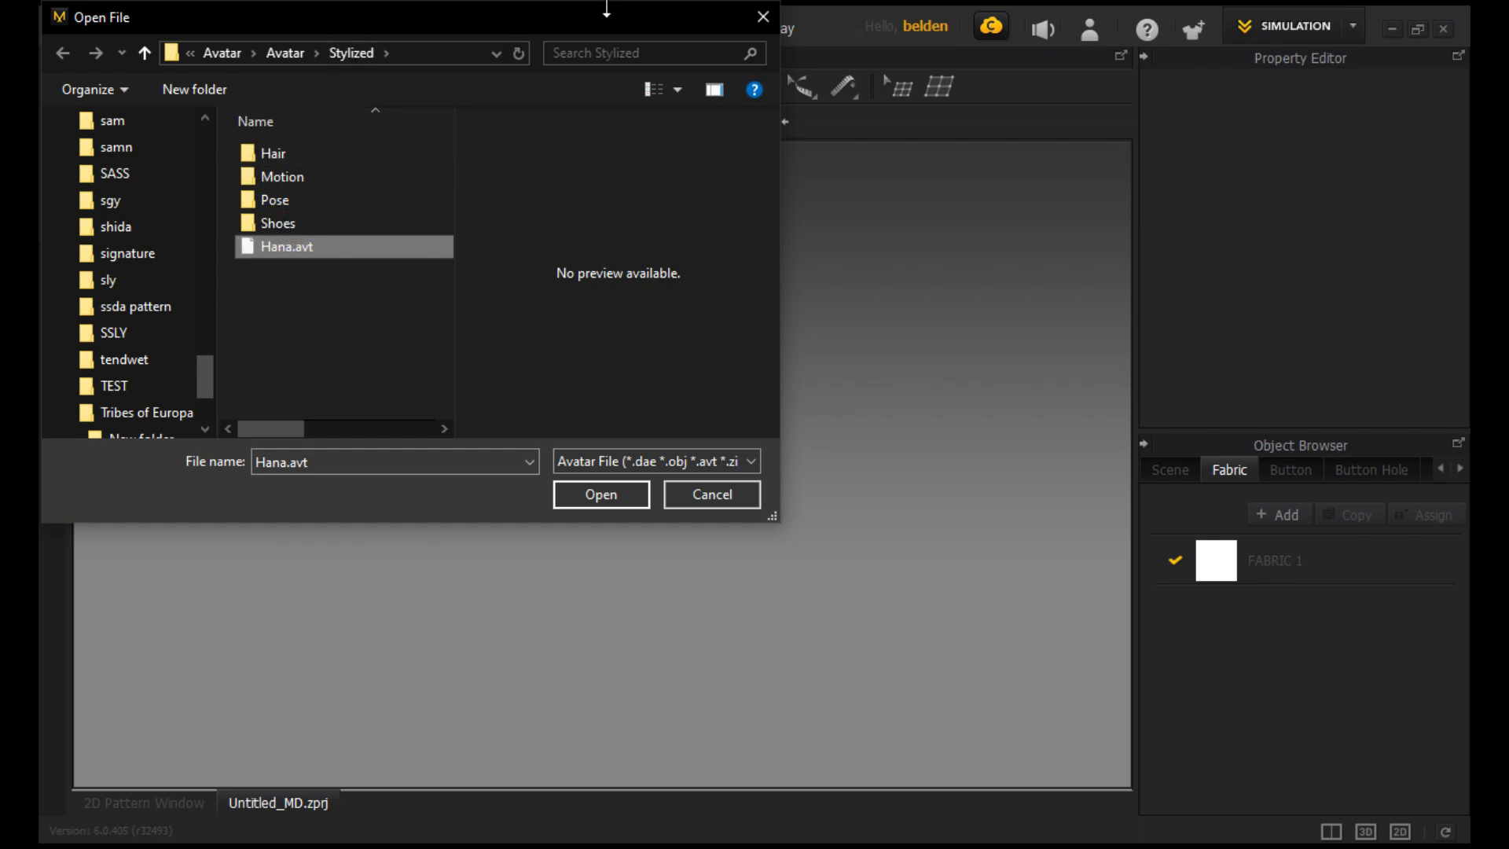
{"action": "left_click", "coordinate": [205, 159]}
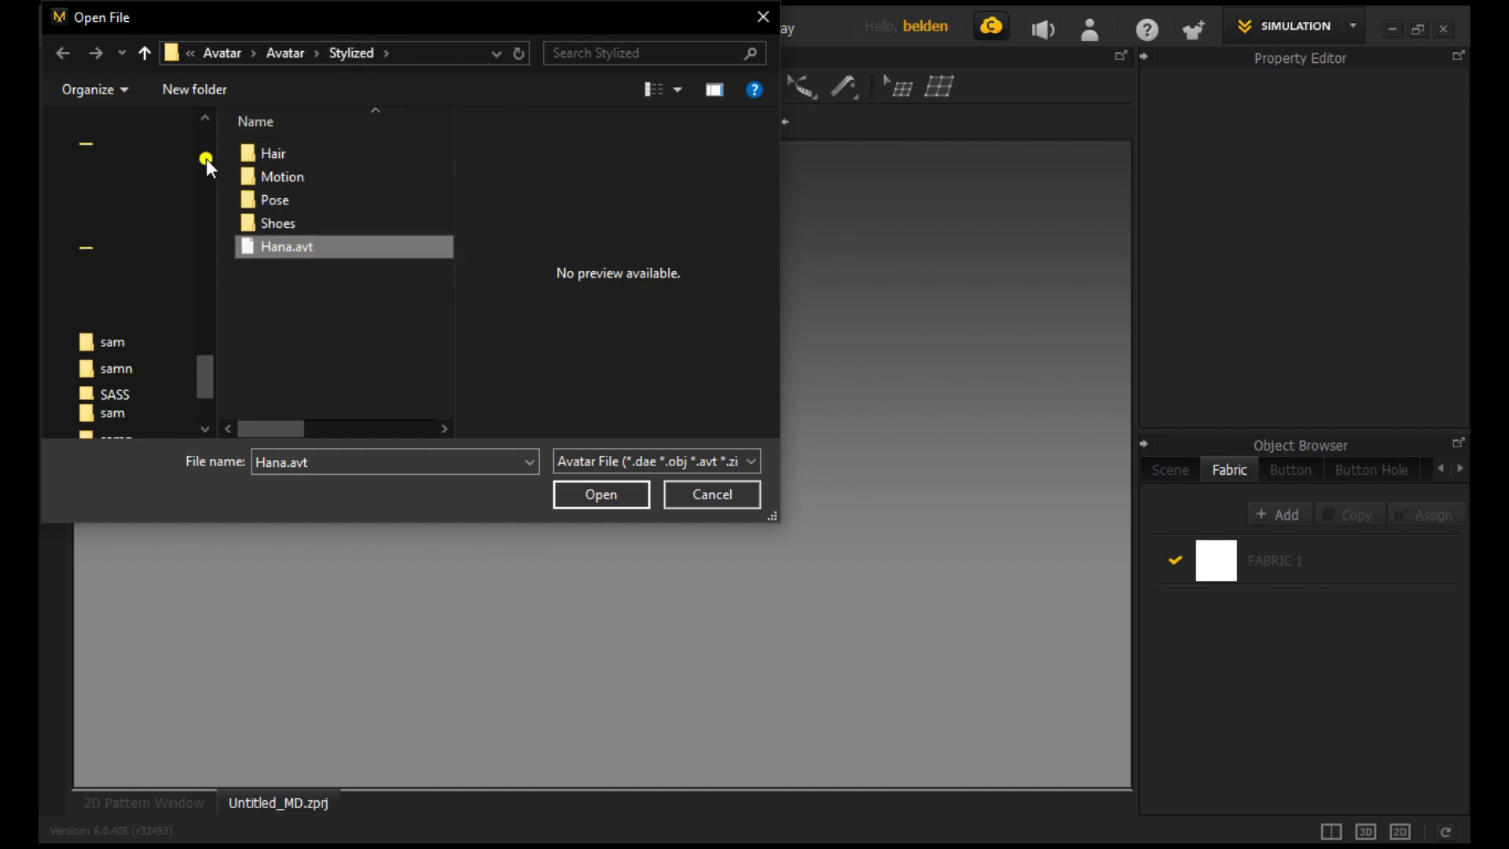
{"action": "left_click", "coordinate": [761, 18]}
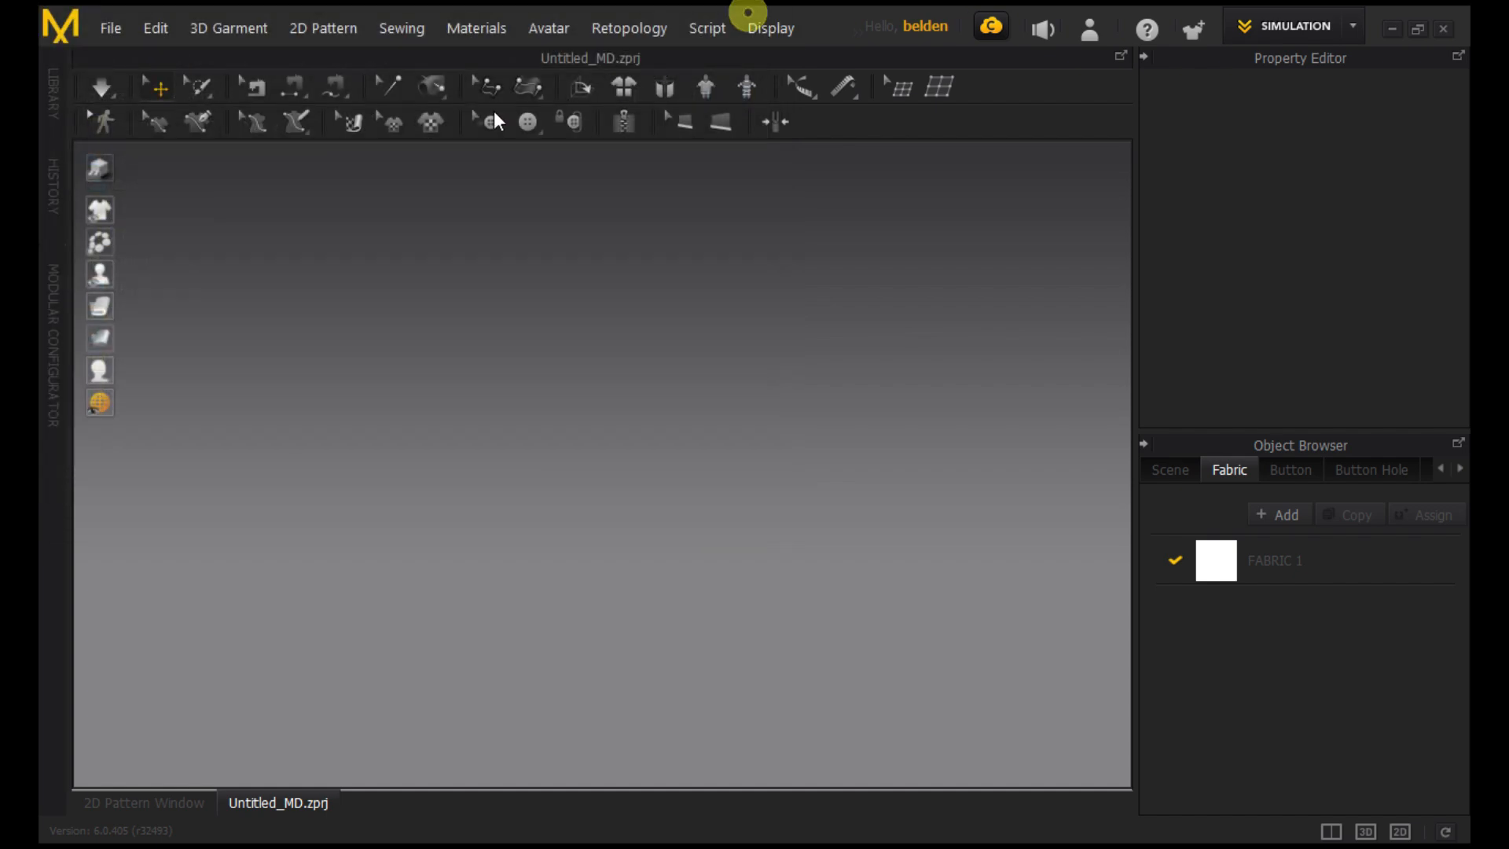
Open the existing project marsh, the one with a bare-chested avatar in white trousers, from the Project folder.
{"action": "left_click", "coordinate": [110, 25]}
{"action": "left_click", "coordinate": [177, 88]}
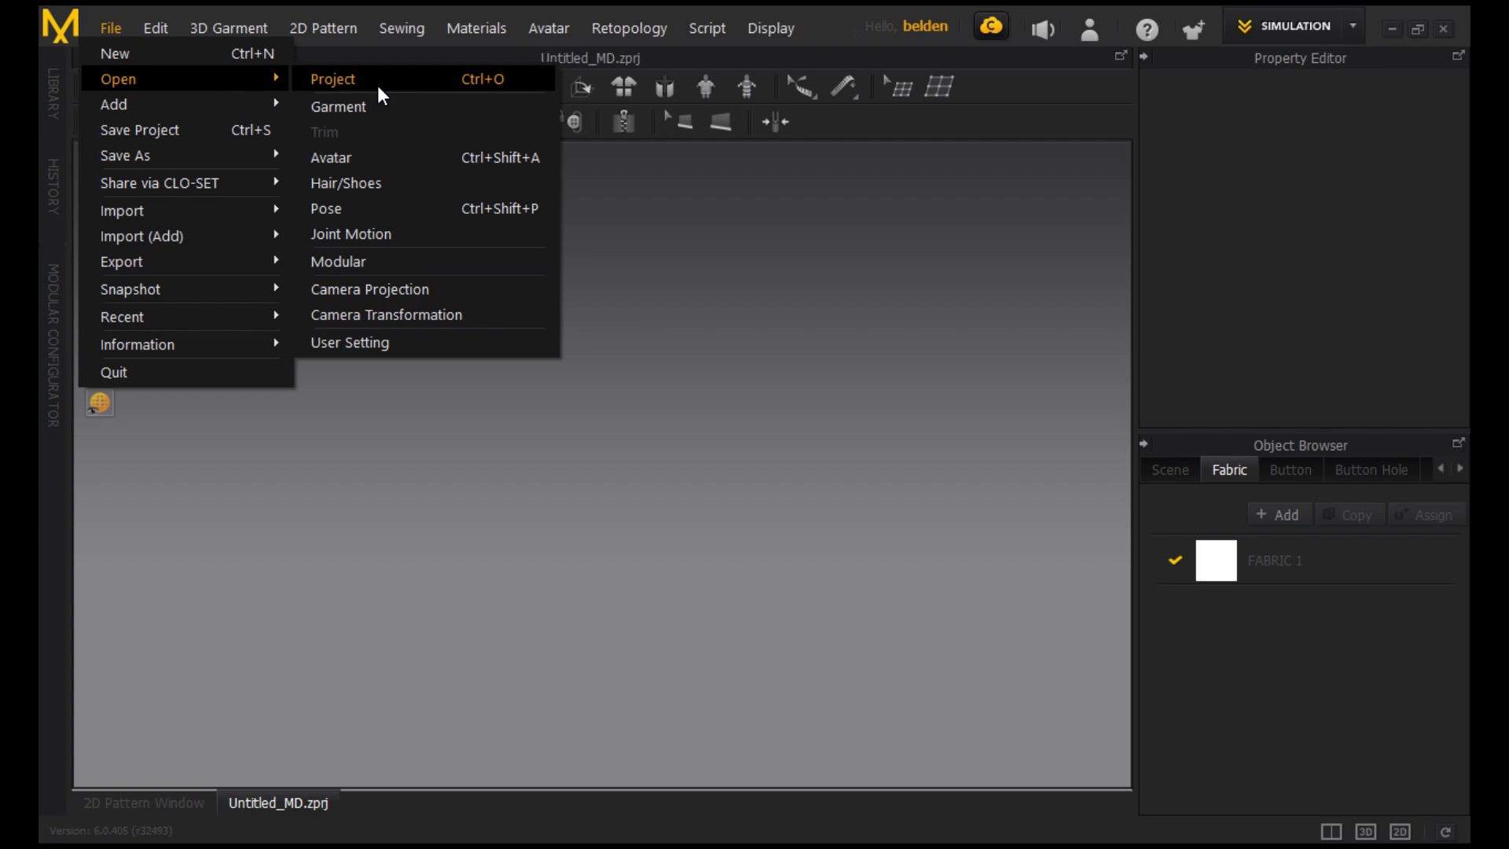
{"action": "left_click", "coordinate": [448, 77]}
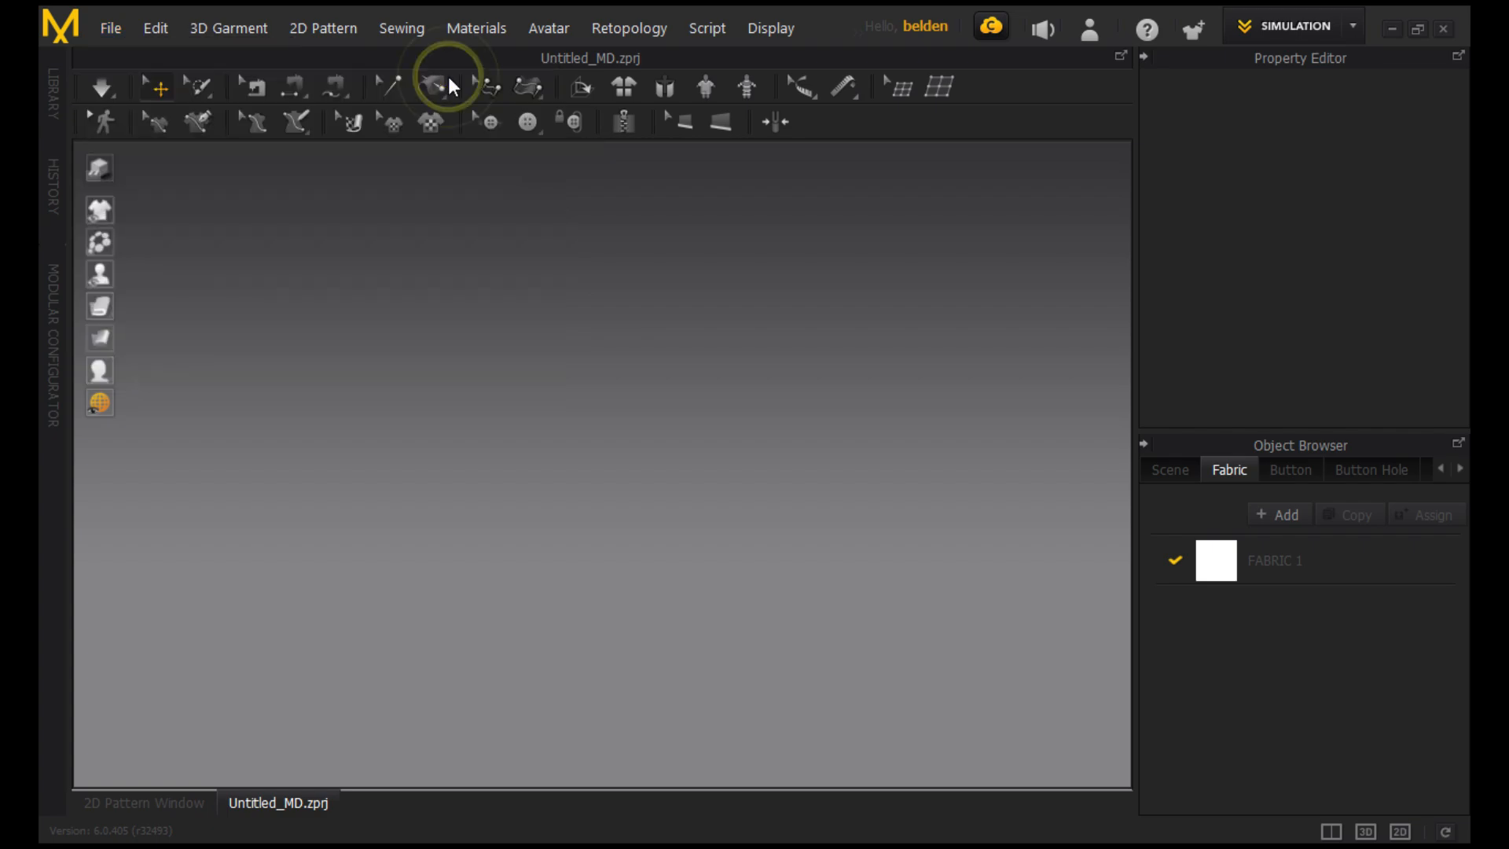
{"action": "scroll", "coordinate": [408, 209], "scroll_direction": "down", "scroll_amount": 10}
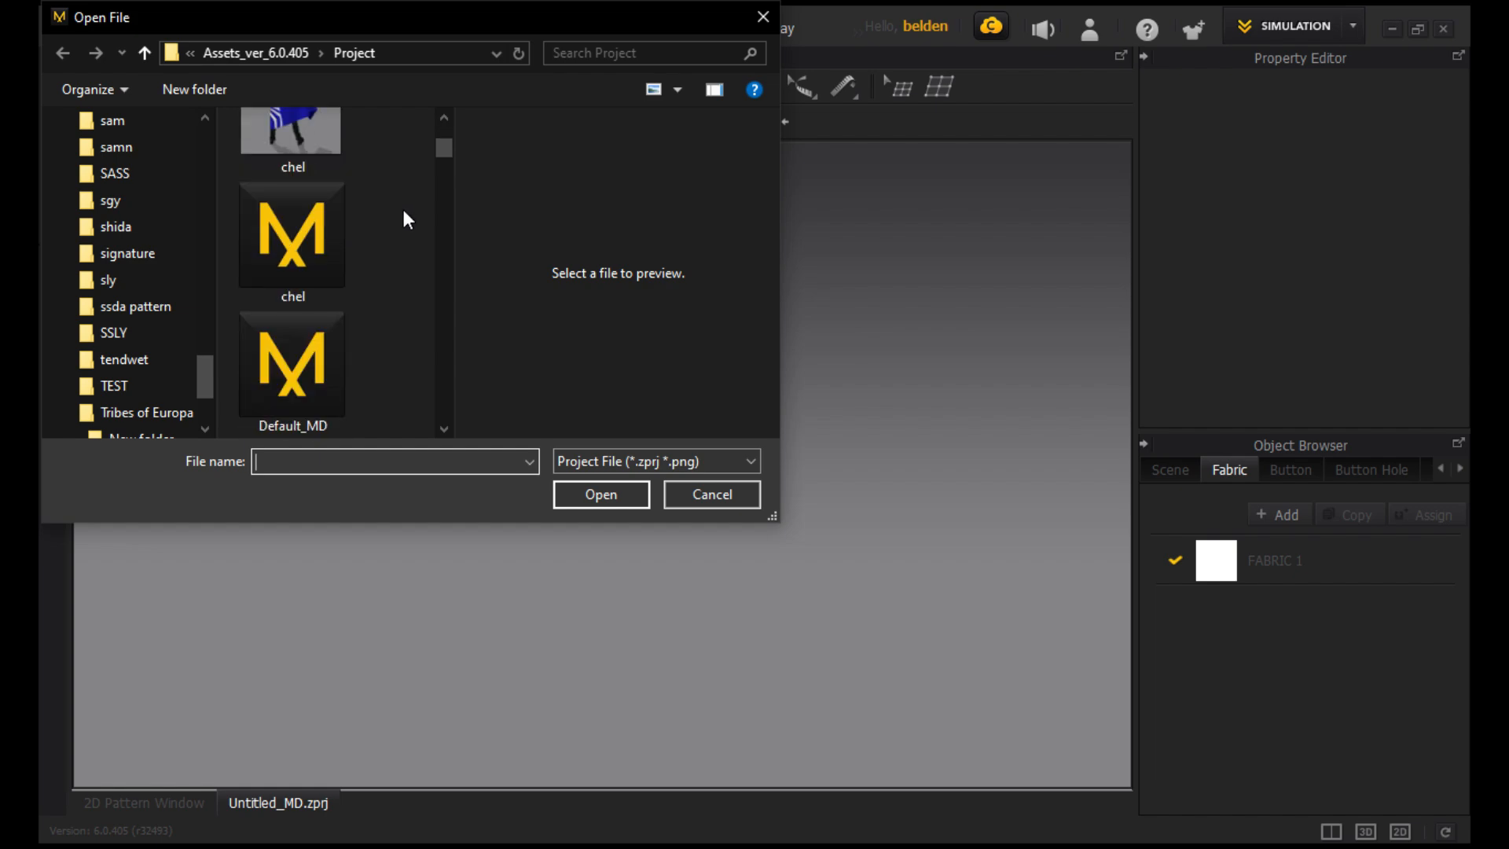
{"action": "scroll", "coordinate": [403, 213], "scroll_direction": "down", "scroll_amount": 8}
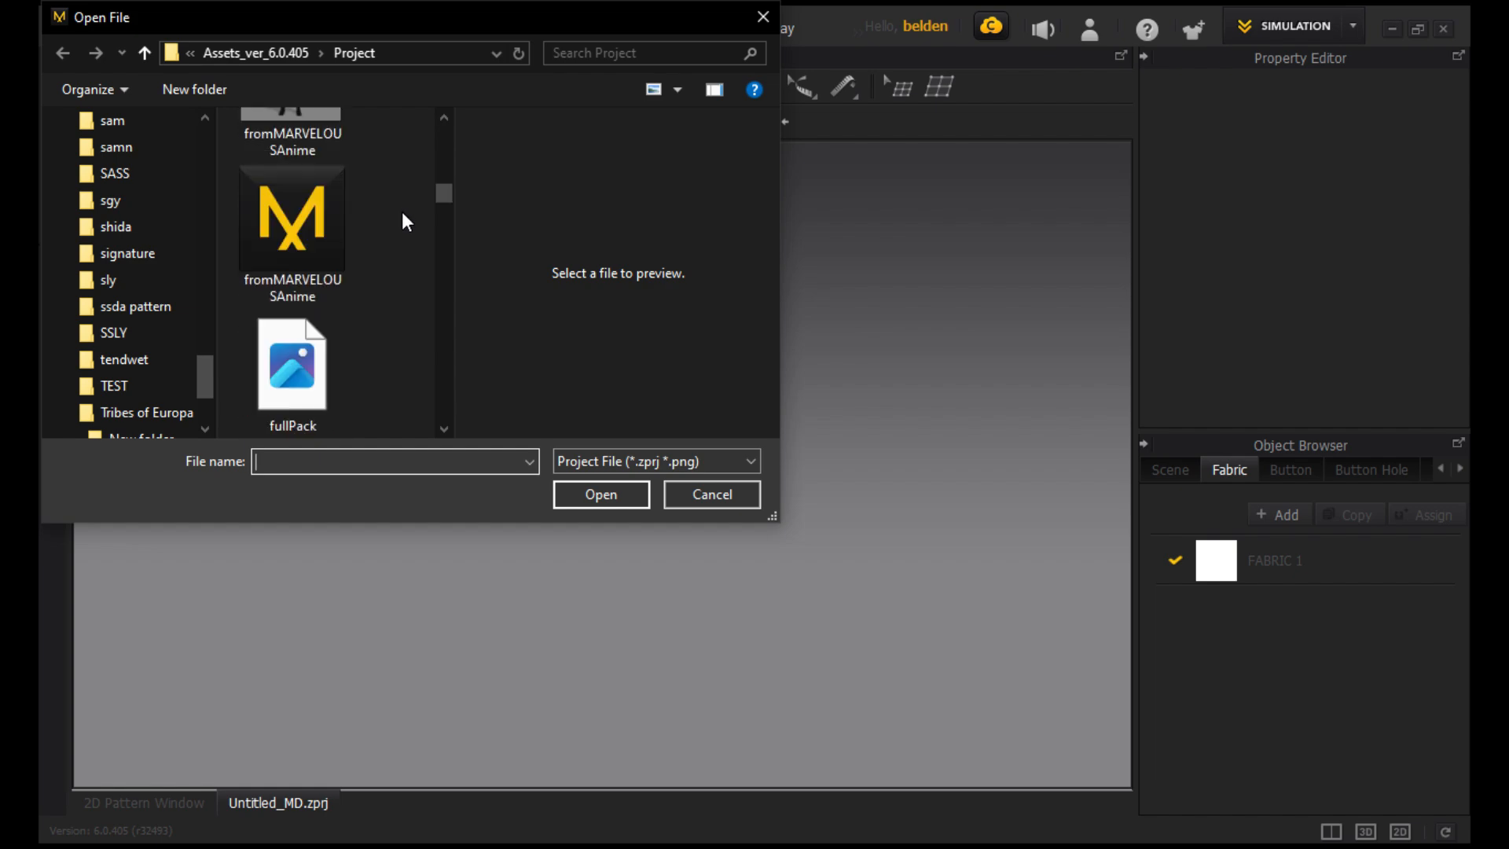
{"action": "scroll", "coordinate": [402, 222], "scroll_direction": "down", "scroll_amount": 8}
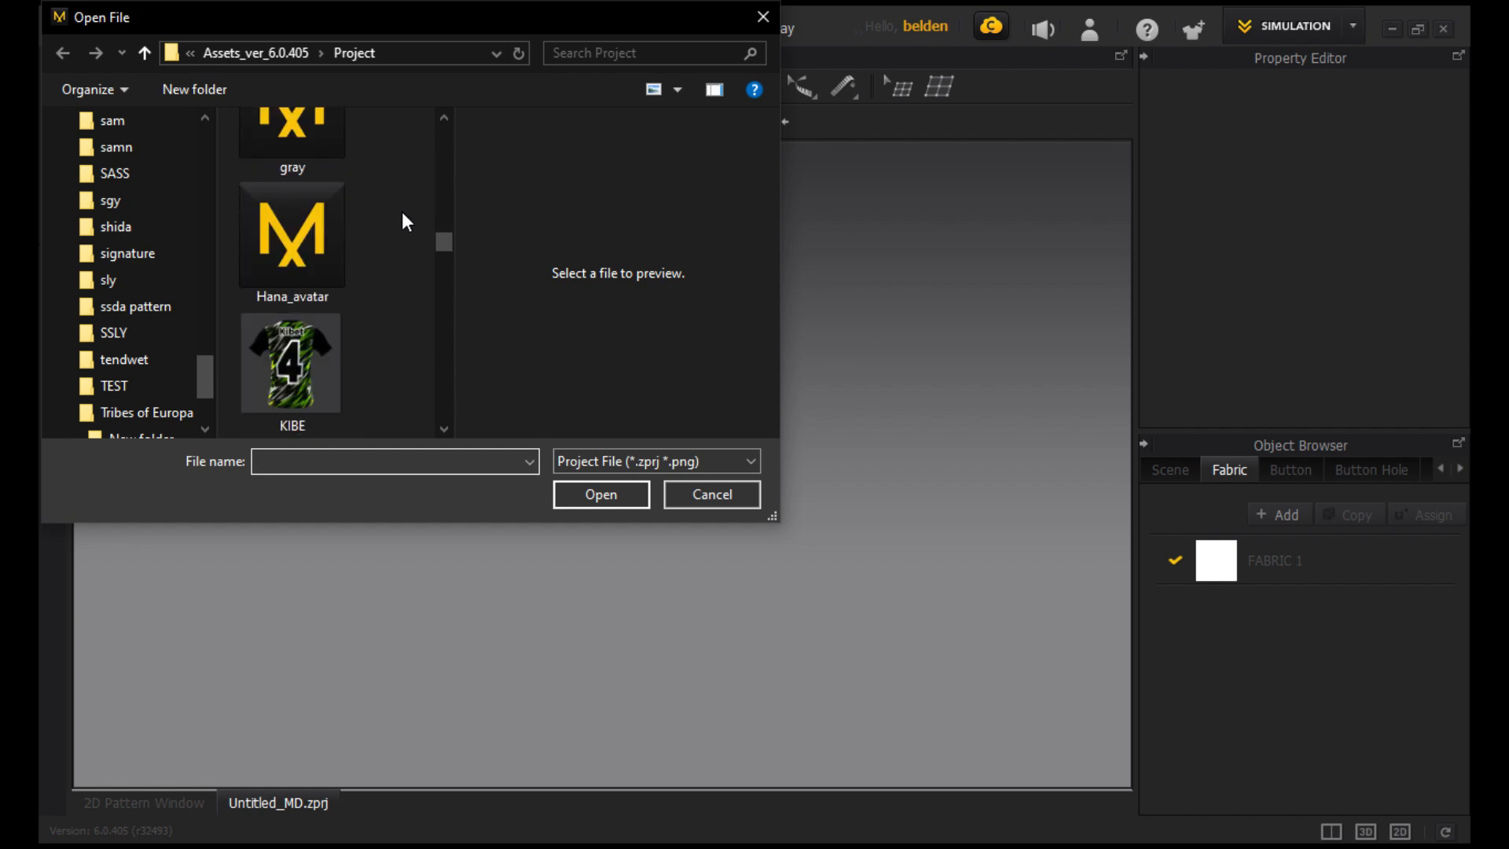
{"action": "scroll", "coordinate": [402, 211], "scroll_direction": "down", "scroll_amount": 3}
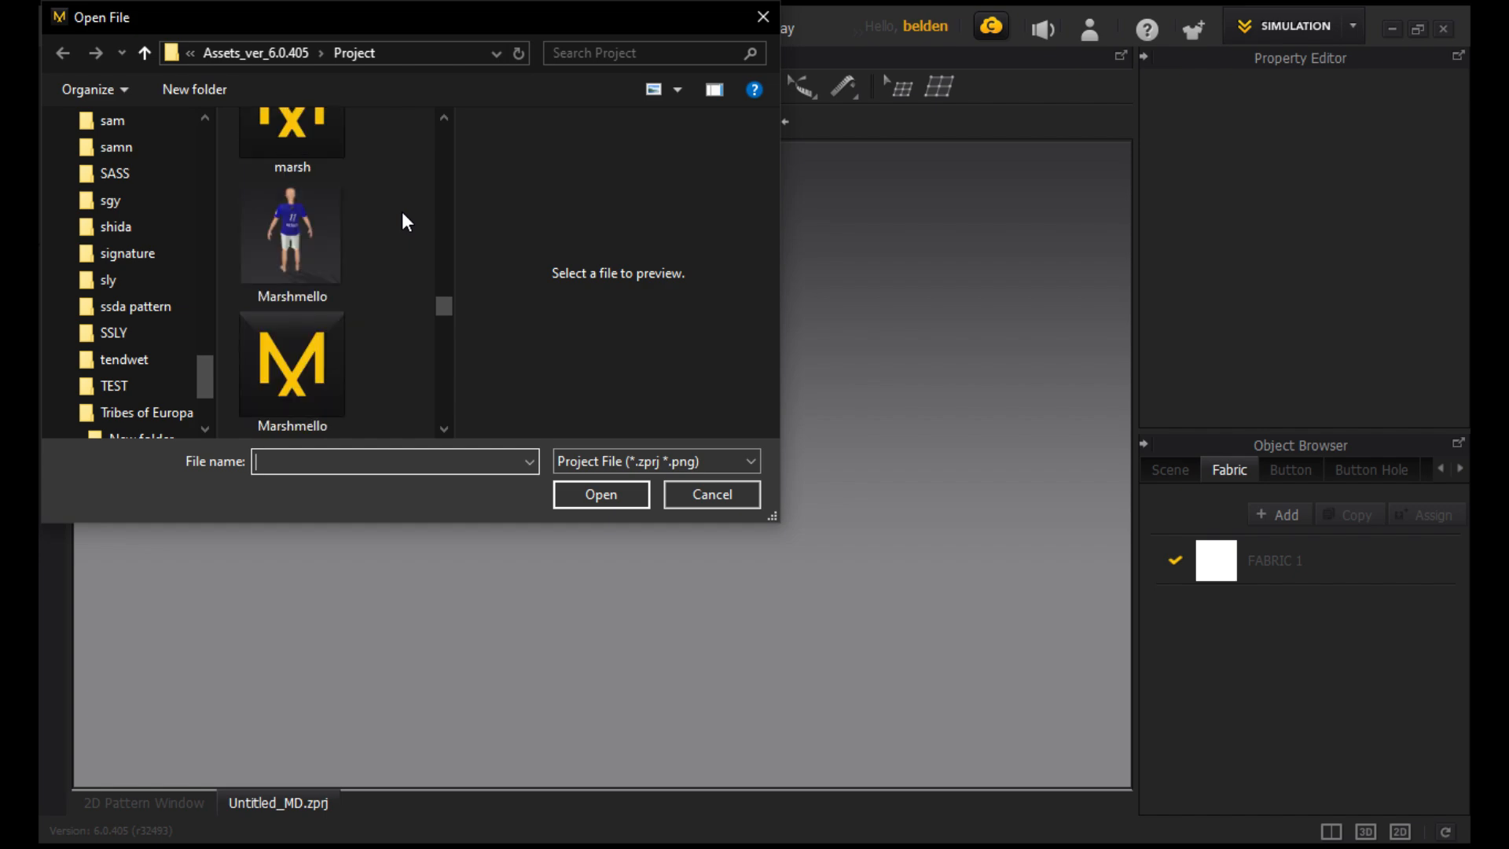
{"action": "scroll", "coordinate": [402, 210], "scroll_direction": "up", "scroll_amount": 1}
{"action": "left_click", "coordinate": [290, 177]}
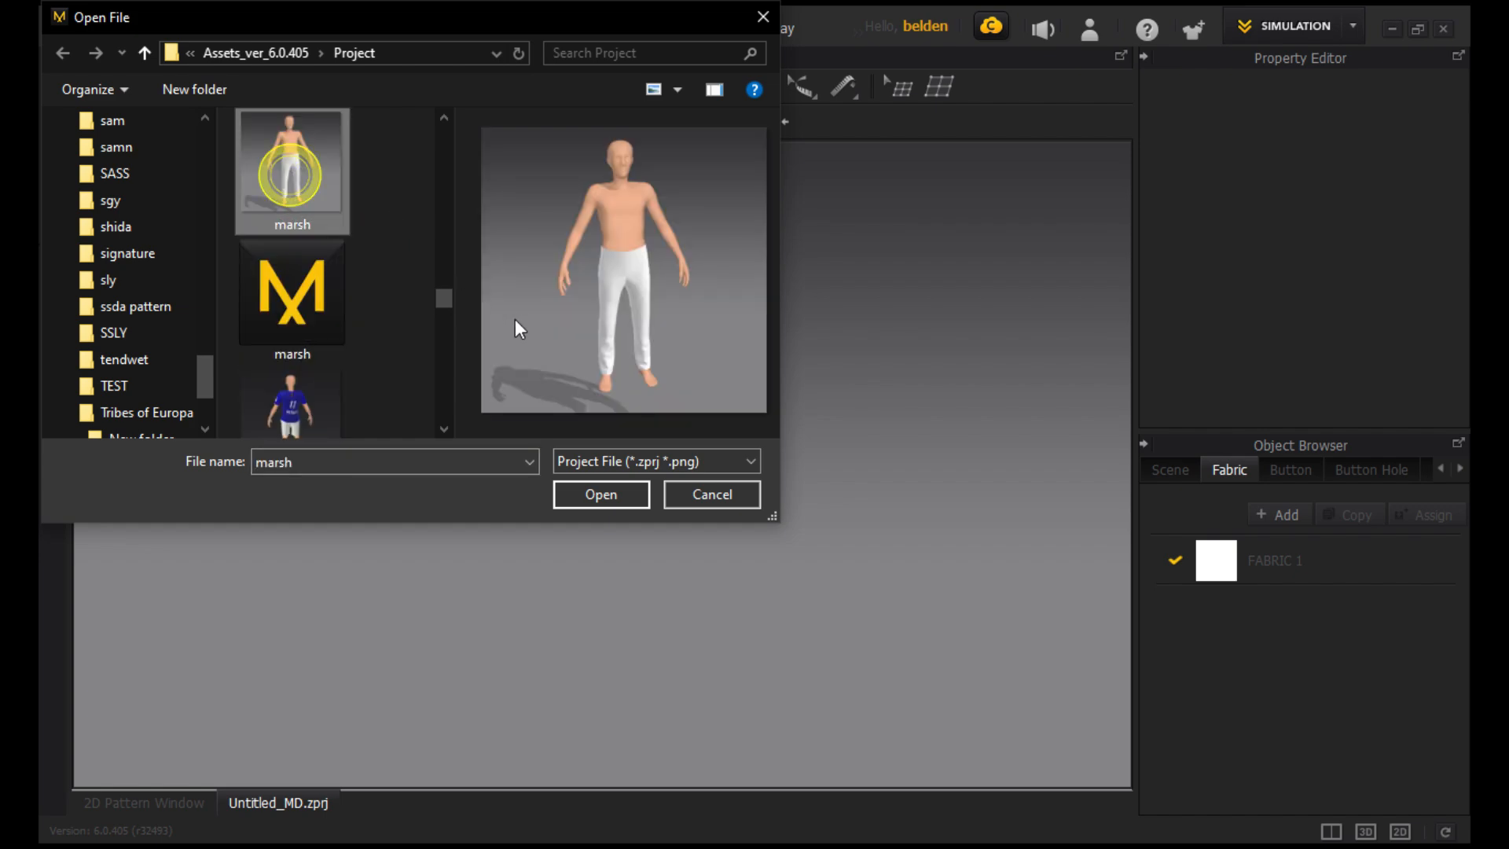
{"action": "left_click", "coordinate": [599, 494]}
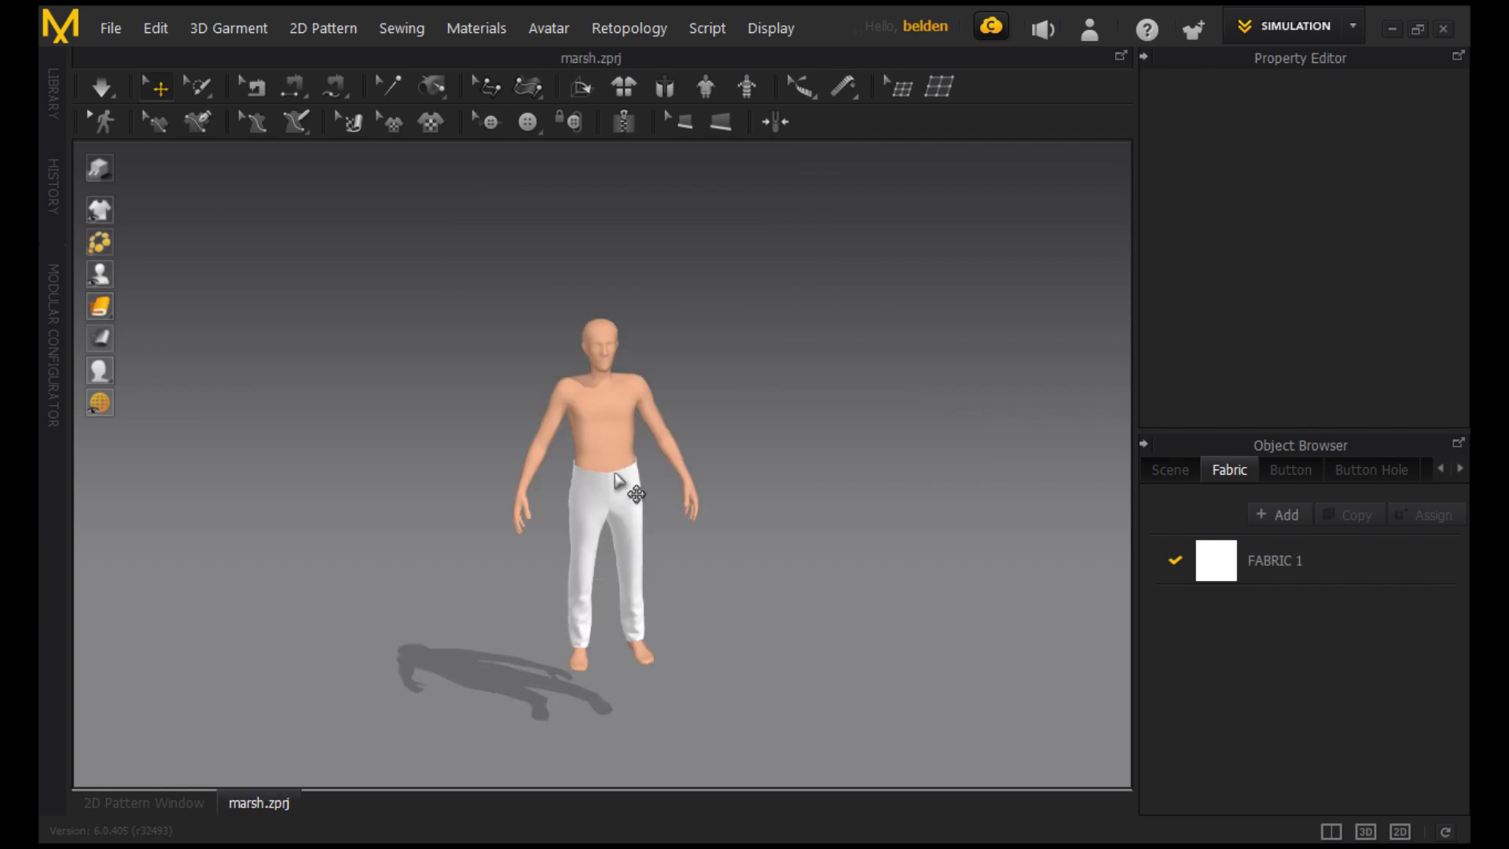
Examine the avatar's upper body up close in 3D from the front and from a slight angle.
{"action": "scroll", "coordinate": [625, 305], "scroll_direction": "up", "scroll_amount": 4}
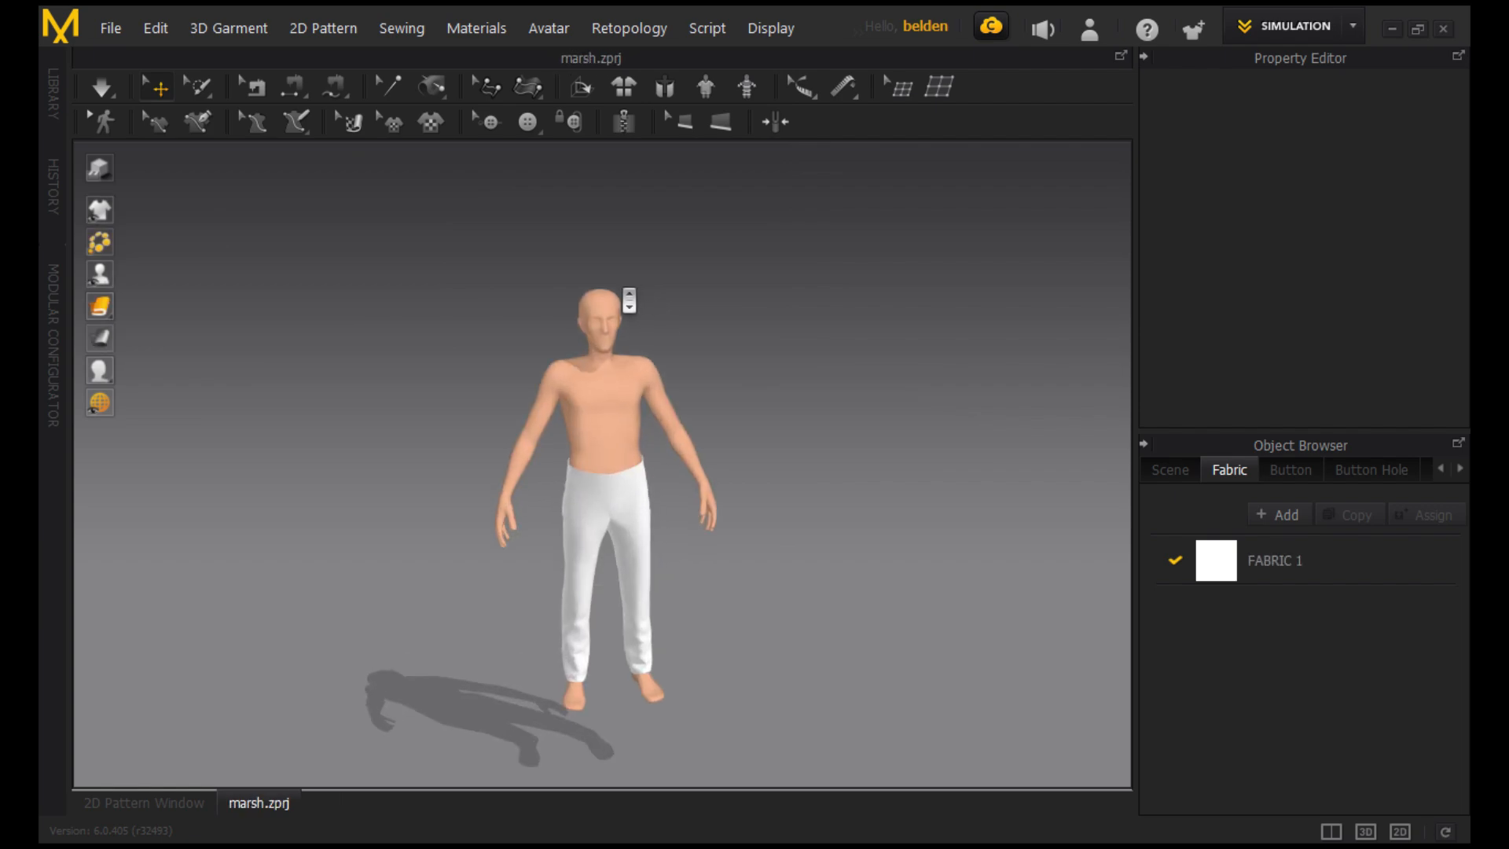
{"action": "scroll", "coordinate": [602, 298], "scroll_direction": "up", "scroll_amount": 2}
{"action": "middle_click_drag", "start_coordinate": [600, 295], "coordinate": [531, 445]}
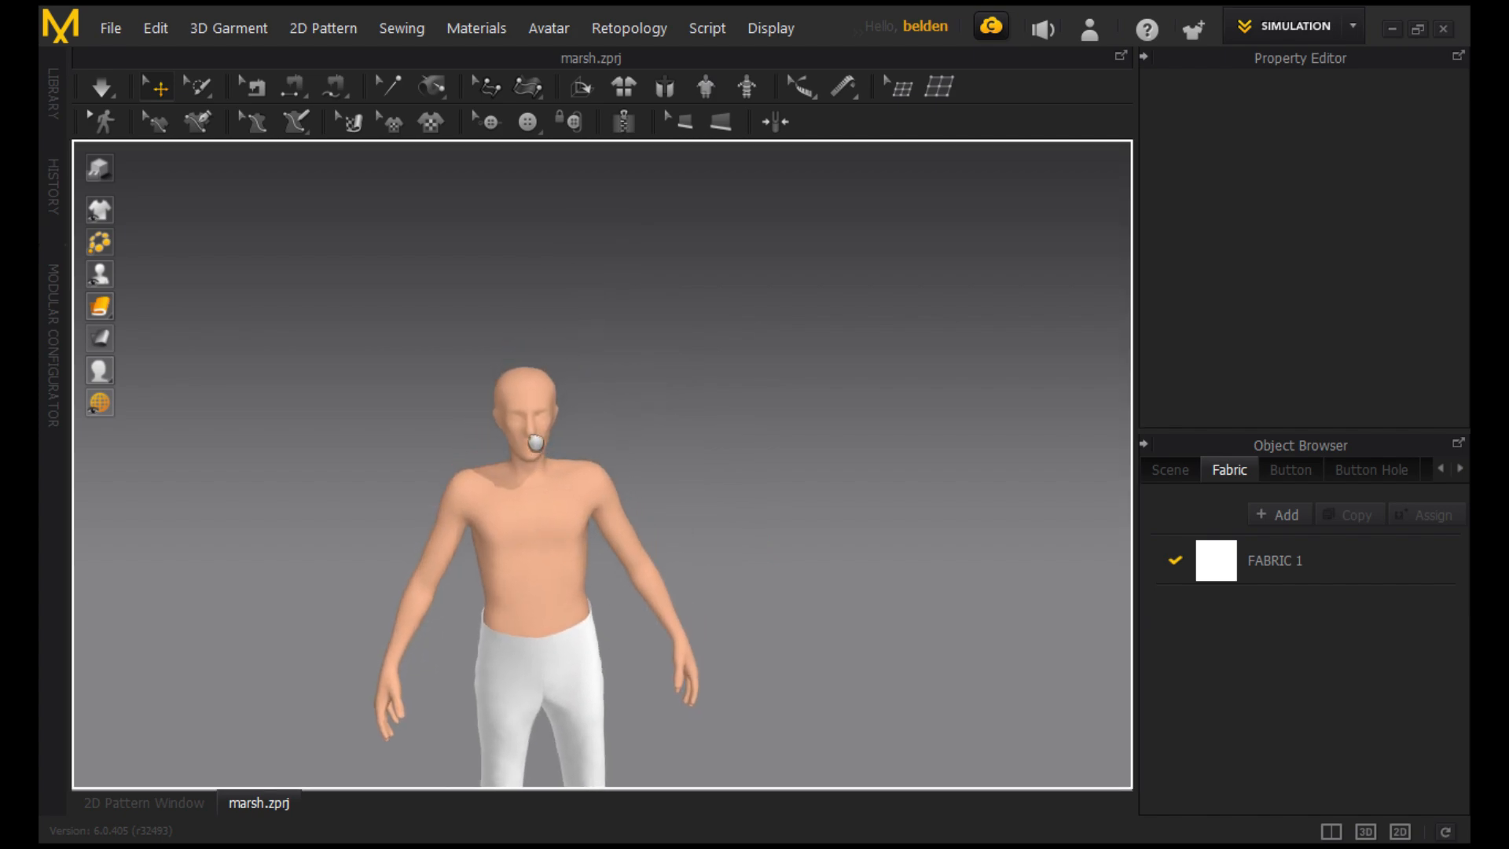
{"action": "scroll", "coordinate": [530, 437], "scroll_direction": "up", "scroll_amount": 4}
{"action": "scroll", "coordinate": [518, 418], "scroll_direction": "down", "scroll_amount": 2}
{"action": "right_click_drag", "start_coordinate": [516, 367], "coordinate": [454, 327]}
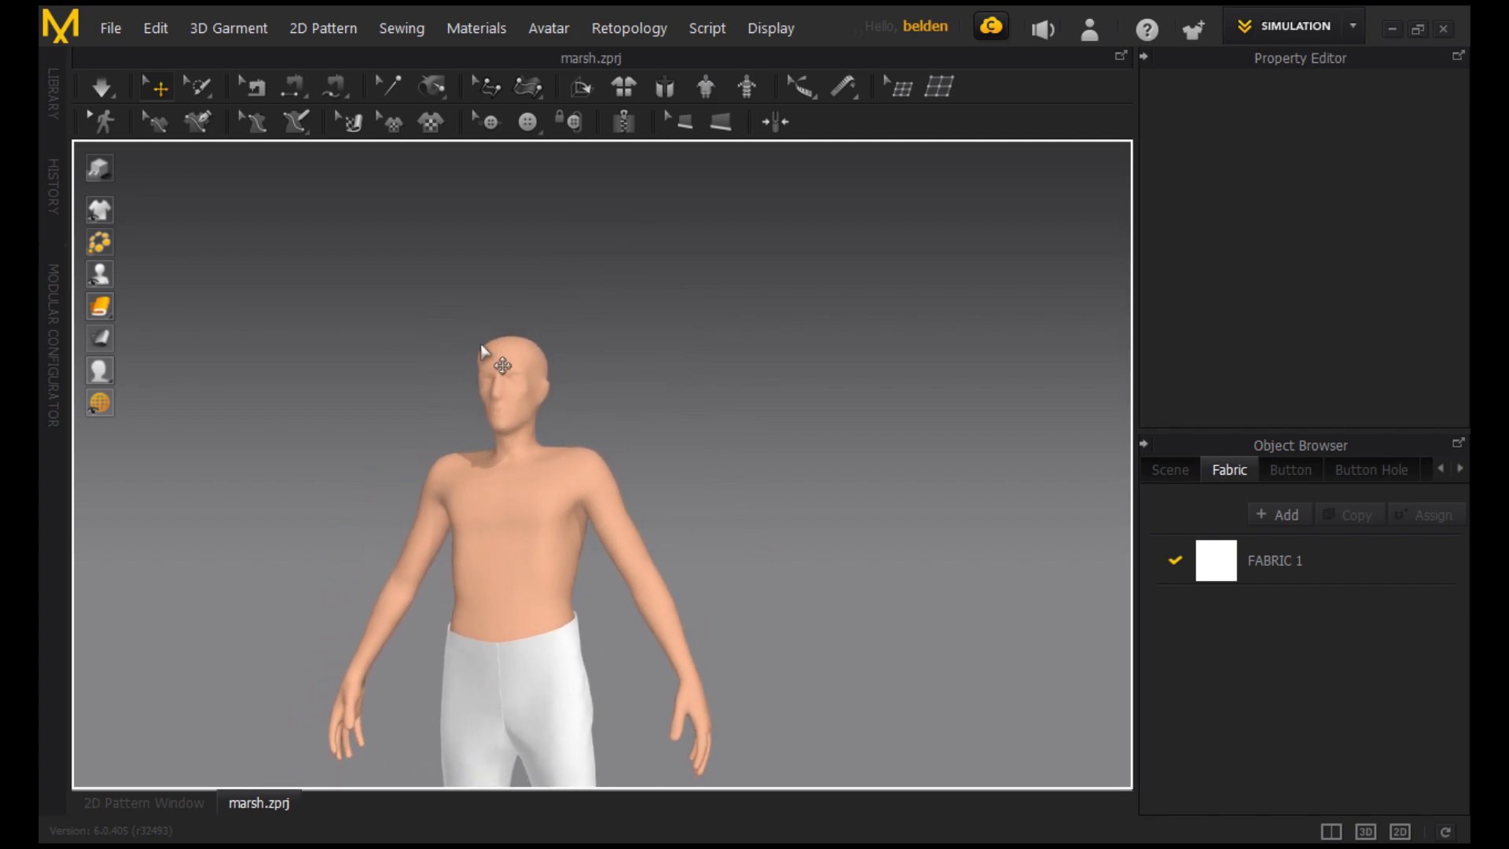
{"action": "middle_click_drag", "start_coordinate": [482, 350], "coordinate": [592, 320]}
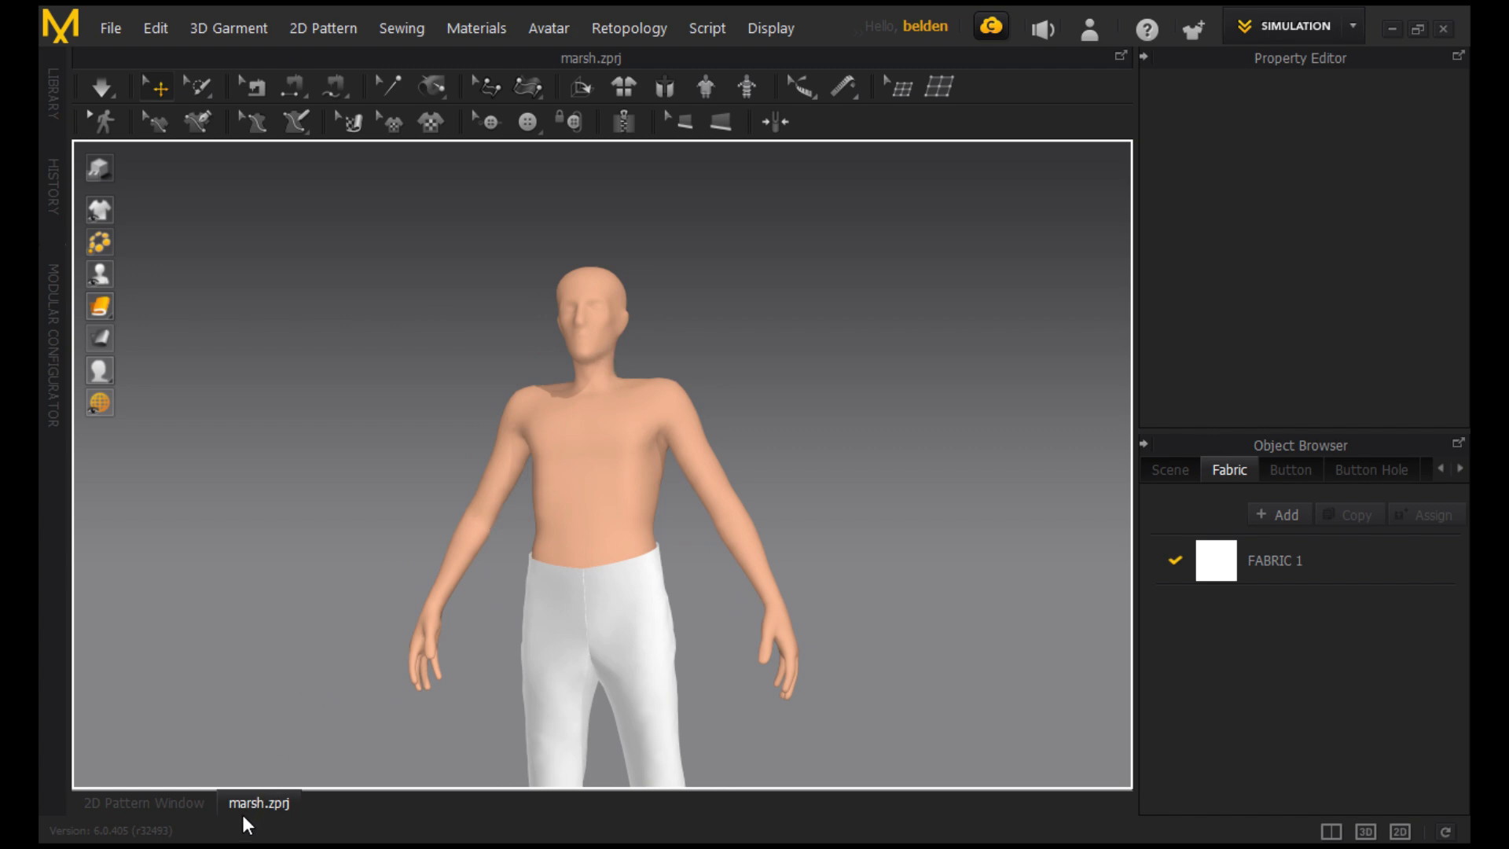
Switch to the 2D patterns and activate the Polygon tool over the avatar silhouette's torso.
{"action": "left_click", "coordinate": [180, 810]}
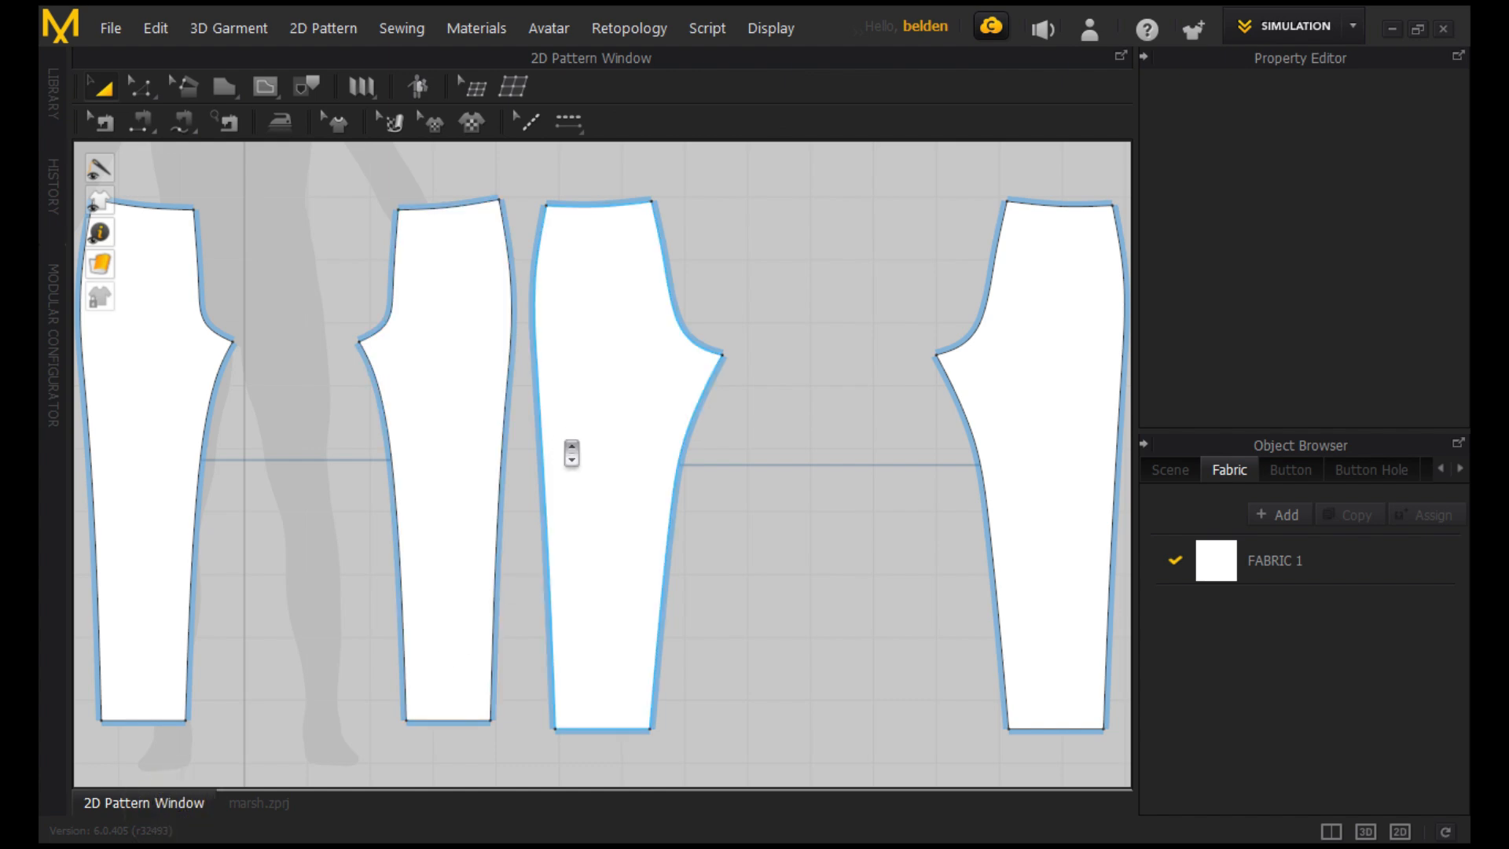
{"action": "scroll", "coordinate": [573, 448], "scroll_direction": "down", "scroll_amount": 5}
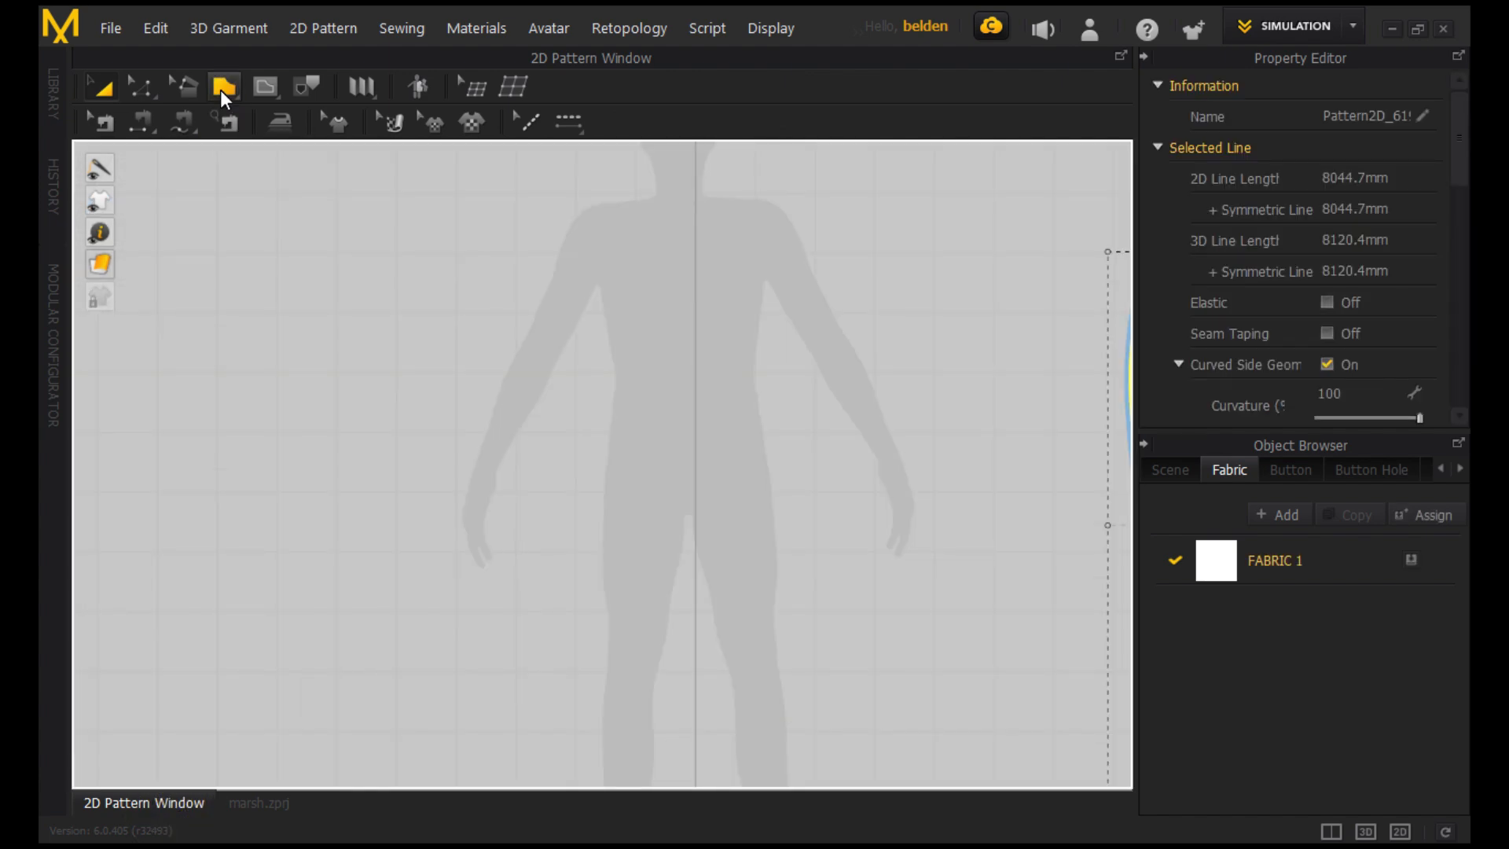
{"action": "left_click", "coordinate": [222, 88]}
{"action": "left_click_drag", "start_coordinate": [602, 196], "coordinate": [742, 196]}
{"action": "left_click", "coordinate": [627, 196]}
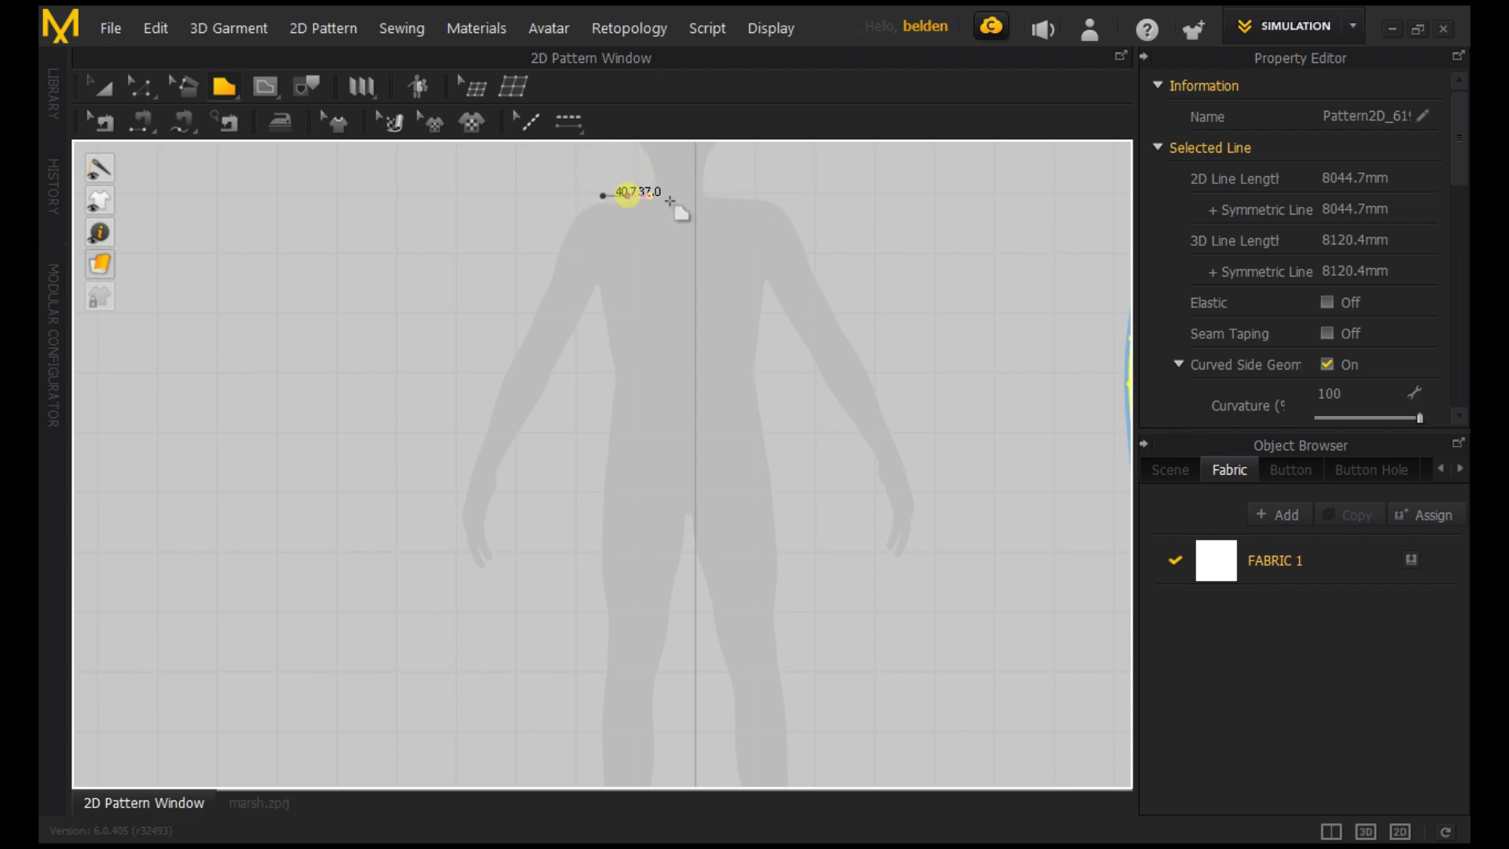
{"action": "left_click", "coordinate": [736, 195]}
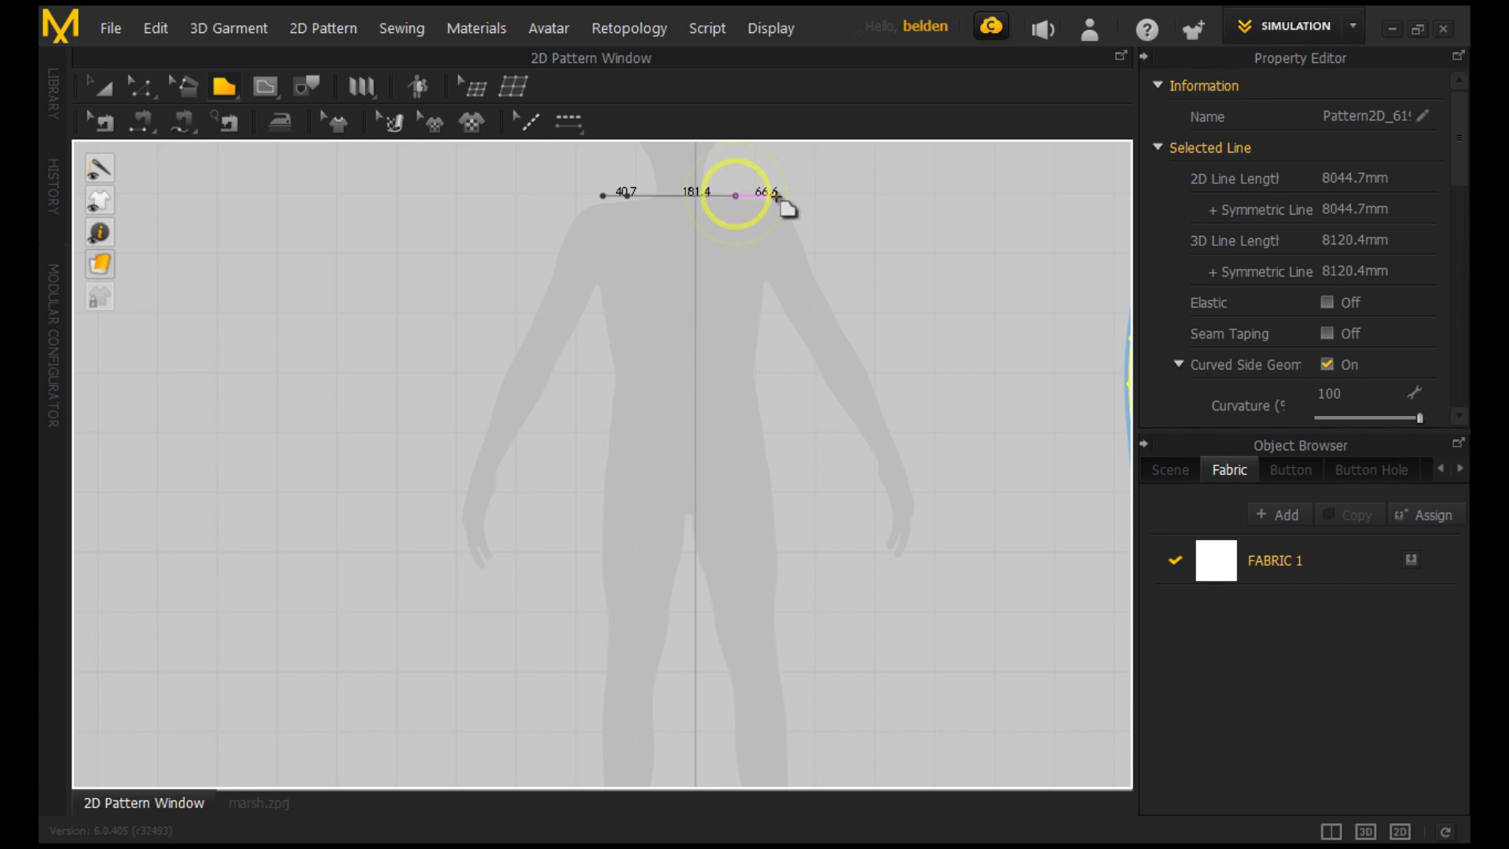
{"action": "left_click", "coordinate": [774, 194]}
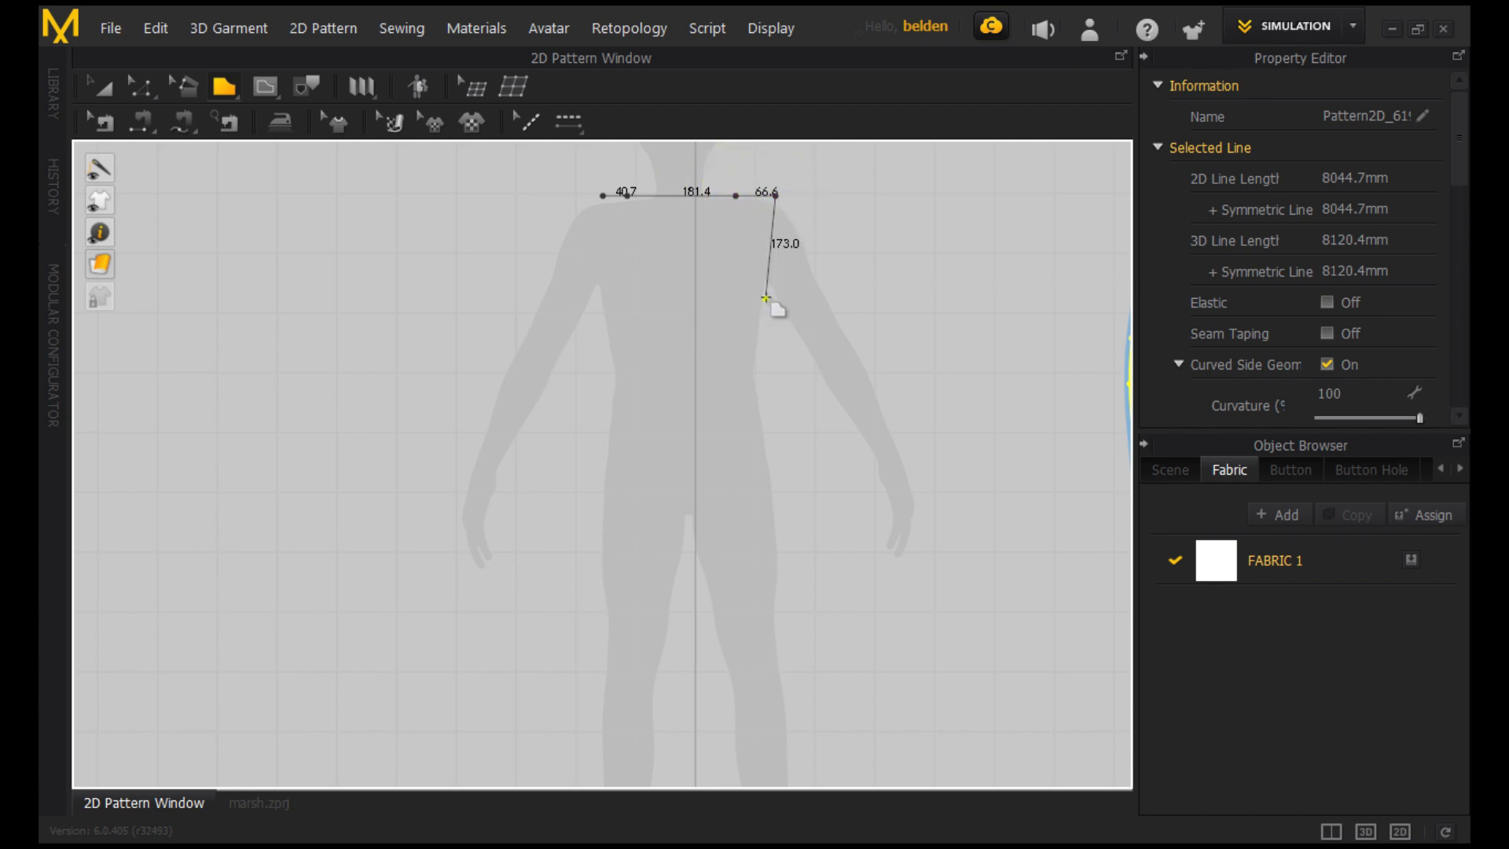
{"action": "left_click", "coordinate": [767, 294]}
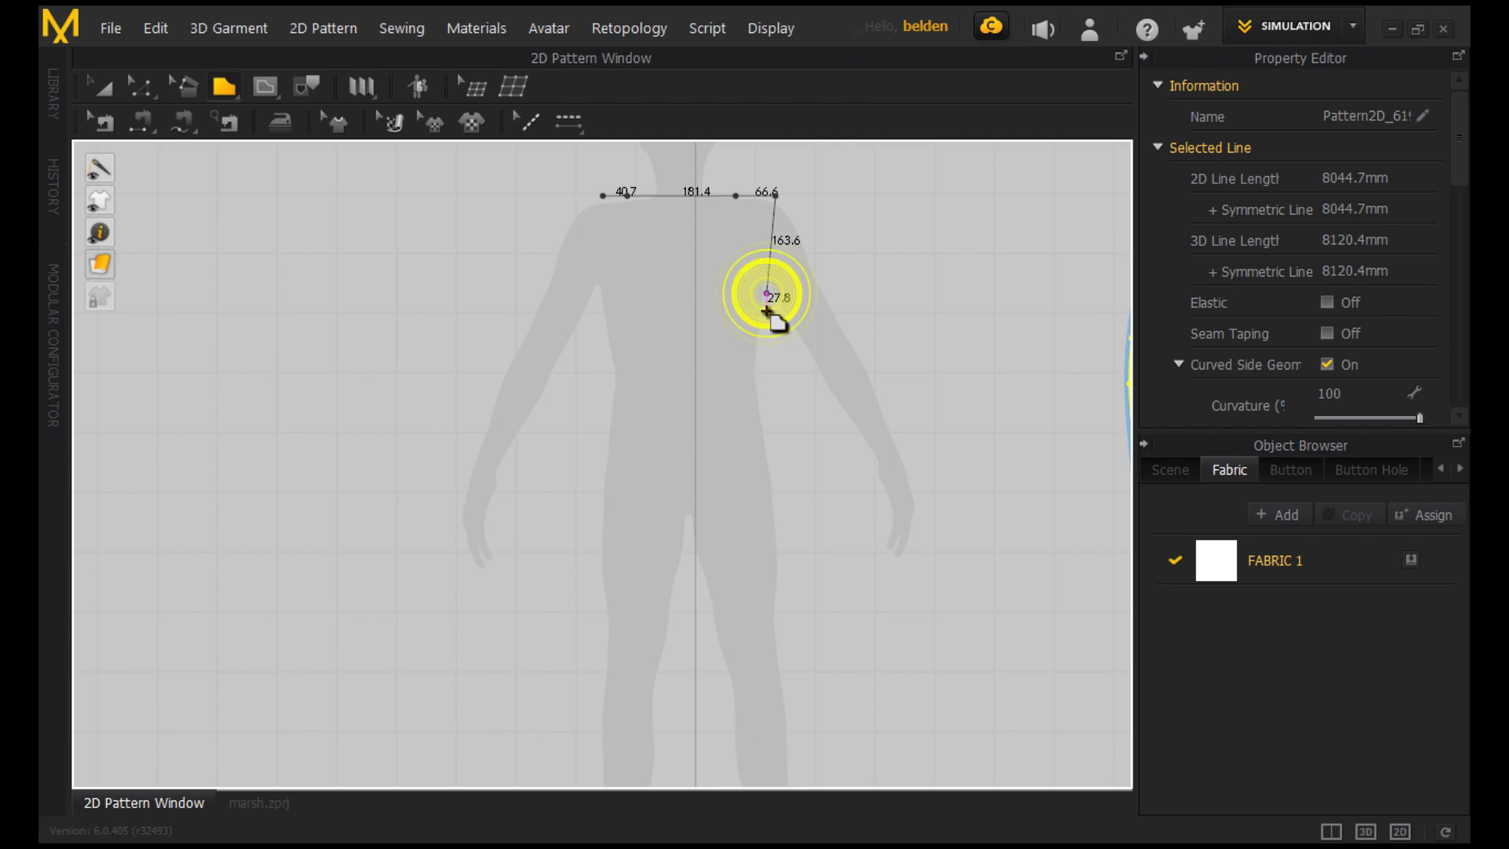
{"action": "key", "text": "Escape"}
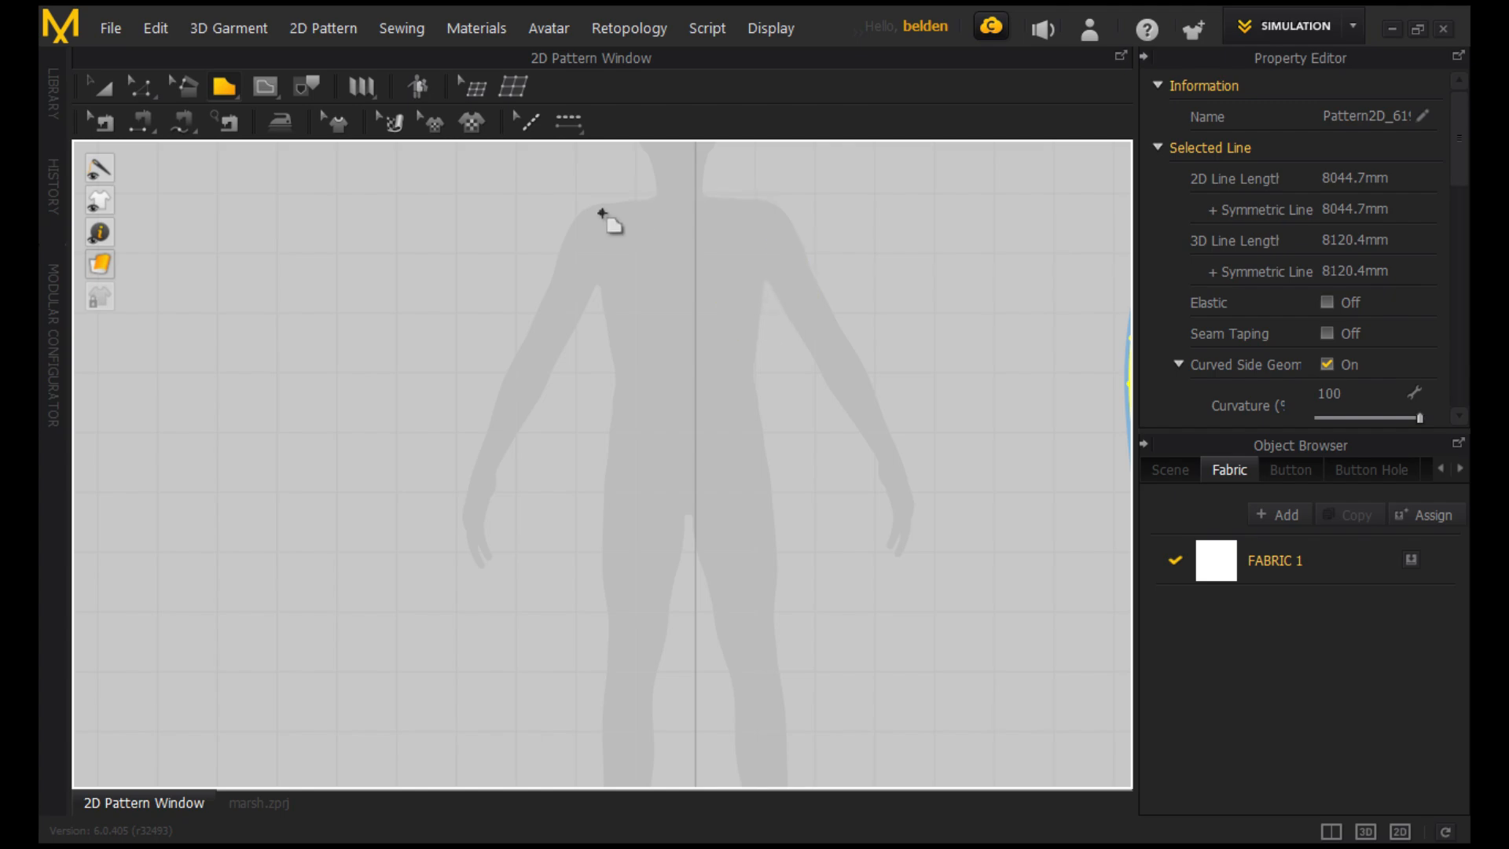
Draw a closed torso polygon over the silhouette, with top segments about 41, 191 and 48 mm, side about 478 mm and hem about 317 mm.
{"action": "left_click", "coordinate": [626, 194]}
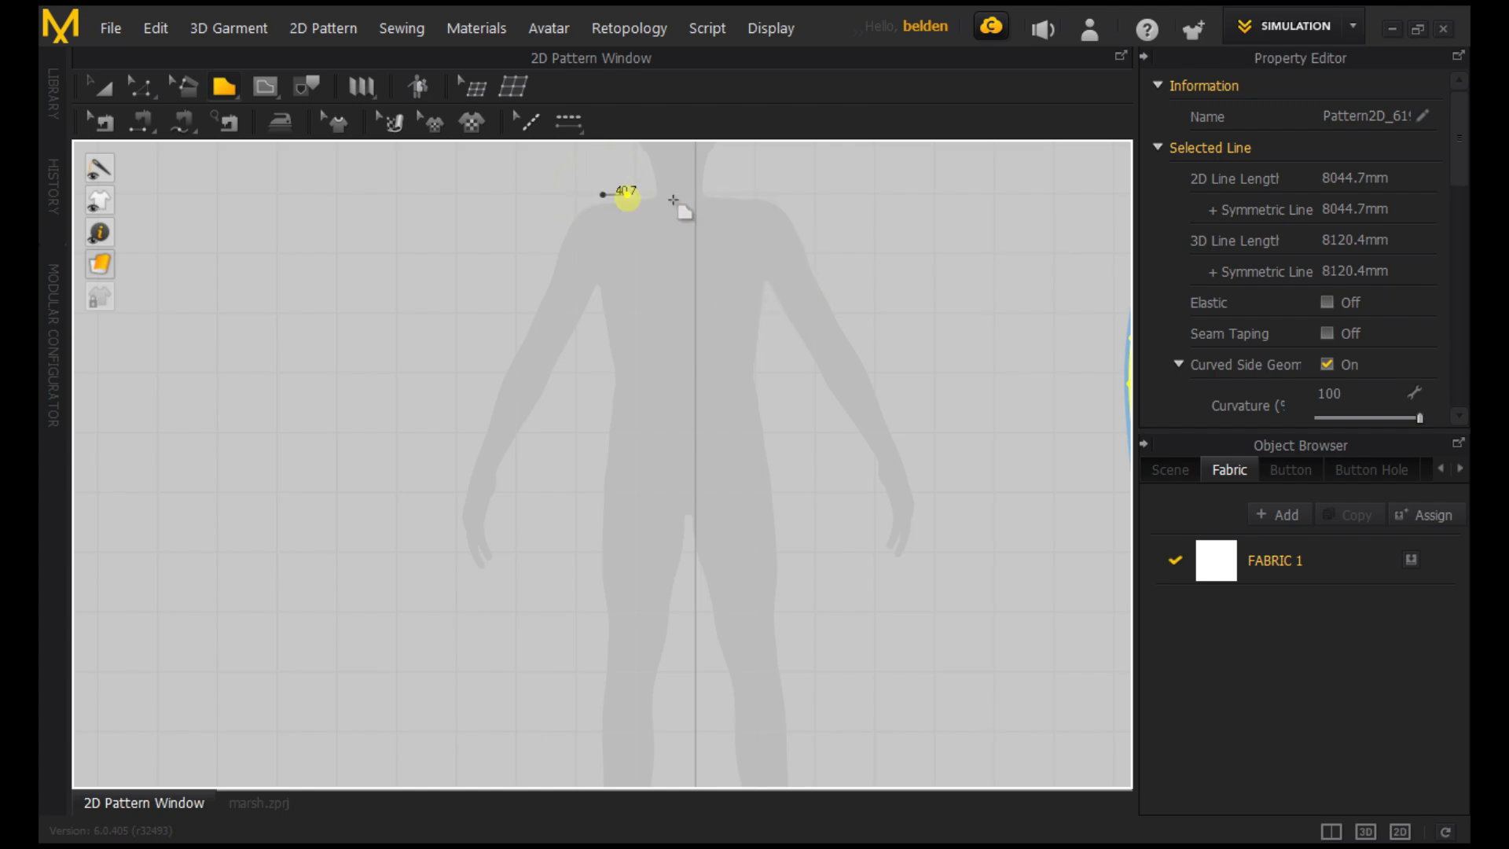
{"action": "left_click", "coordinate": [742, 195]}
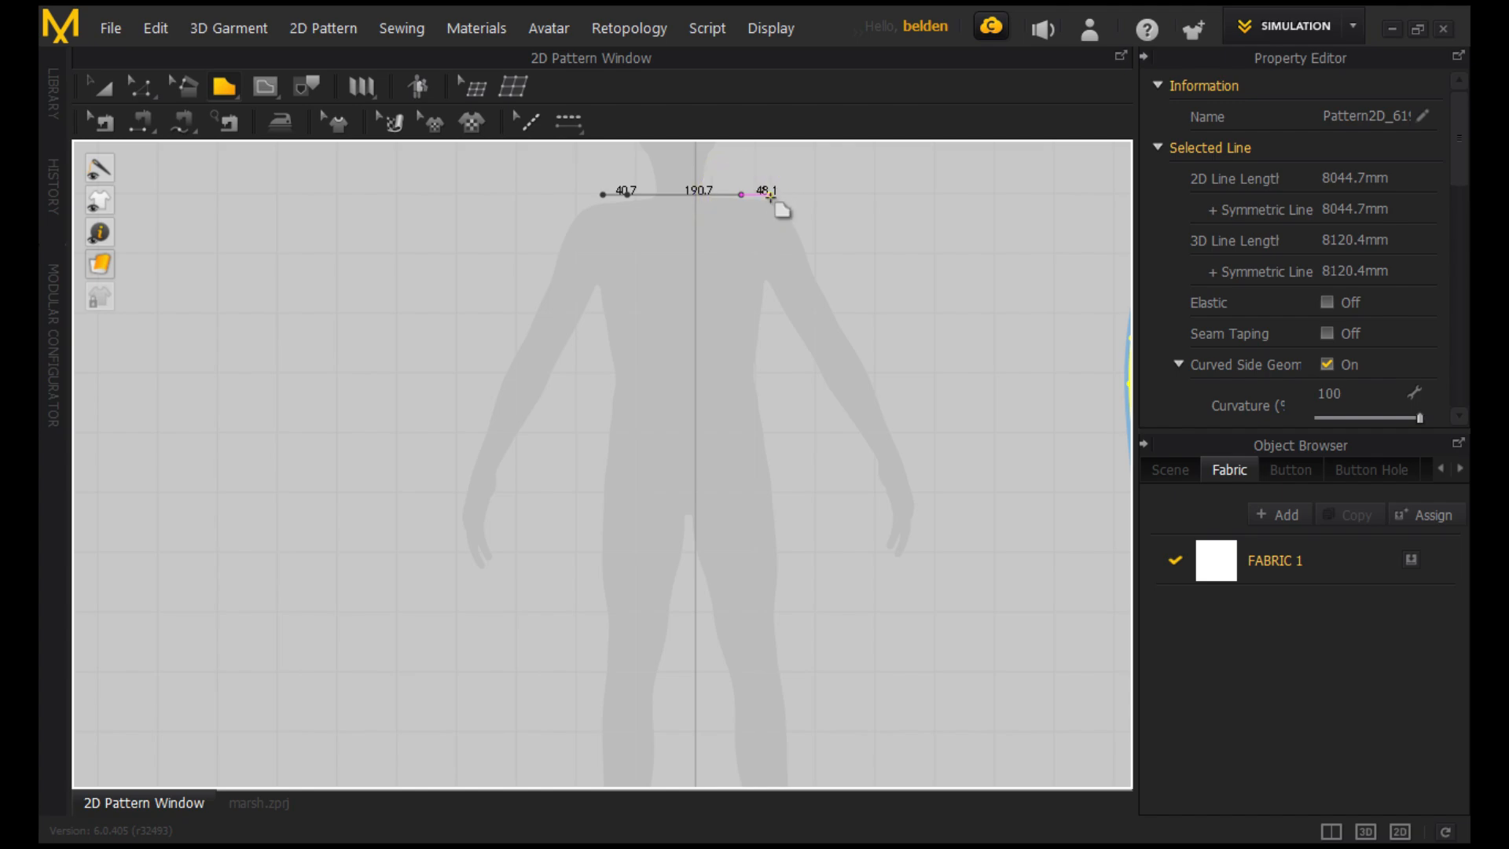
{"action": "left_click", "coordinate": [768, 193]}
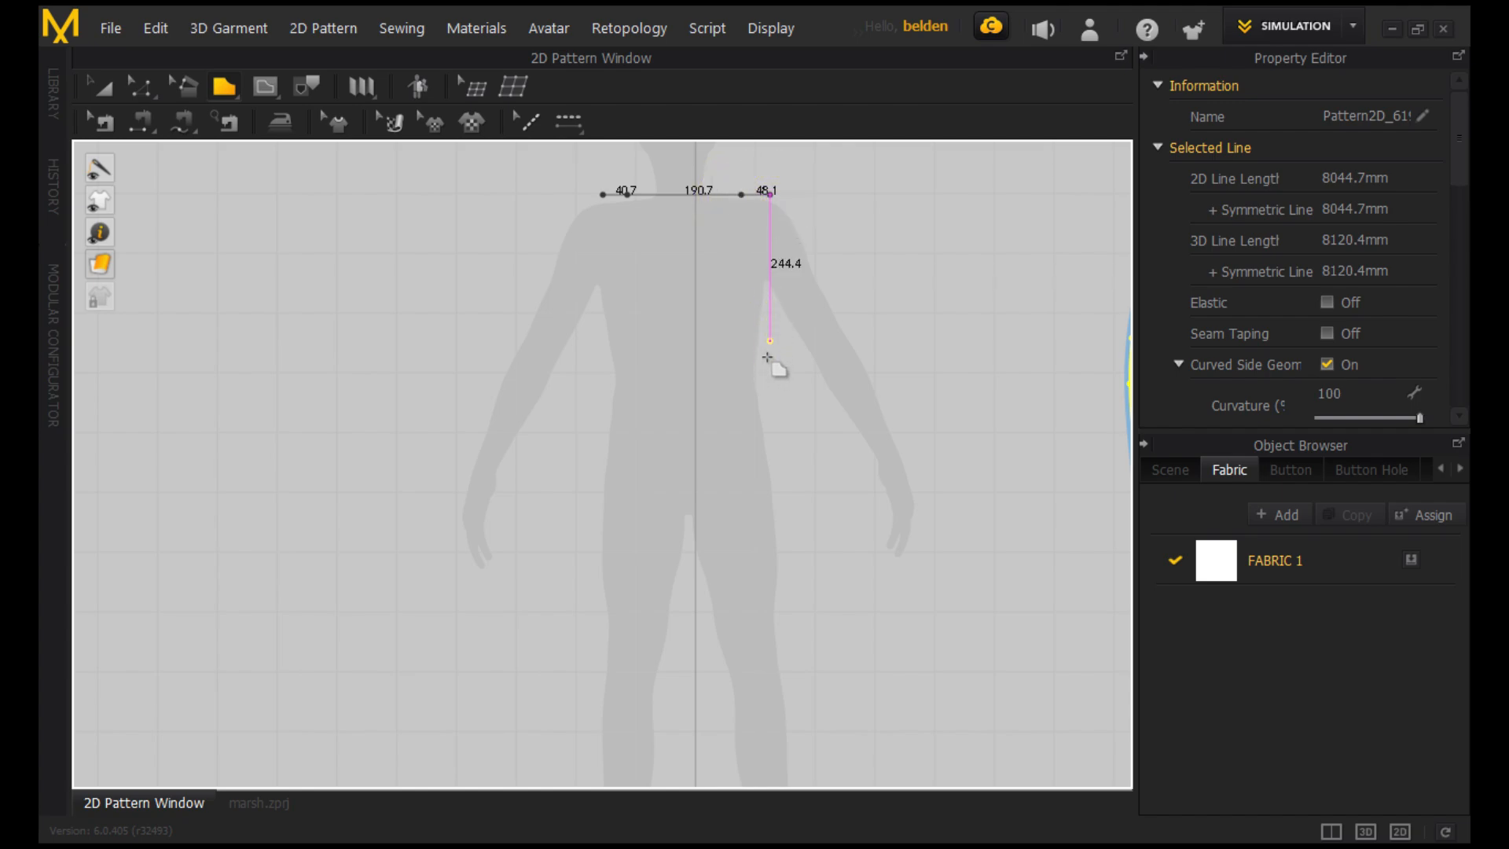
{"action": "left_click", "coordinate": [778, 480]}
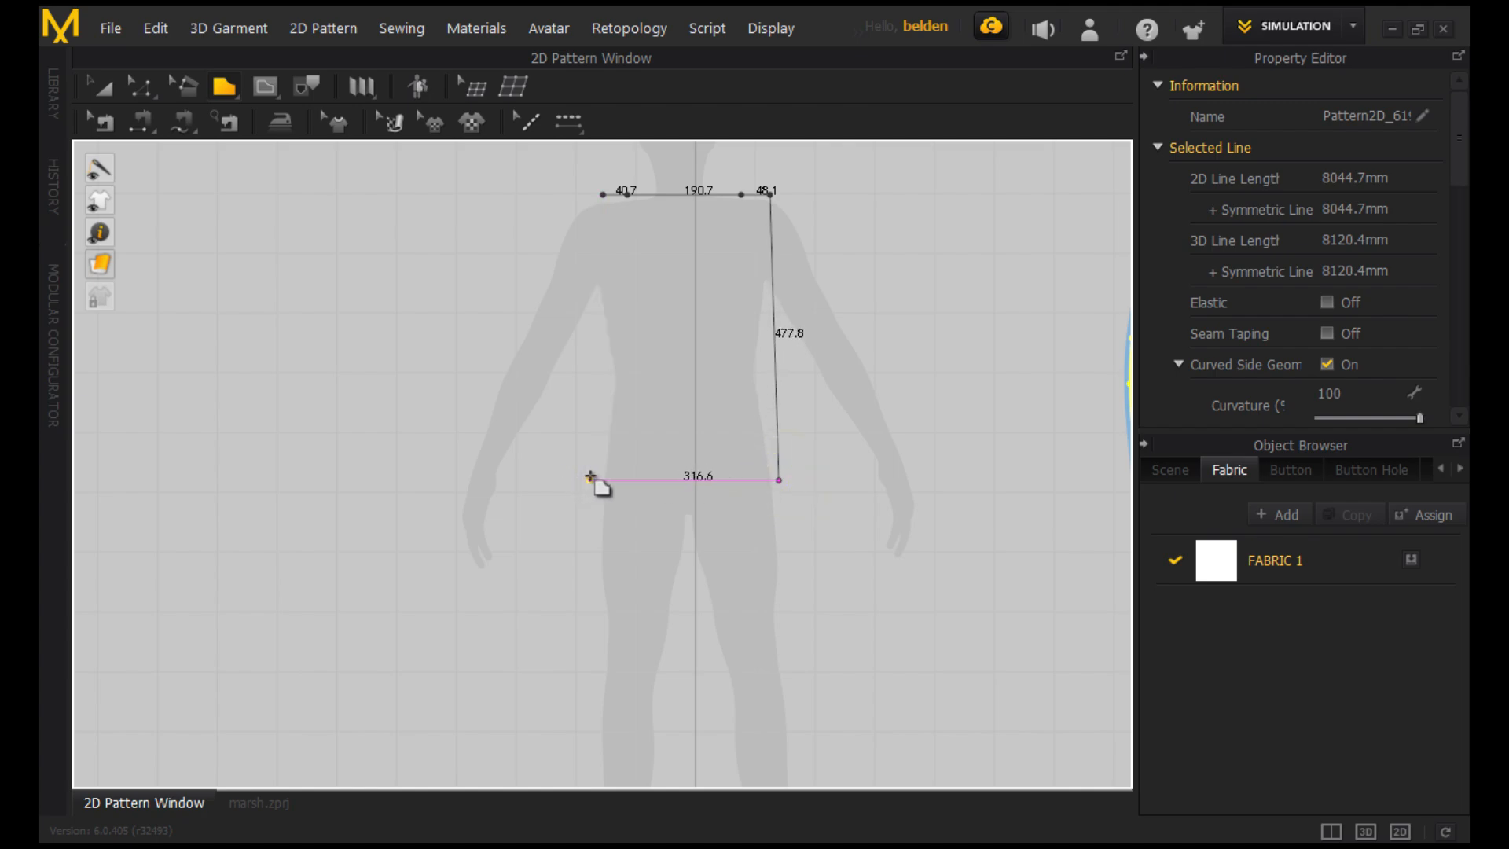
{"action": "left_click", "coordinate": [590, 477]}
{"action": "left_click", "coordinate": [604, 198]}
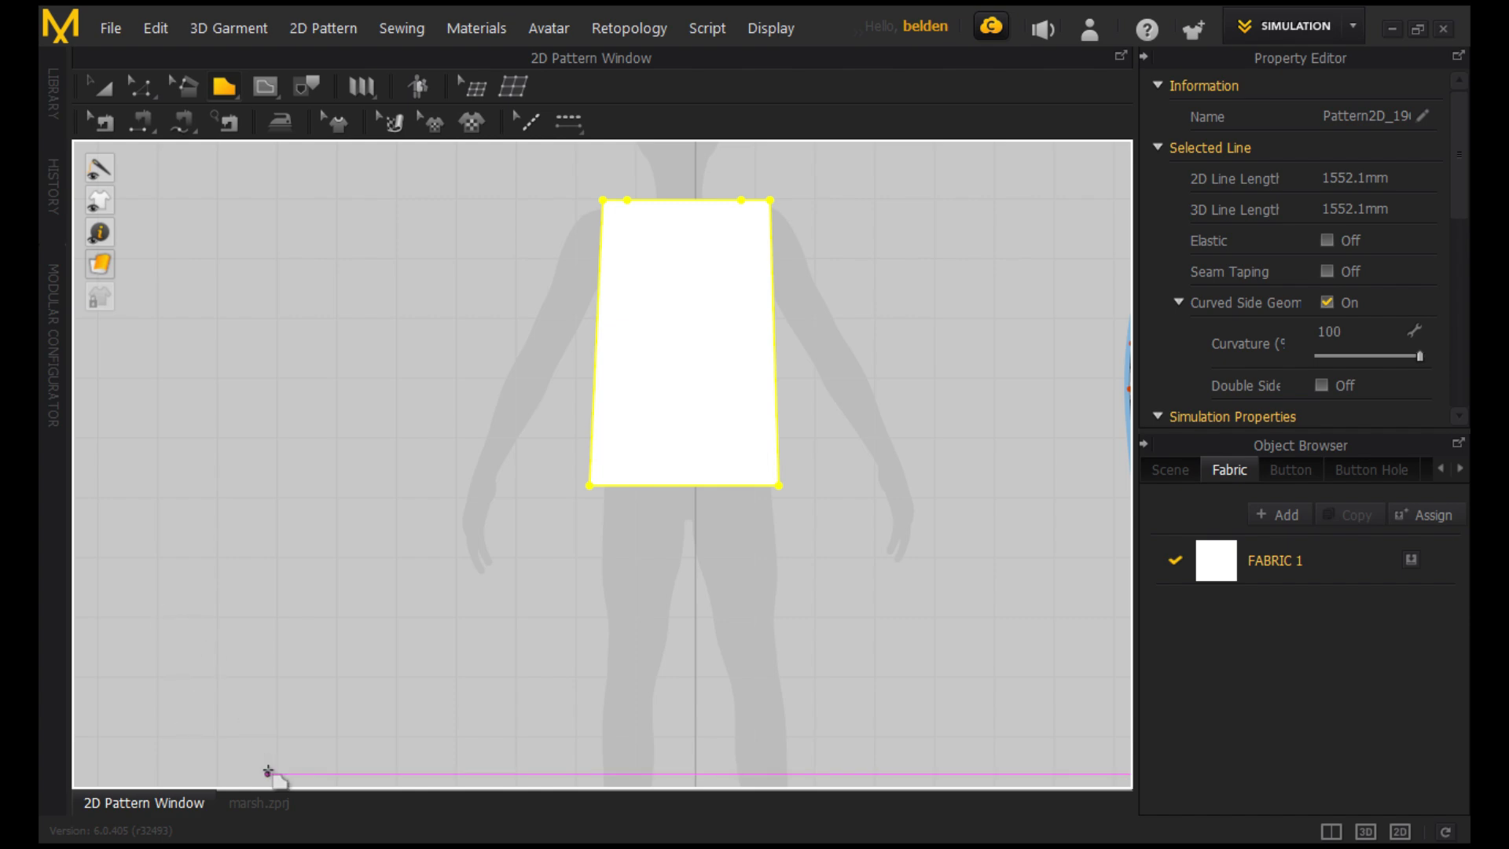
Duplicate the torso pattern, place the copy level with the original about 365 mm to its right, and clear the selection.
{"action": "key", "text": "ctrl+c"}
{"action": "key", "text": "ctrl+v"}
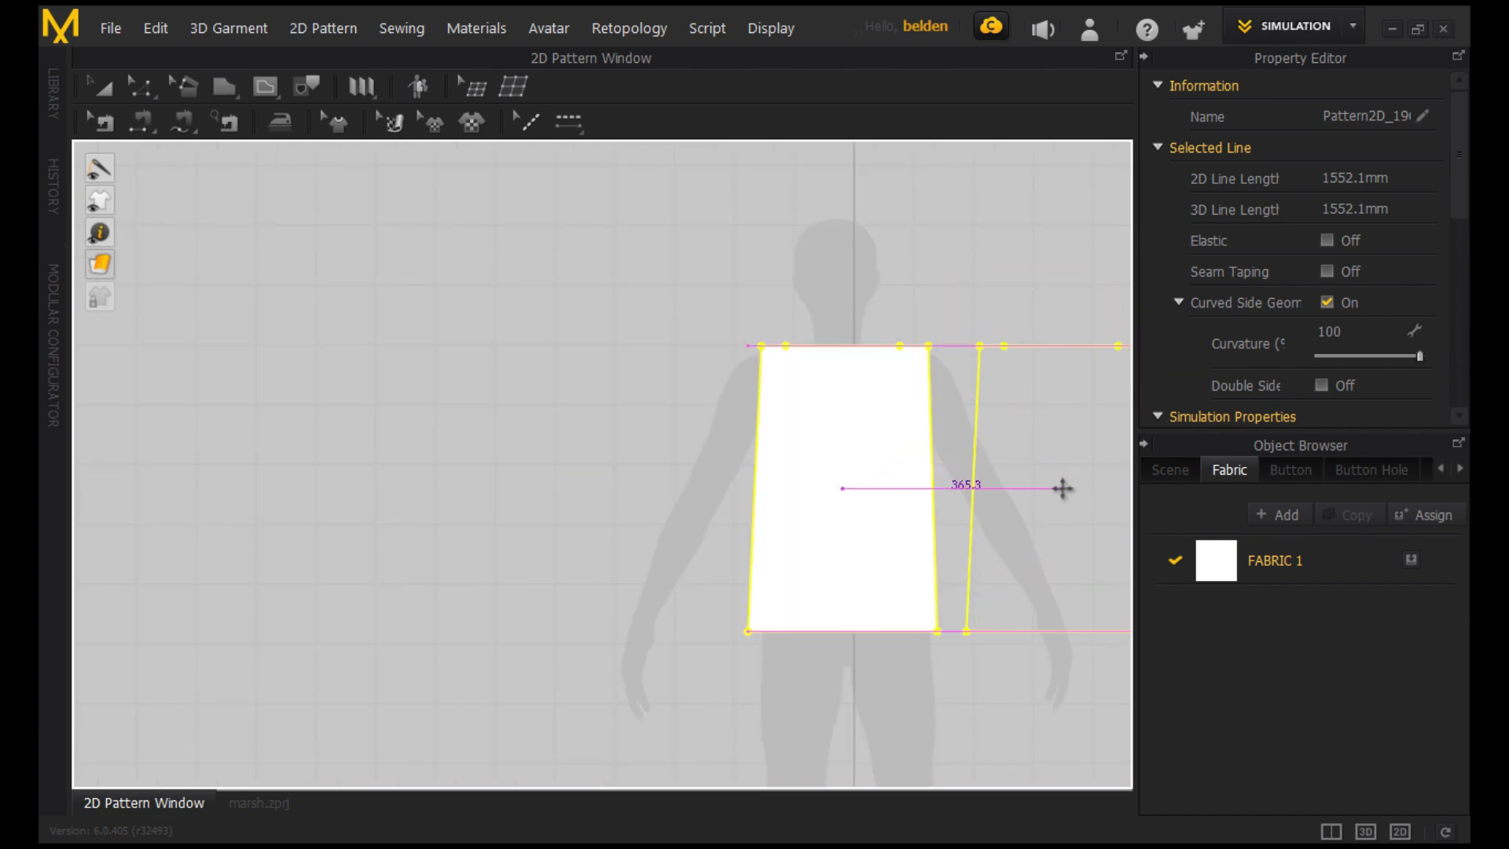
{"action": "left_click", "coordinate": [1066, 488]}
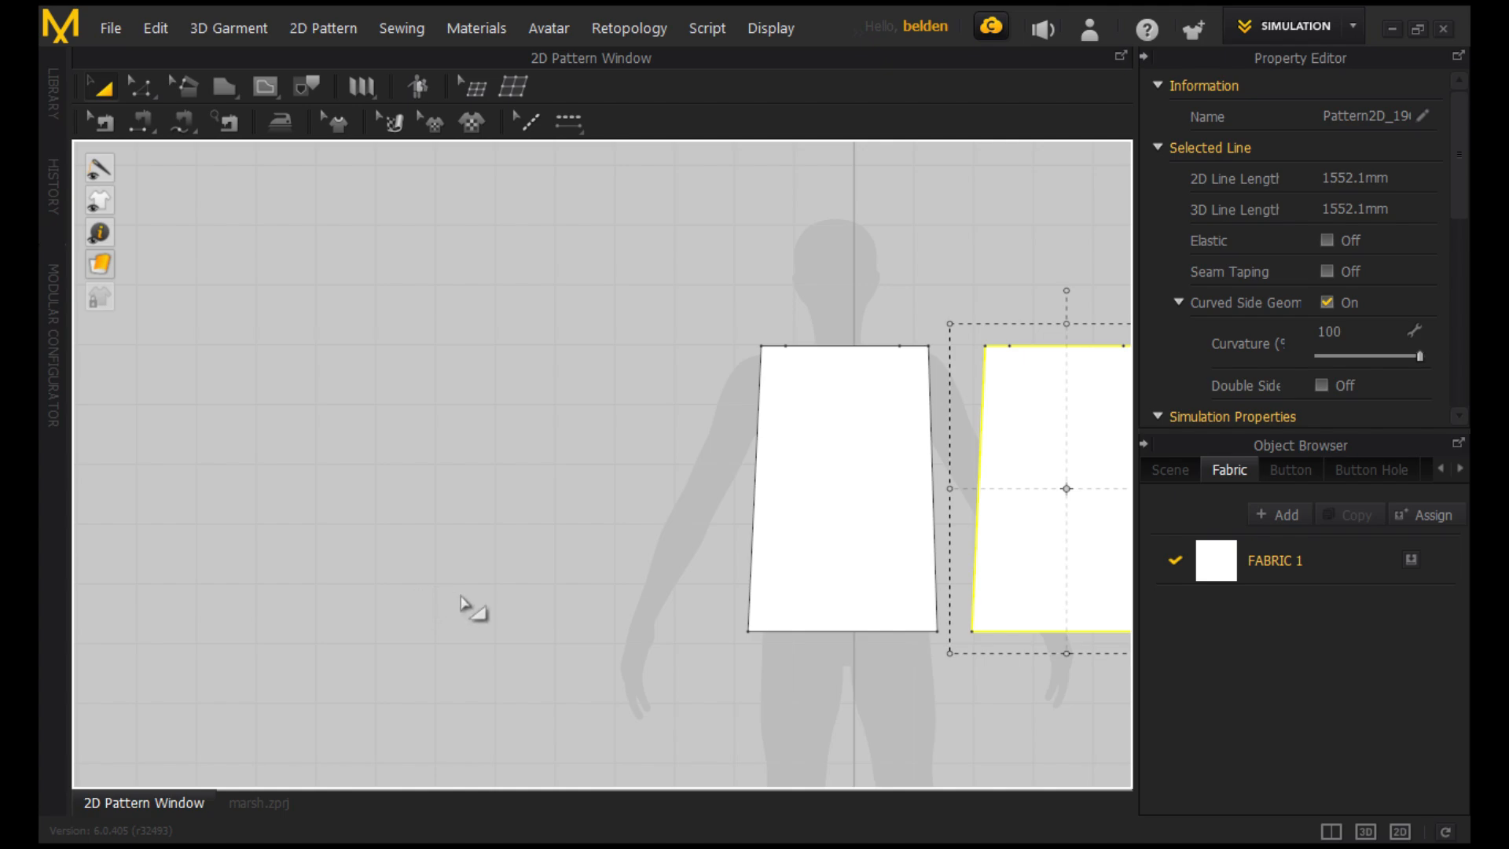
{"action": "middle_click_drag", "start_coordinate": [403, 598], "coordinate": [151, 568]}
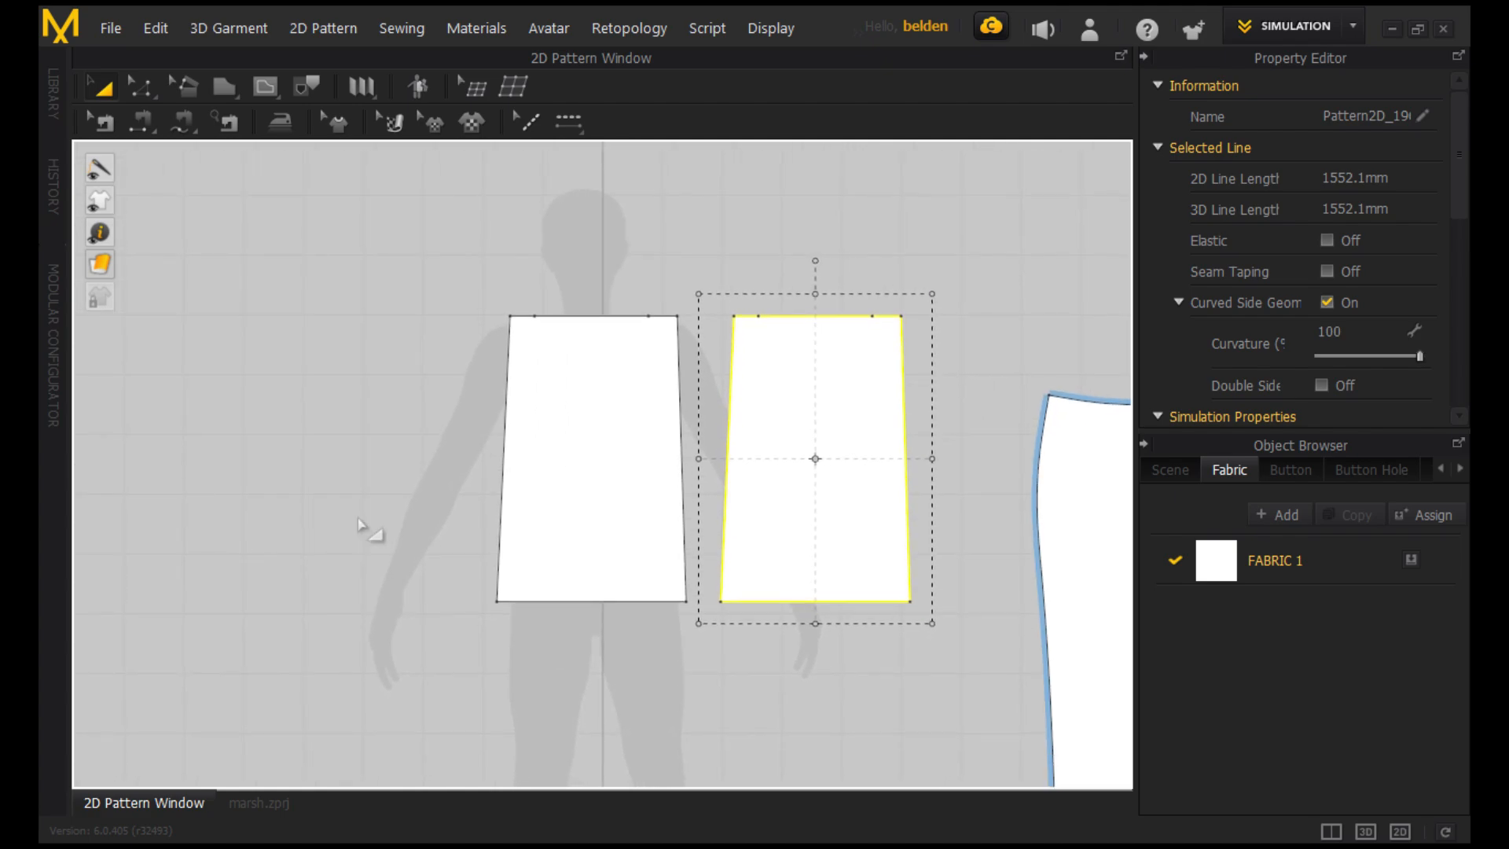
{"action": "scroll", "coordinate": [565, 482], "scroll_direction": "up", "scroll_amount": 3}
{"action": "scroll", "coordinate": [680, 400], "scroll_direction": "down", "scroll_amount": 4}
{"action": "left_click", "coordinate": [843, 254]}
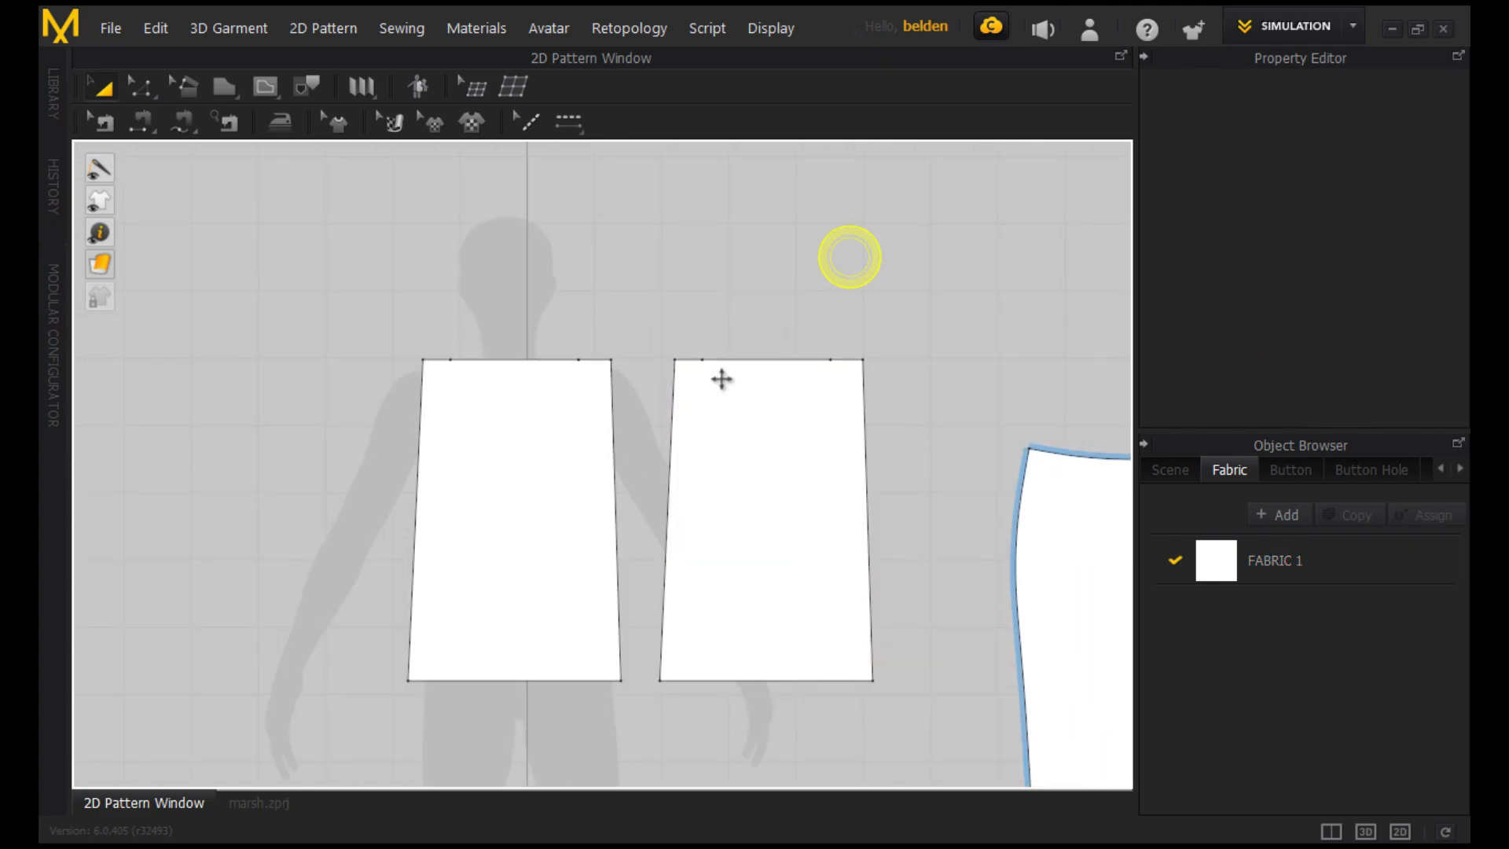
Switch to the 3D garment and move the duplicated torso pattern from beside the front panel to behind the avatar's back.
{"action": "scroll", "coordinate": [458, 409], "scroll_direction": "down", "scroll_amount": 2}
{"action": "left_click", "coordinate": [463, 569]}
{"action": "scroll", "coordinate": [463, 578], "scroll_direction": "up", "scroll_amount": 3}
{"action": "scroll", "coordinate": [481, 562], "scroll_direction": "down", "scroll_amount": 1}
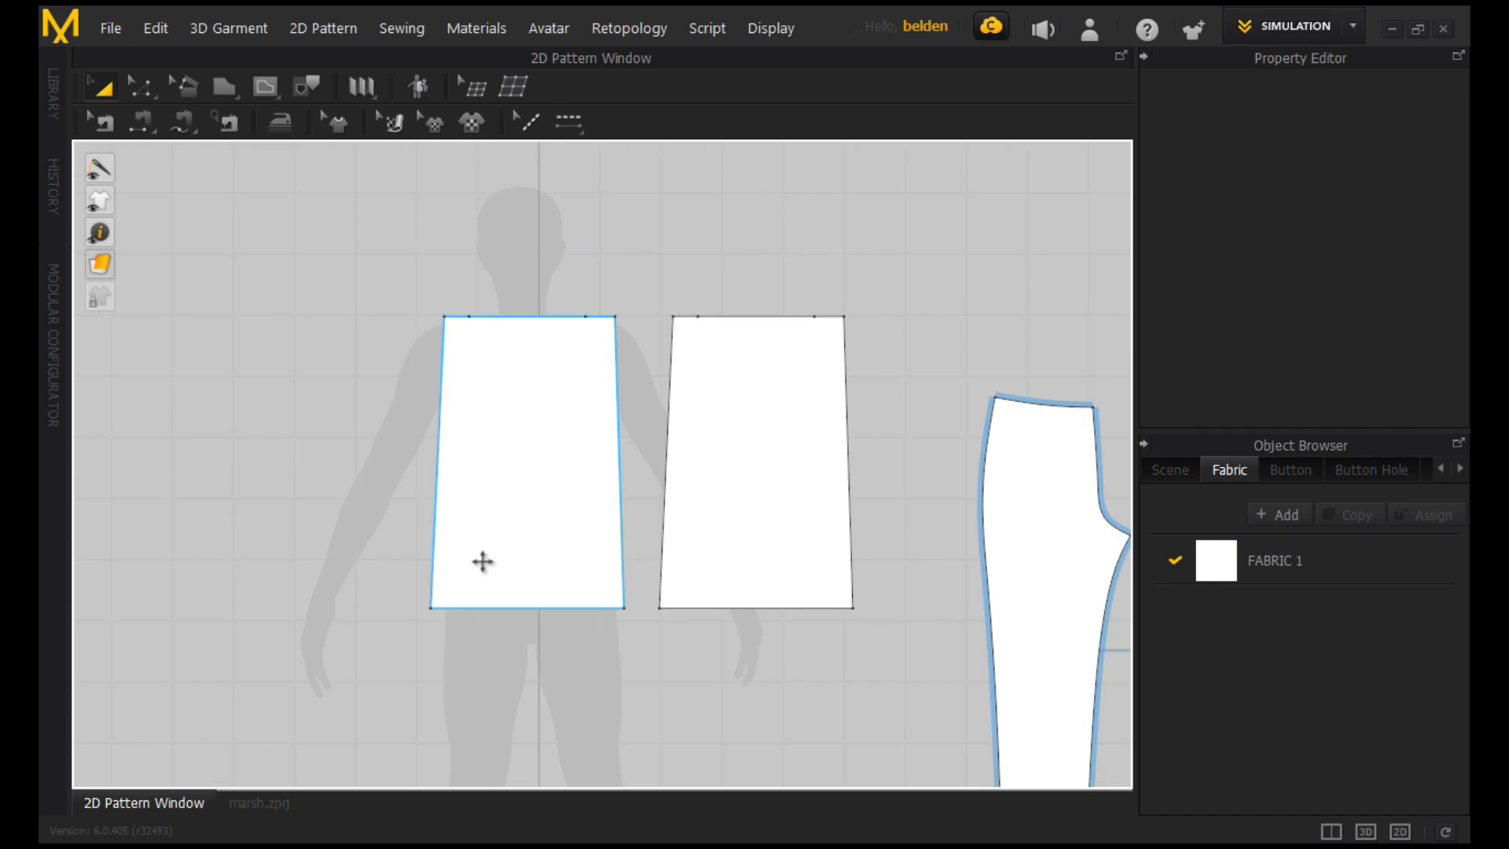
{"action": "scroll", "coordinate": [488, 569], "scroll_direction": "up", "scroll_amount": 2}
{"action": "scroll", "coordinate": [463, 587], "scroll_direction": "down", "scroll_amount": 1}
{"action": "left_click", "coordinate": [245, 801]}
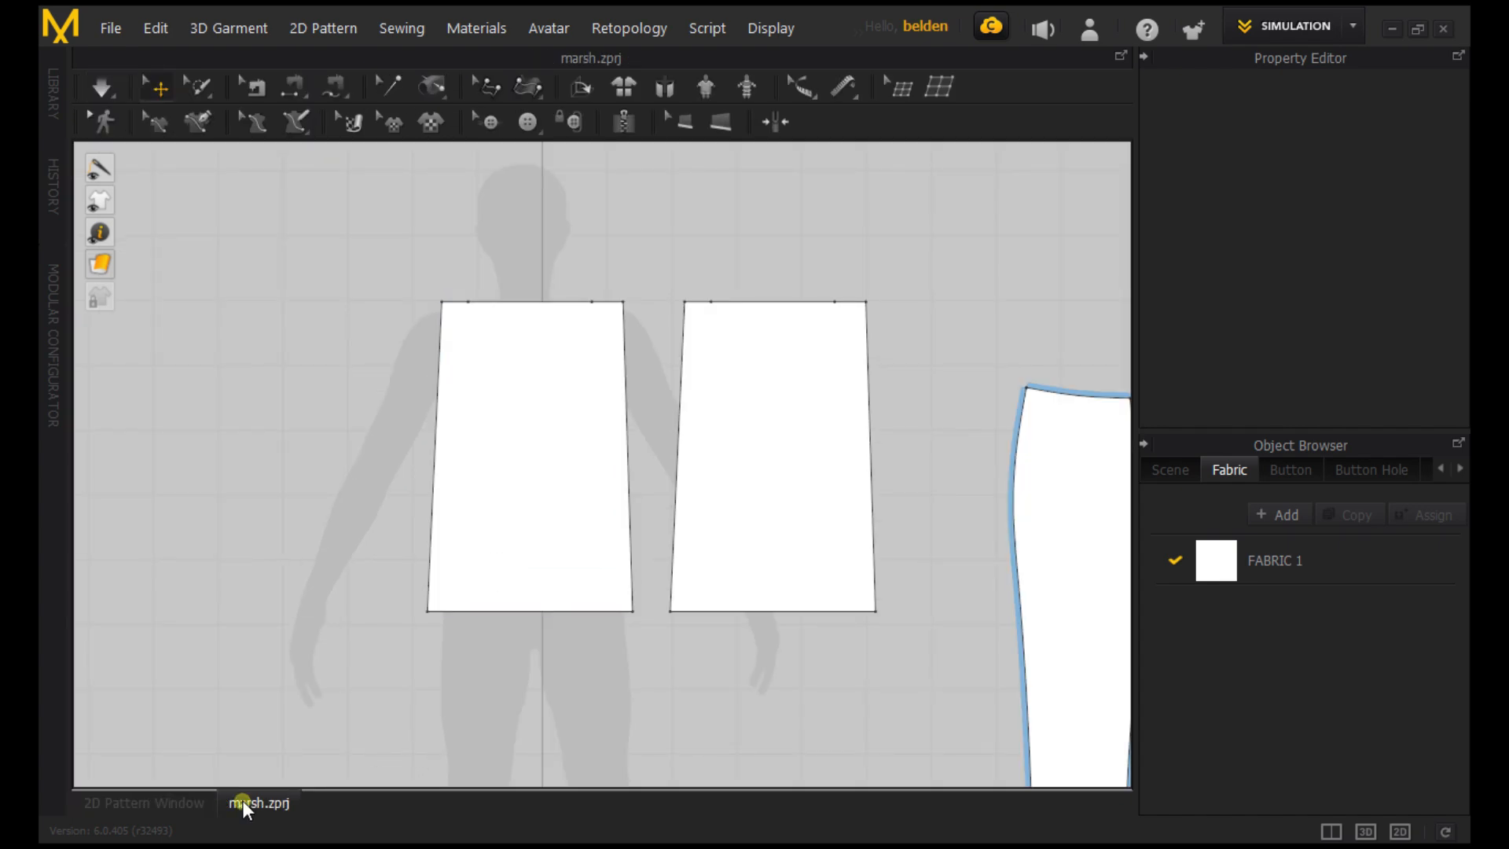
{"action": "left_click", "coordinate": [880, 451]}
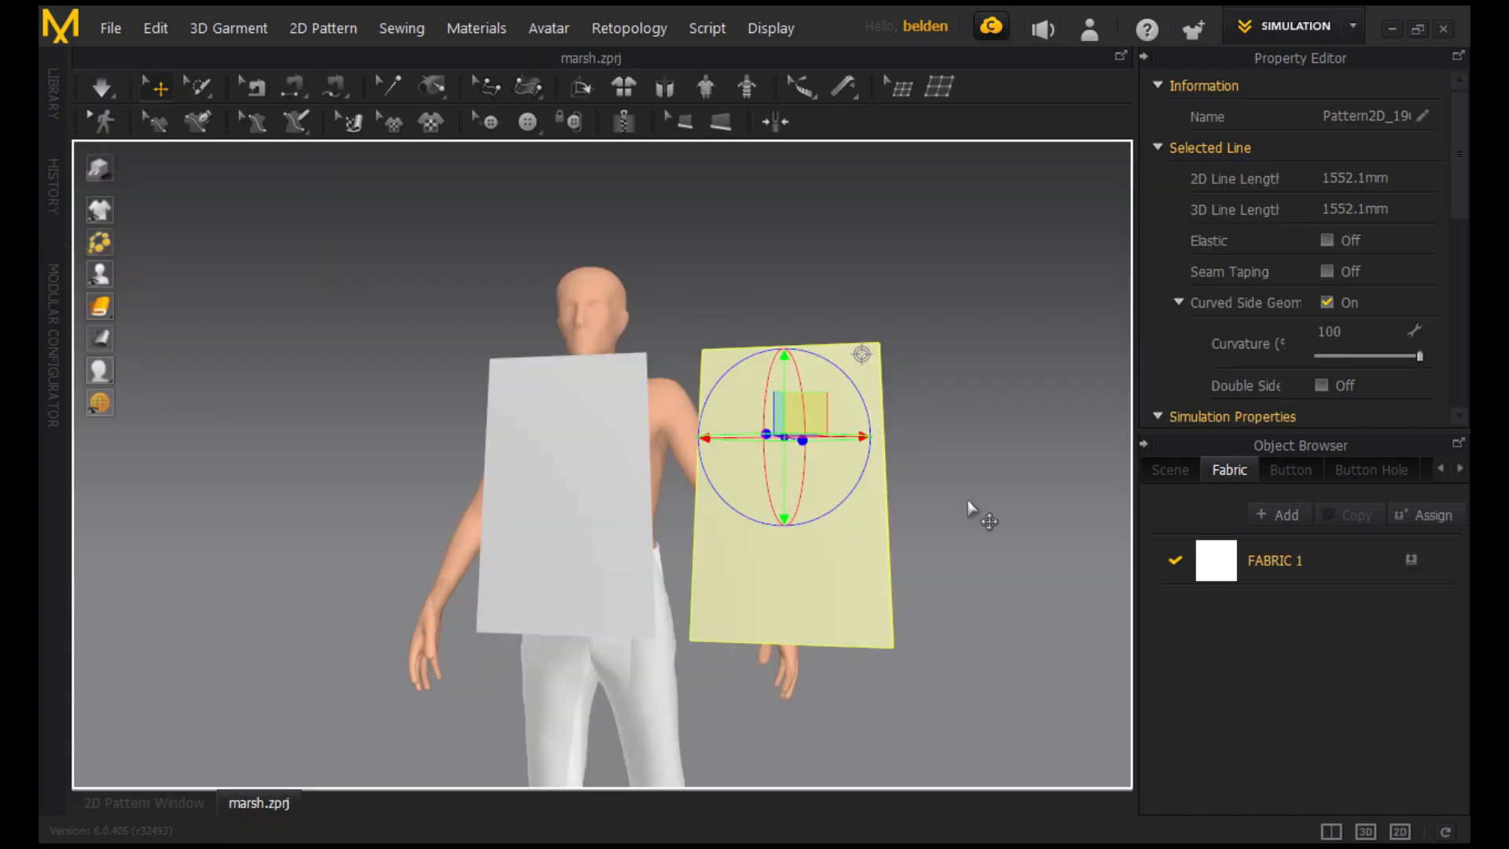
{"action": "right_click_drag", "start_coordinate": [967, 492], "coordinate": [717, 470]}
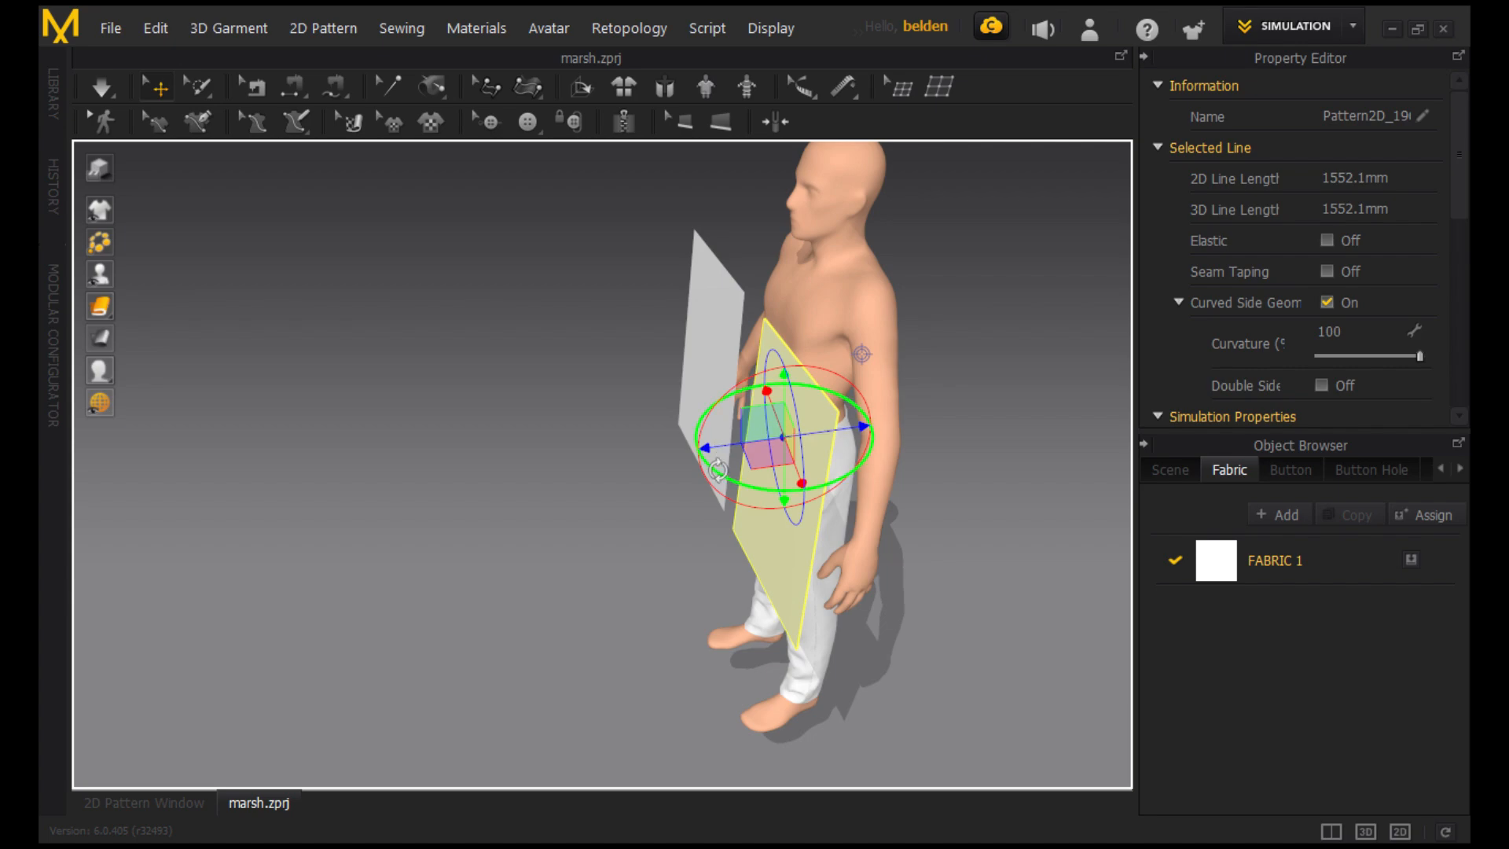
{"action": "left_click_drag", "start_coordinate": [804, 502], "coordinate": [1029, 304]}
{"action": "right_click_drag", "start_coordinate": [987, 480], "coordinate": [694, 508]}
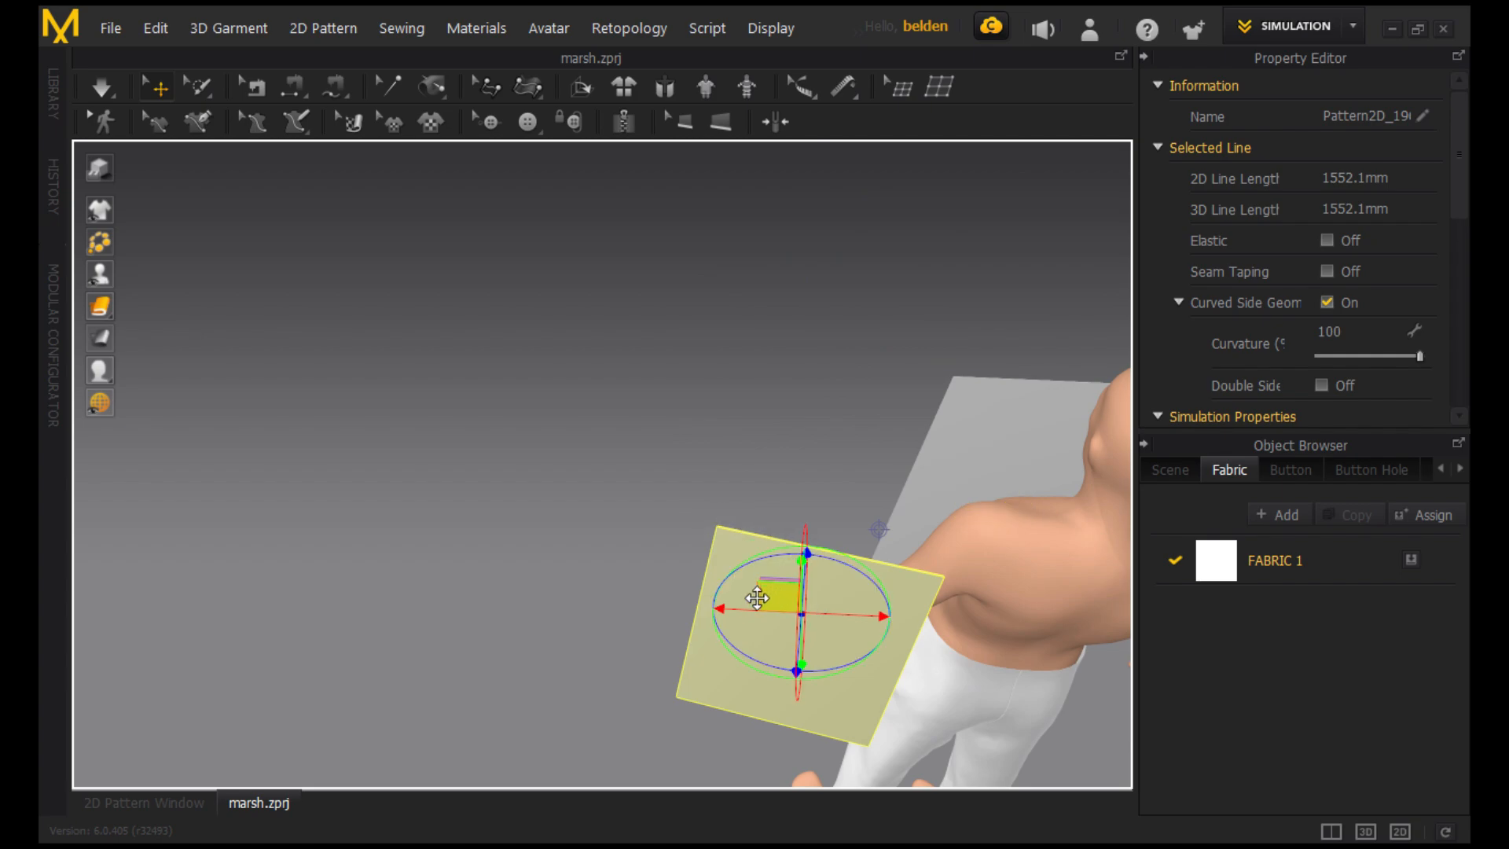
{"action": "left_click_drag", "start_coordinate": [728, 602], "coordinate": [997, 613]}
{"action": "scroll", "coordinate": [897, 569], "scroll_direction": "up", "scroll_amount": 1}
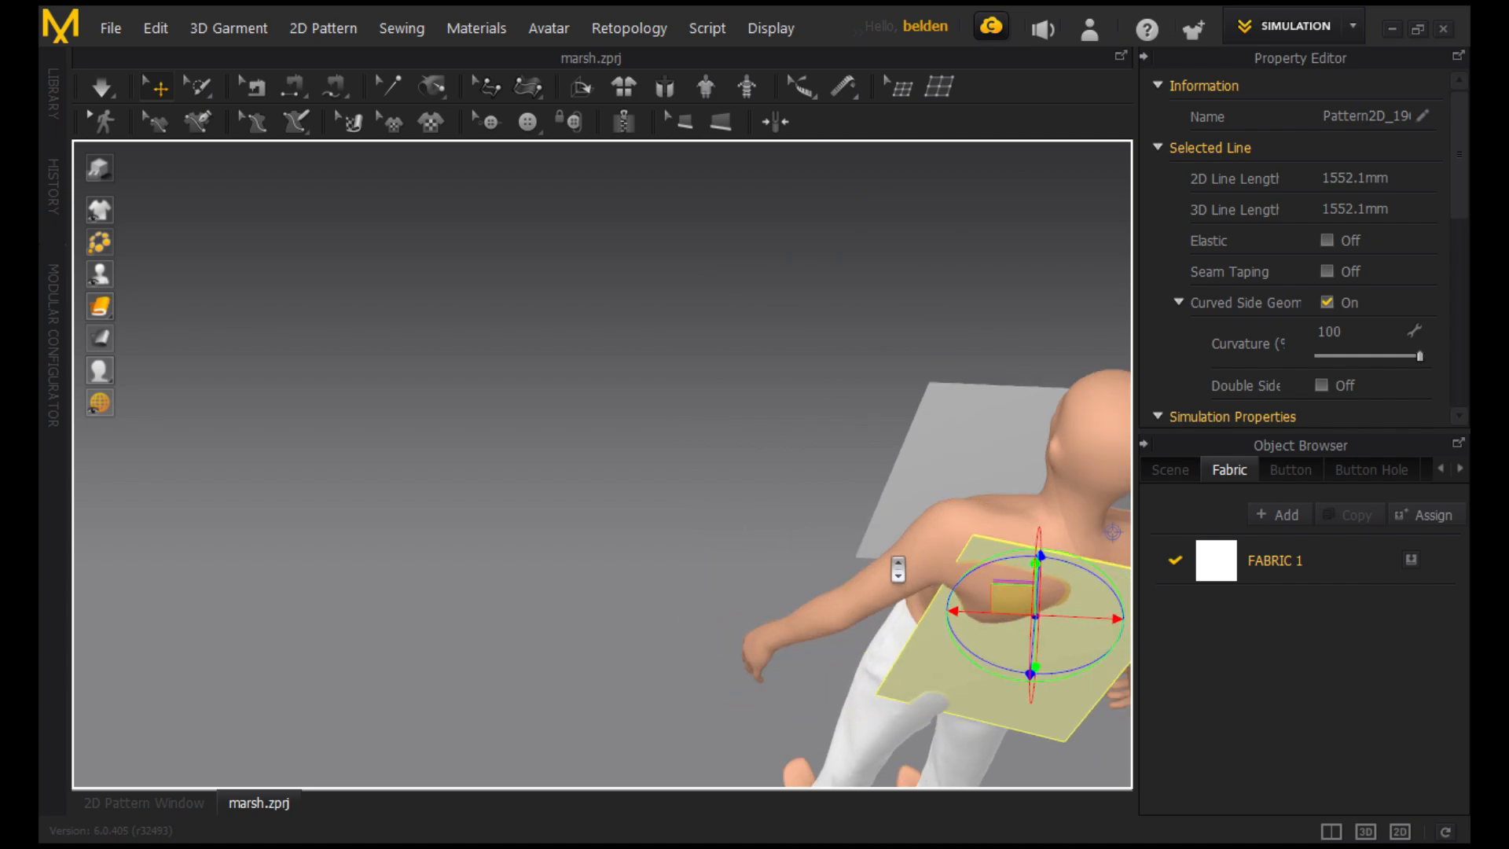
Shift the back panel slightly sideways and pull it farther back so it clears the avatar's body.
{"action": "right_click_drag", "start_coordinate": [897, 569], "coordinate": [973, 393]}
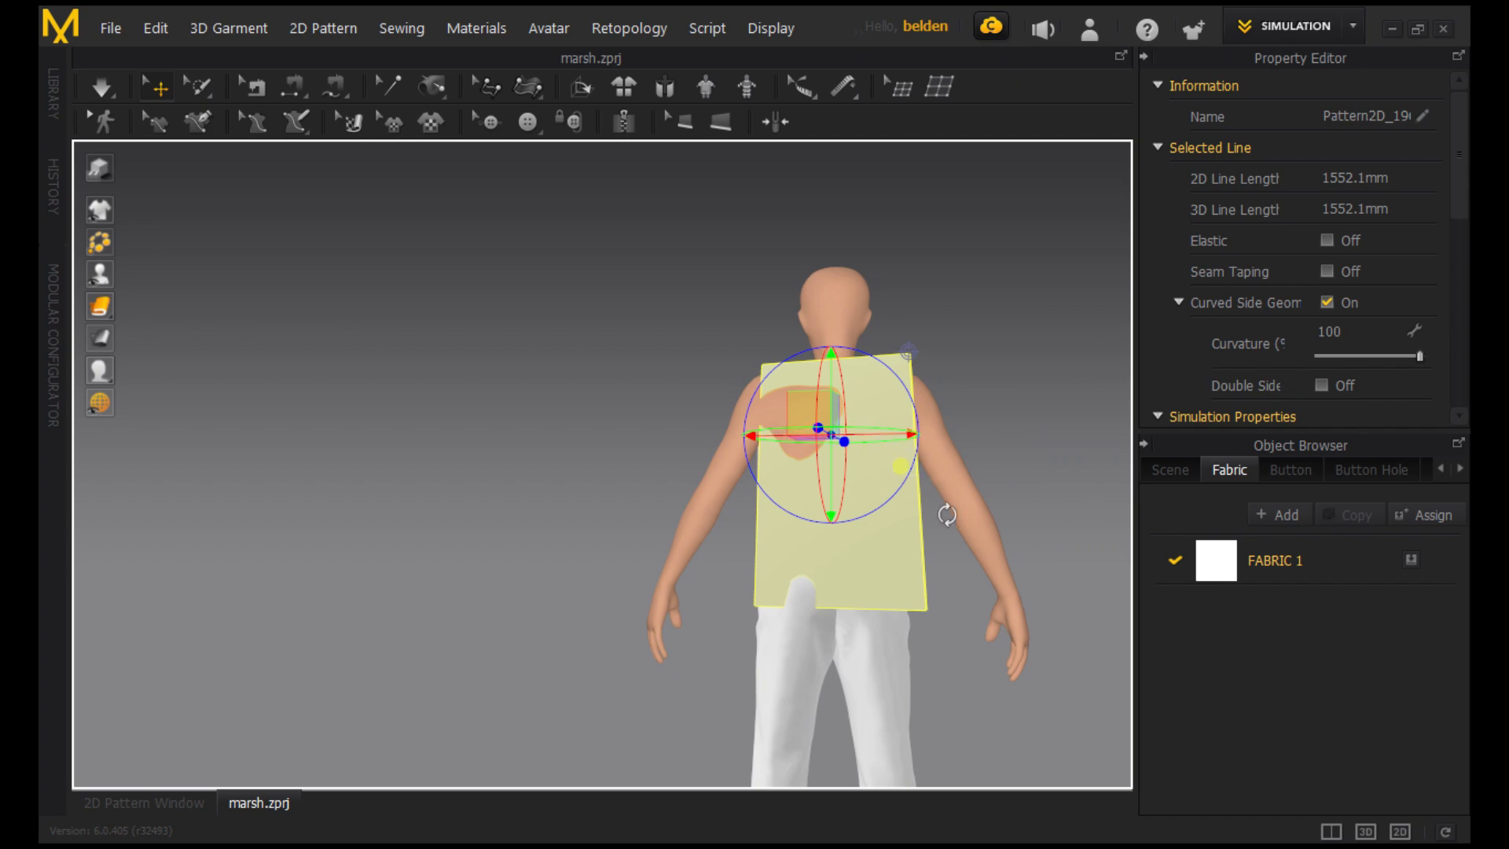
{"action": "right_click_drag", "start_coordinate": [947, 515], "coordinate": [949, 613]}
{"action": "left_click_drag", "start_coordinate": [898, 401], "coordinate": [931, 393]}
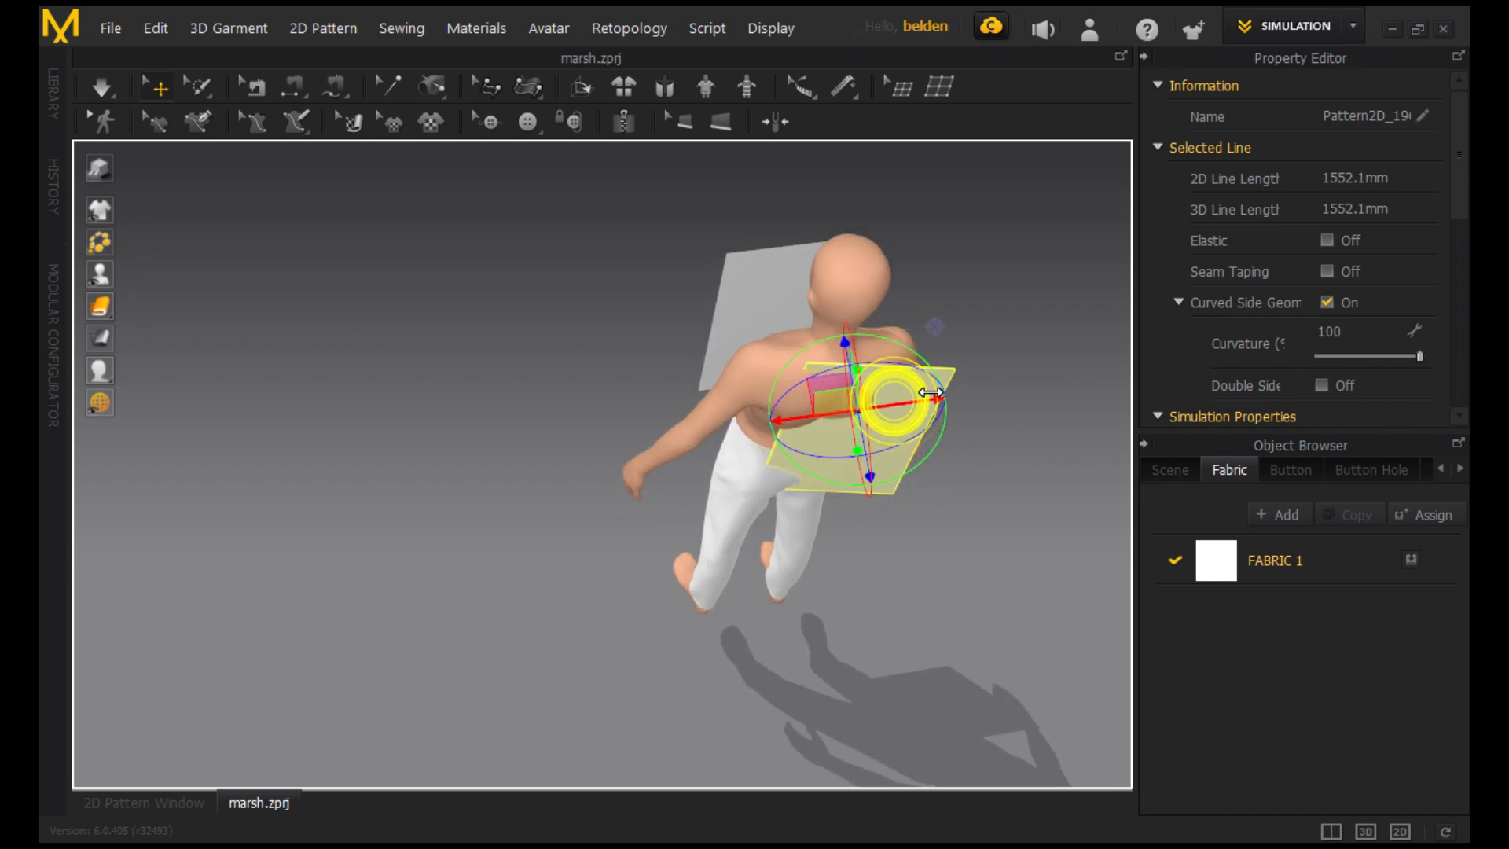
{"action": "mouse_move", "coordinate": [947, 415]}
{"action": "right_mouse_down"}
{"action": "mouse_move", "coordinate": [1084, 283]}
{"action": "mouse_move", "coordinate": [987, 431]}
{"action": "mouse_move", "coordinate": [942, 422]}
{"action": "right_mouse_up"}
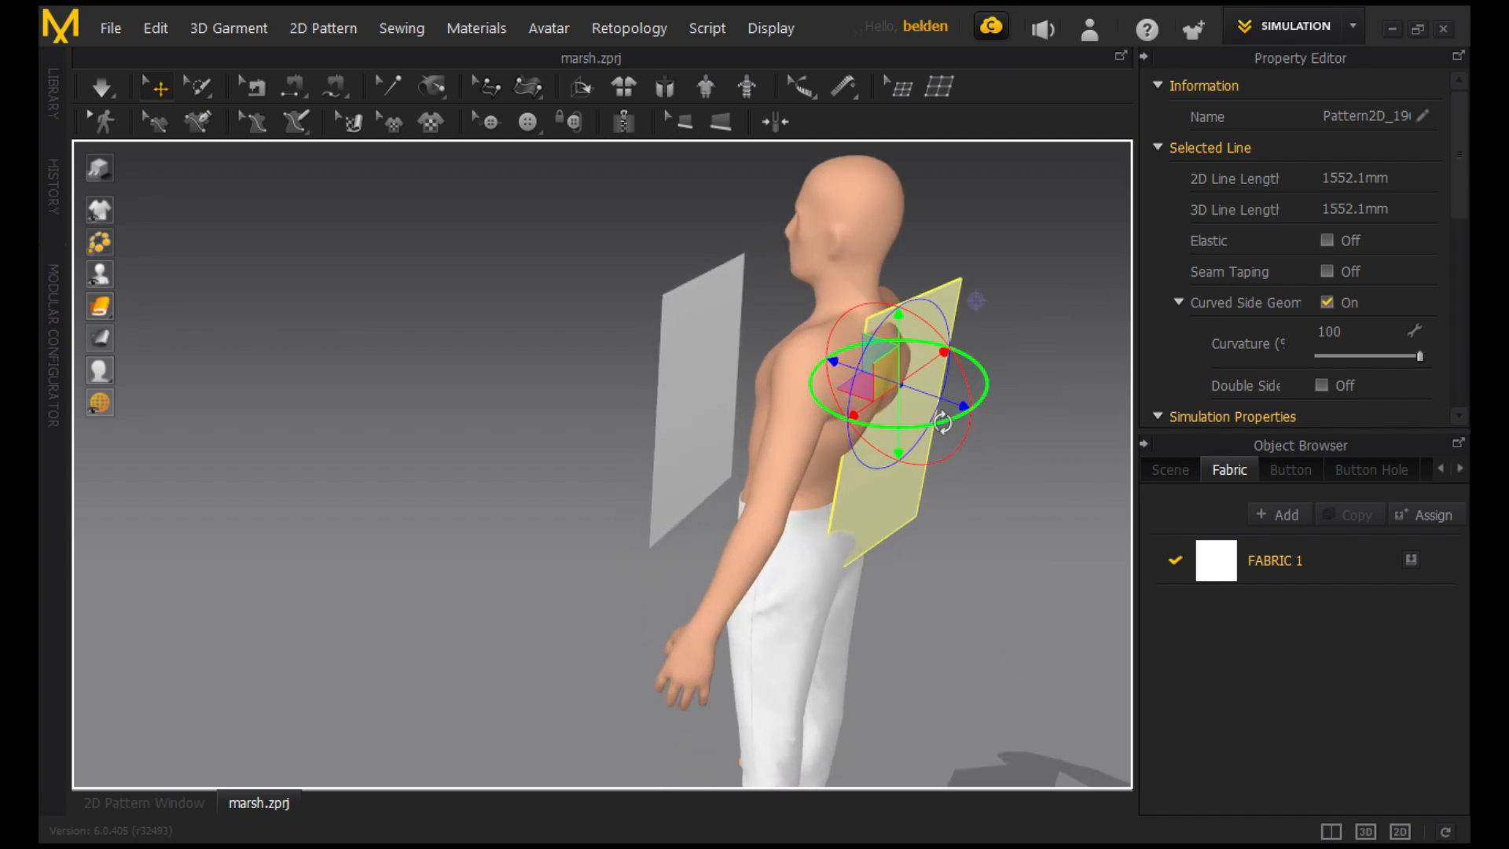
{"action": "left_click_drag", "start_coordinate": [900, 426], "coordinate": [953, 404]}
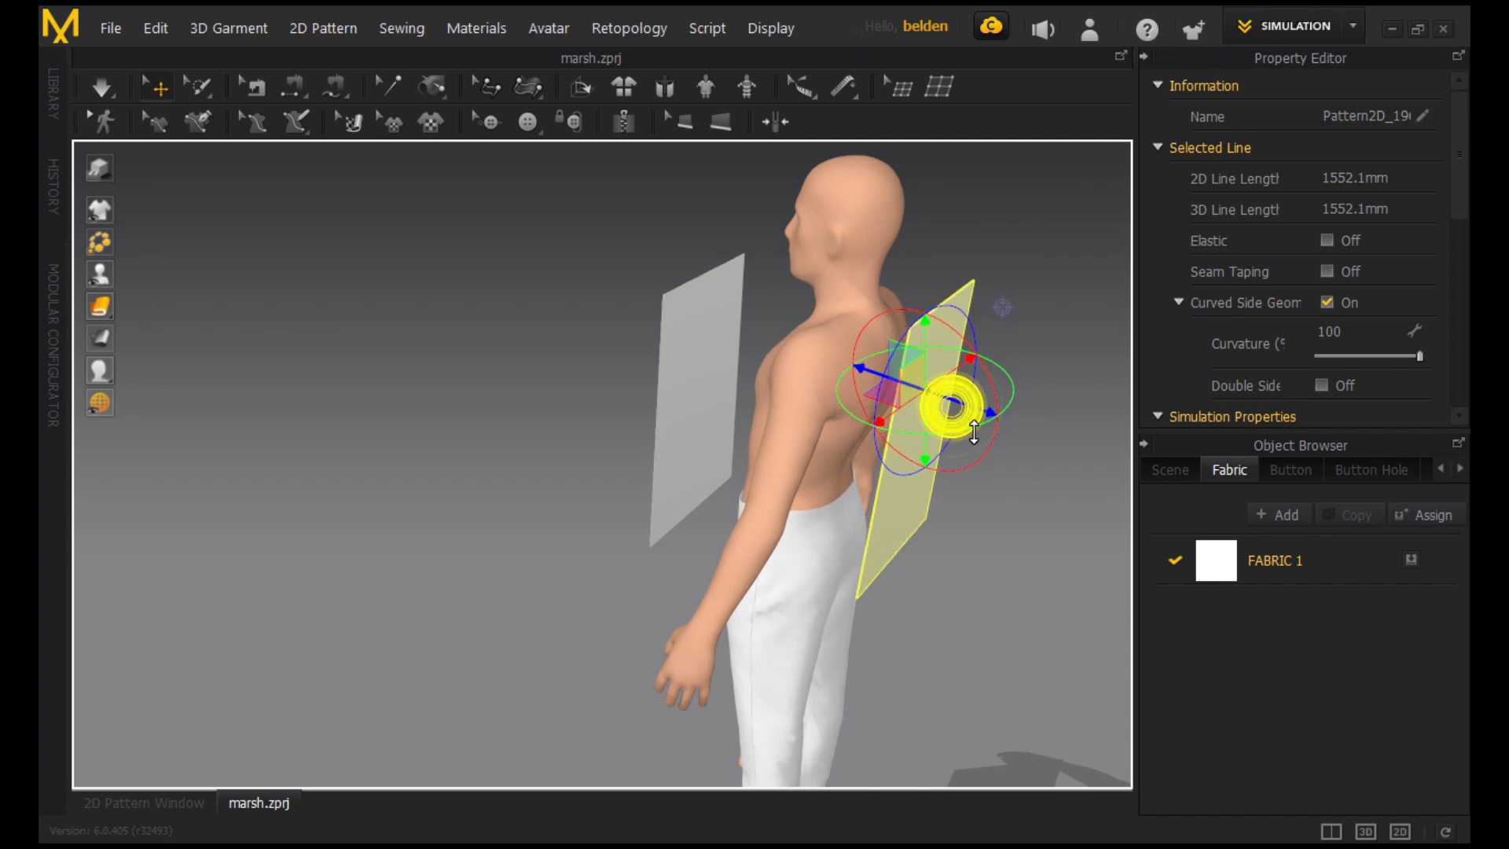
Slide the back panel sideways behind the avatar to line it up with the front panel.
{"action": "right_click_drag", "start_coordinate": [1021, 495], "coordinate": [734, 465]}
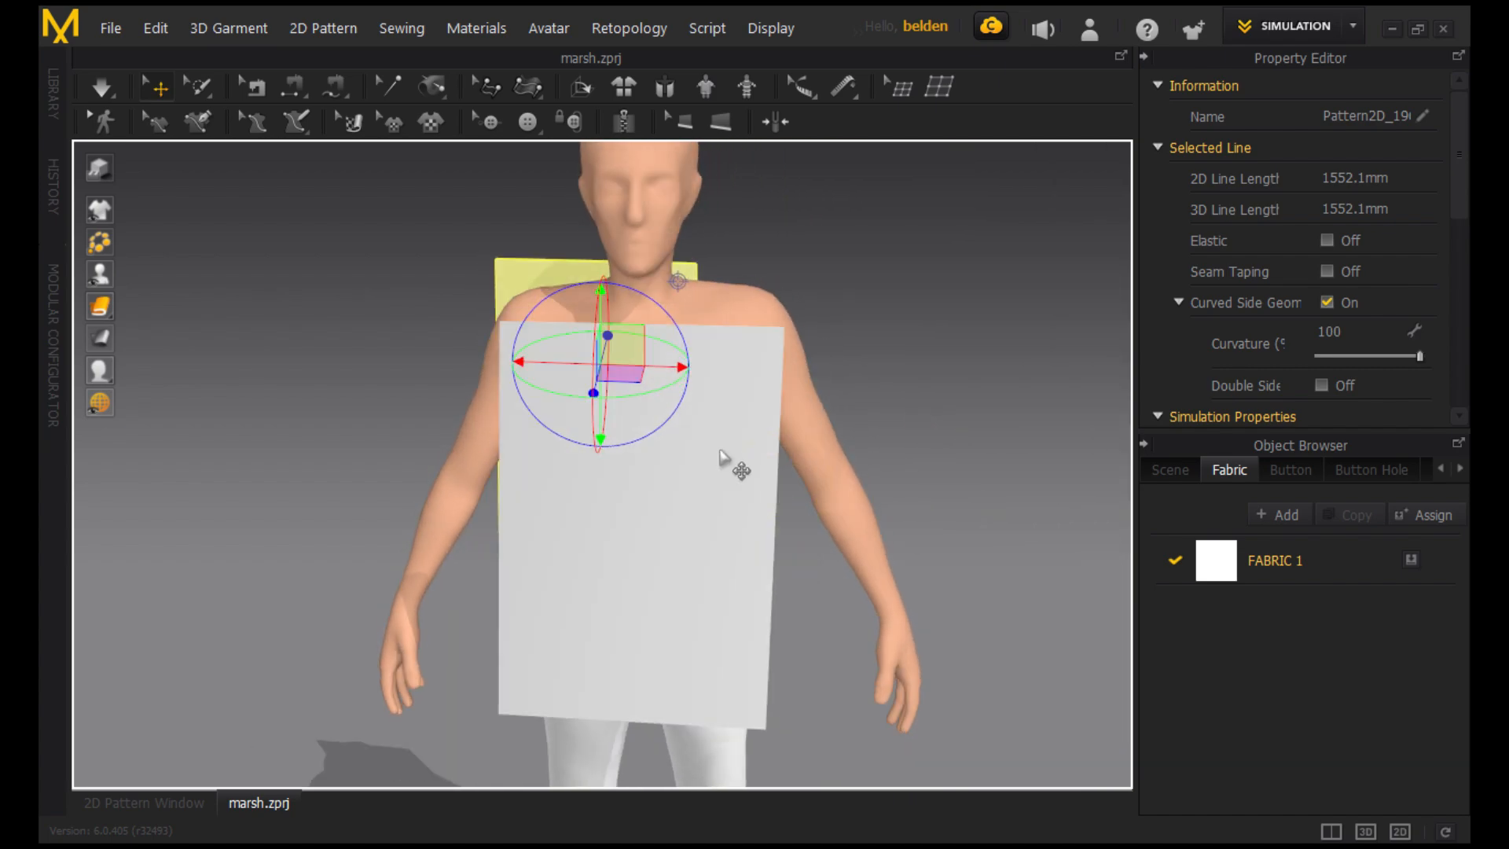
{"action": "left_click", "coordinate": [536, 263]}
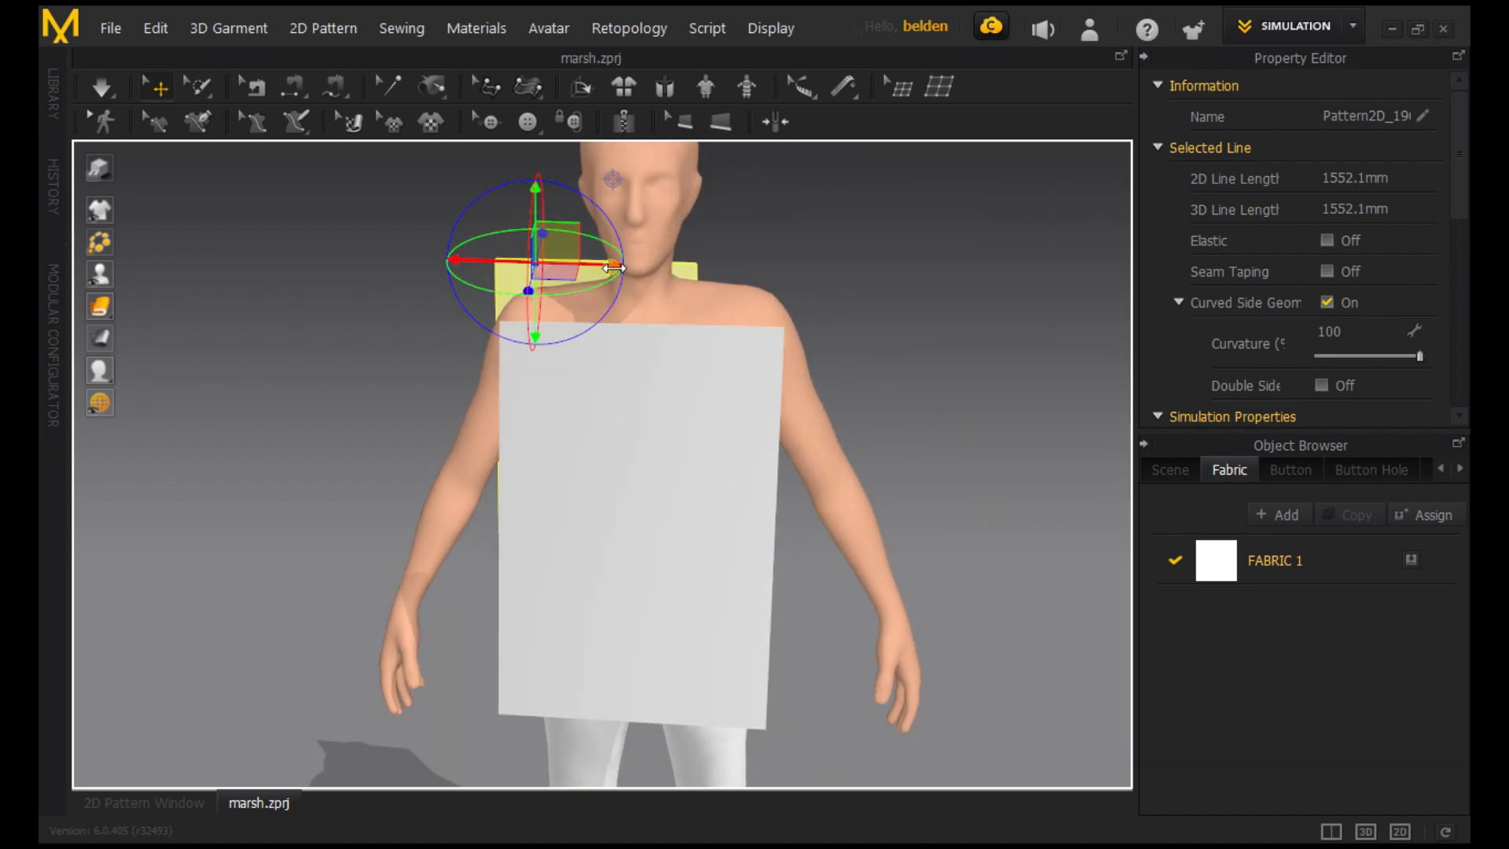
{"action": "left_click_drag", "start_coordinate": [611, 267], "coordinate": [681, 291]}
{"action": "right_click_drag", "start_coordinate": [682, 291], "coordinate": [581, 425]}
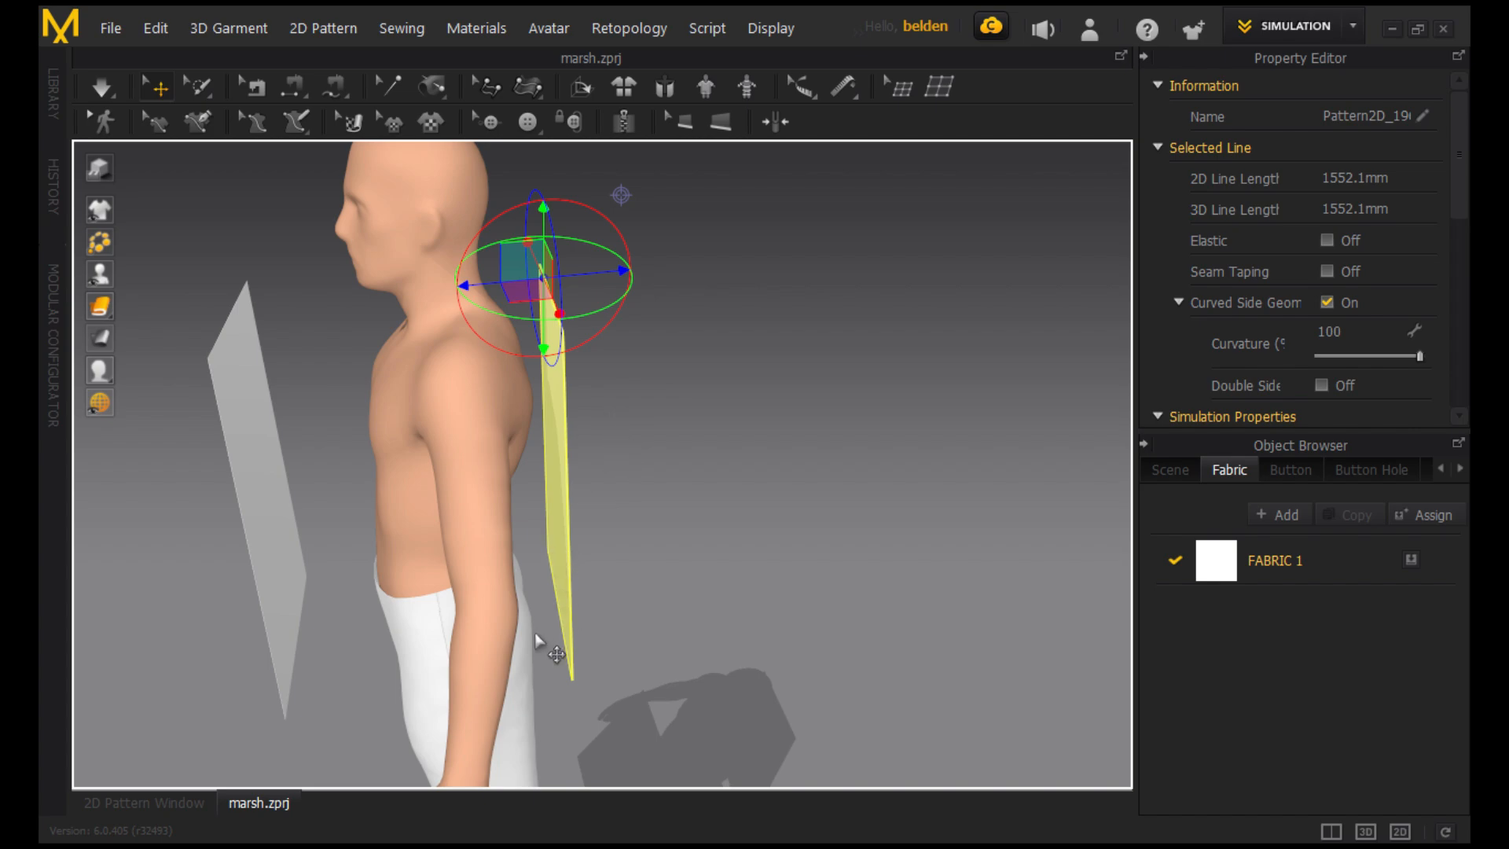
Return to the 2D patterns and activate the Edit Pattern tool for the duplicated torso's top edge.
{"action": "left_click", "coordinate": [190, 803]}
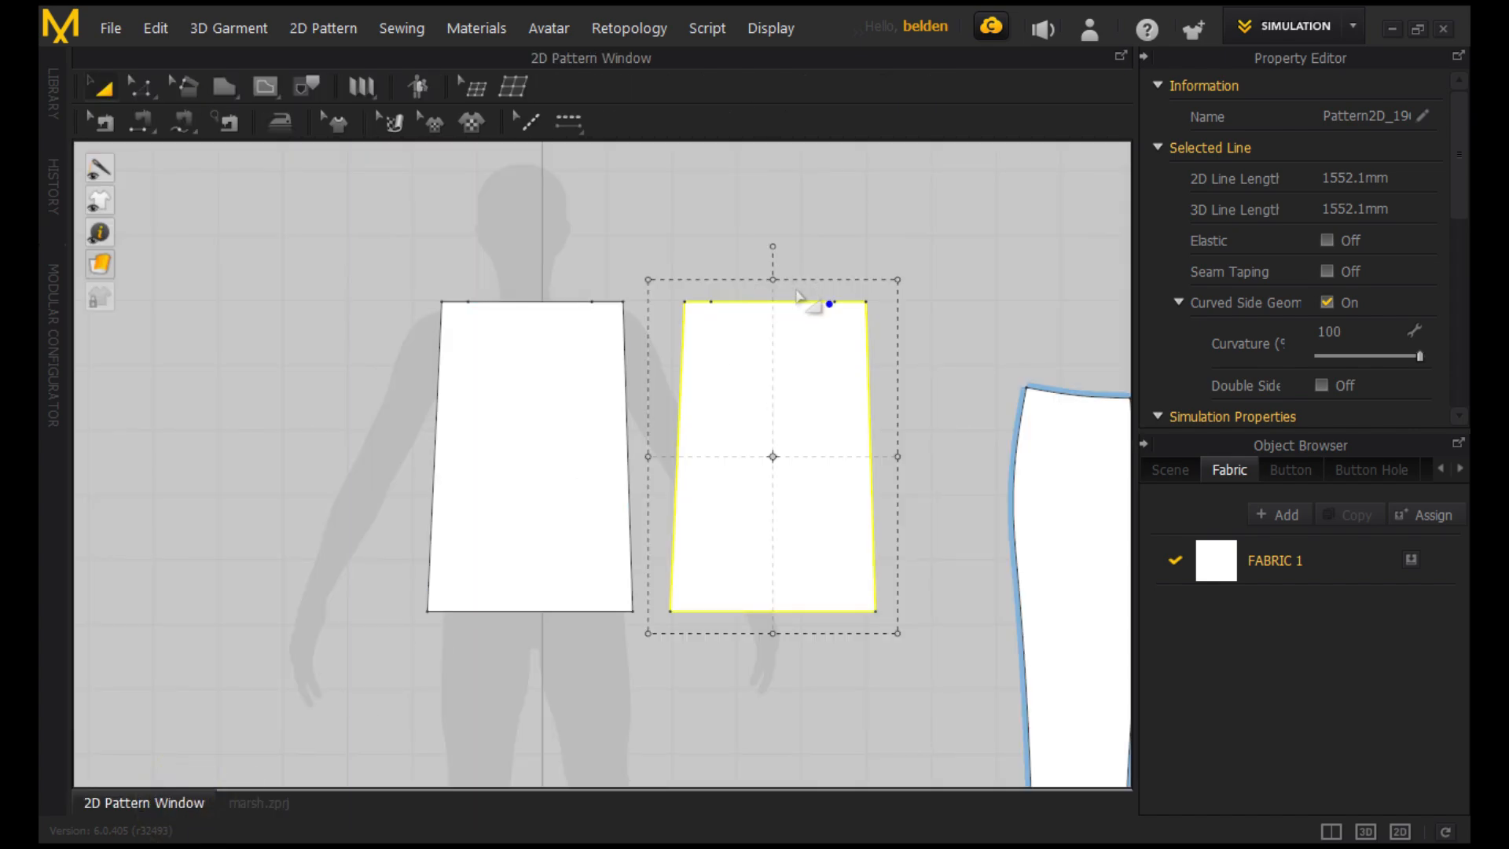
{"action": "scroll", "coordinate": [809, 304], "scroll_direction": "up", "scroll_amount": 4}
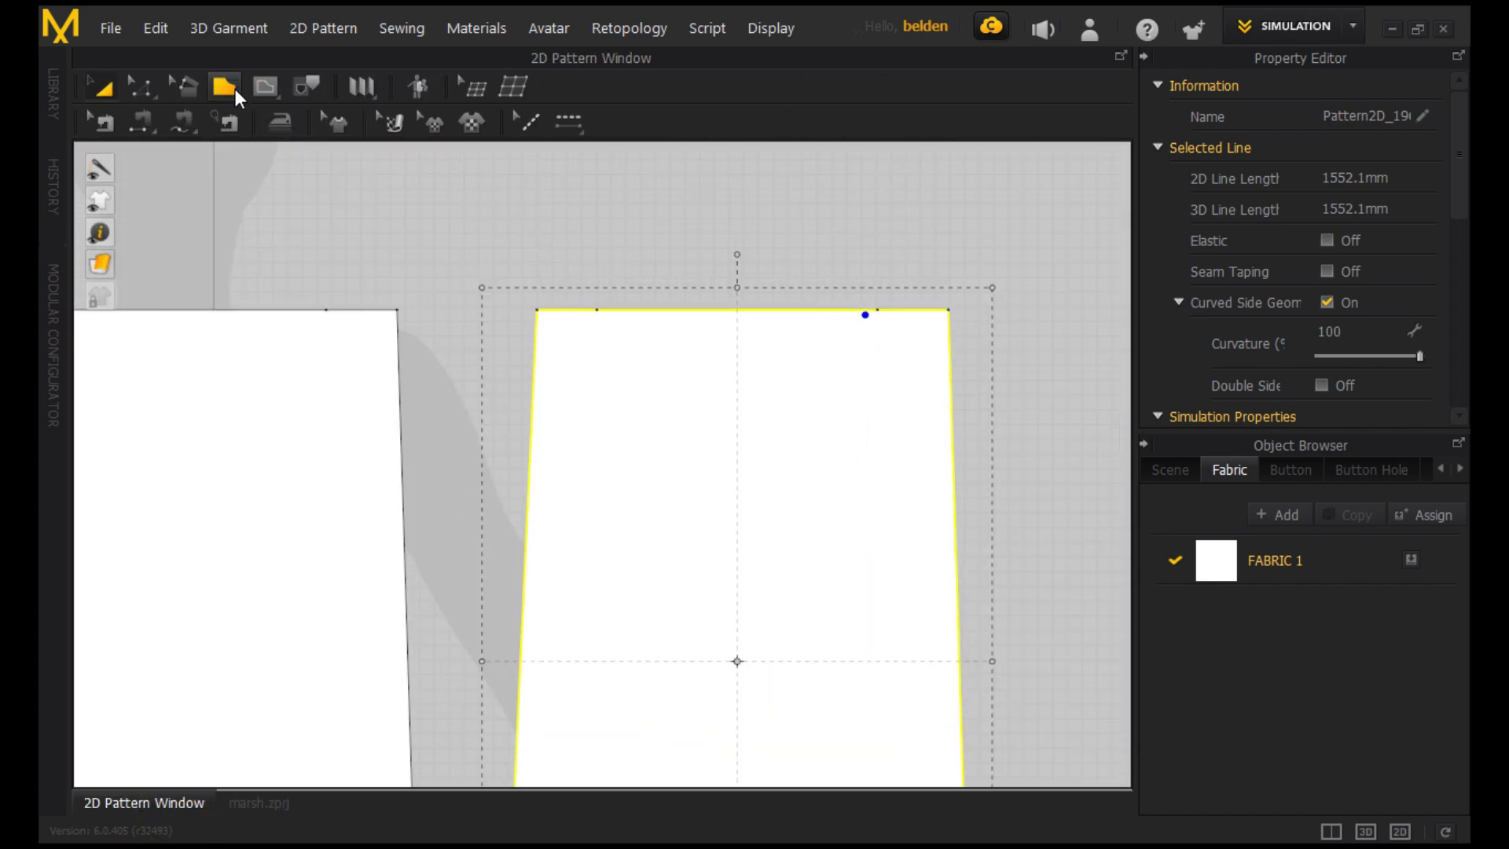
{"action": "left_click", "coordinate": [149, 89]}
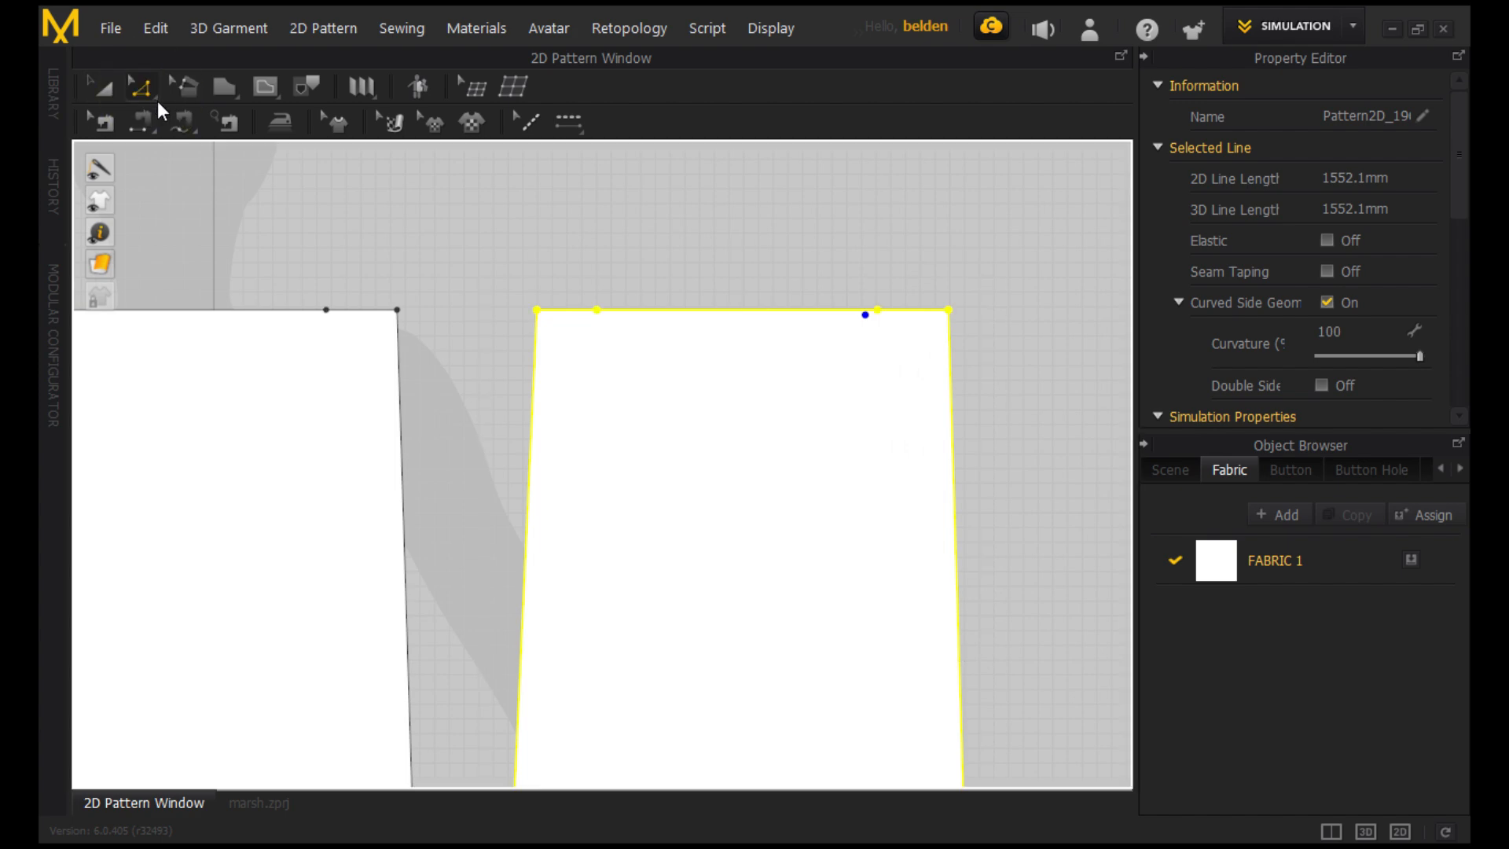
{"action": "left_click", "coordinate": [152, 94]}
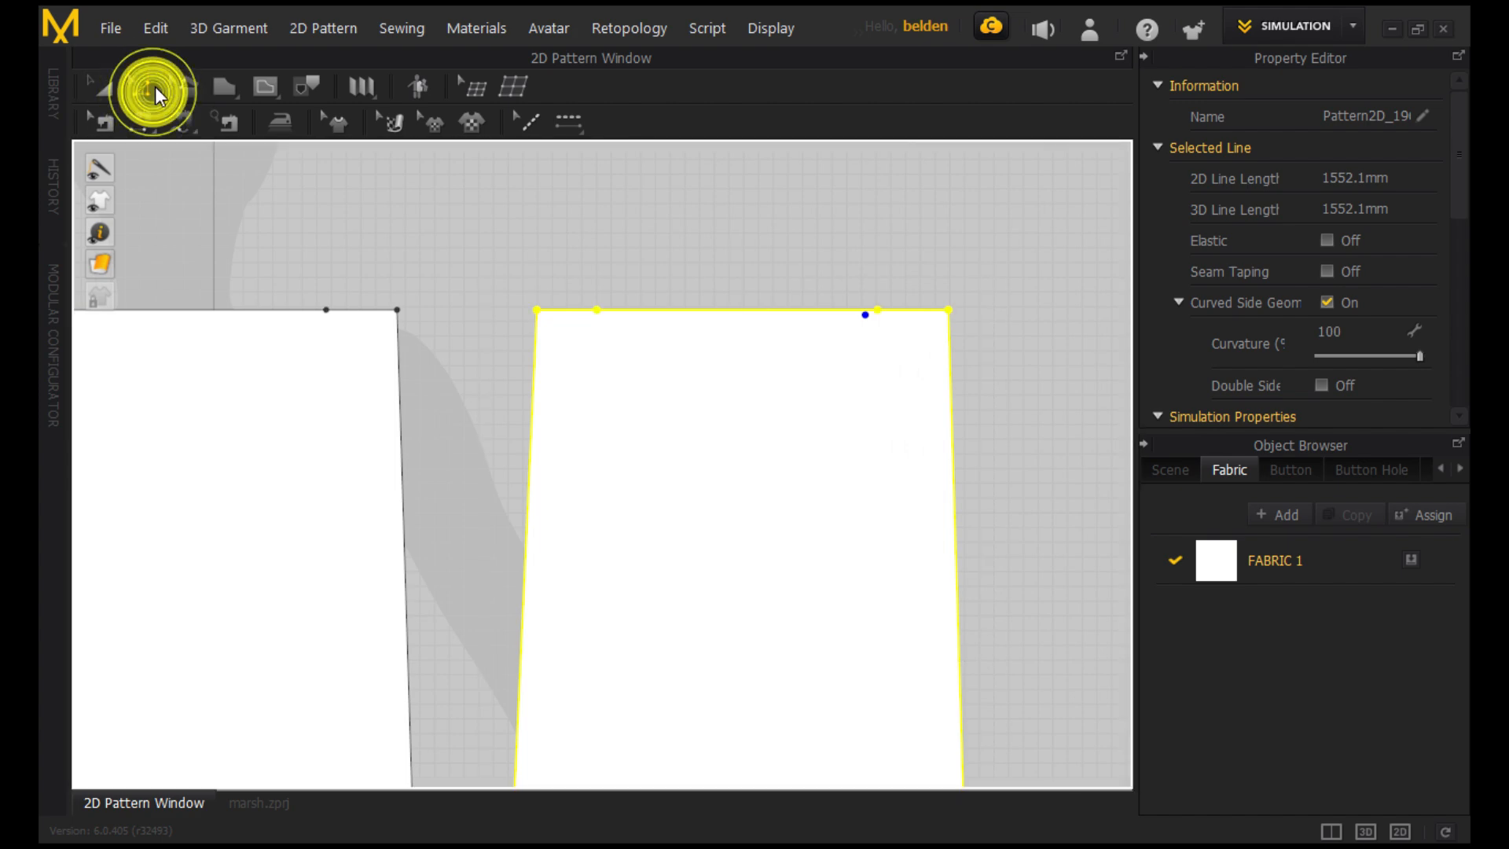
{"action": "right_click", "coordinate": [154, 88]}
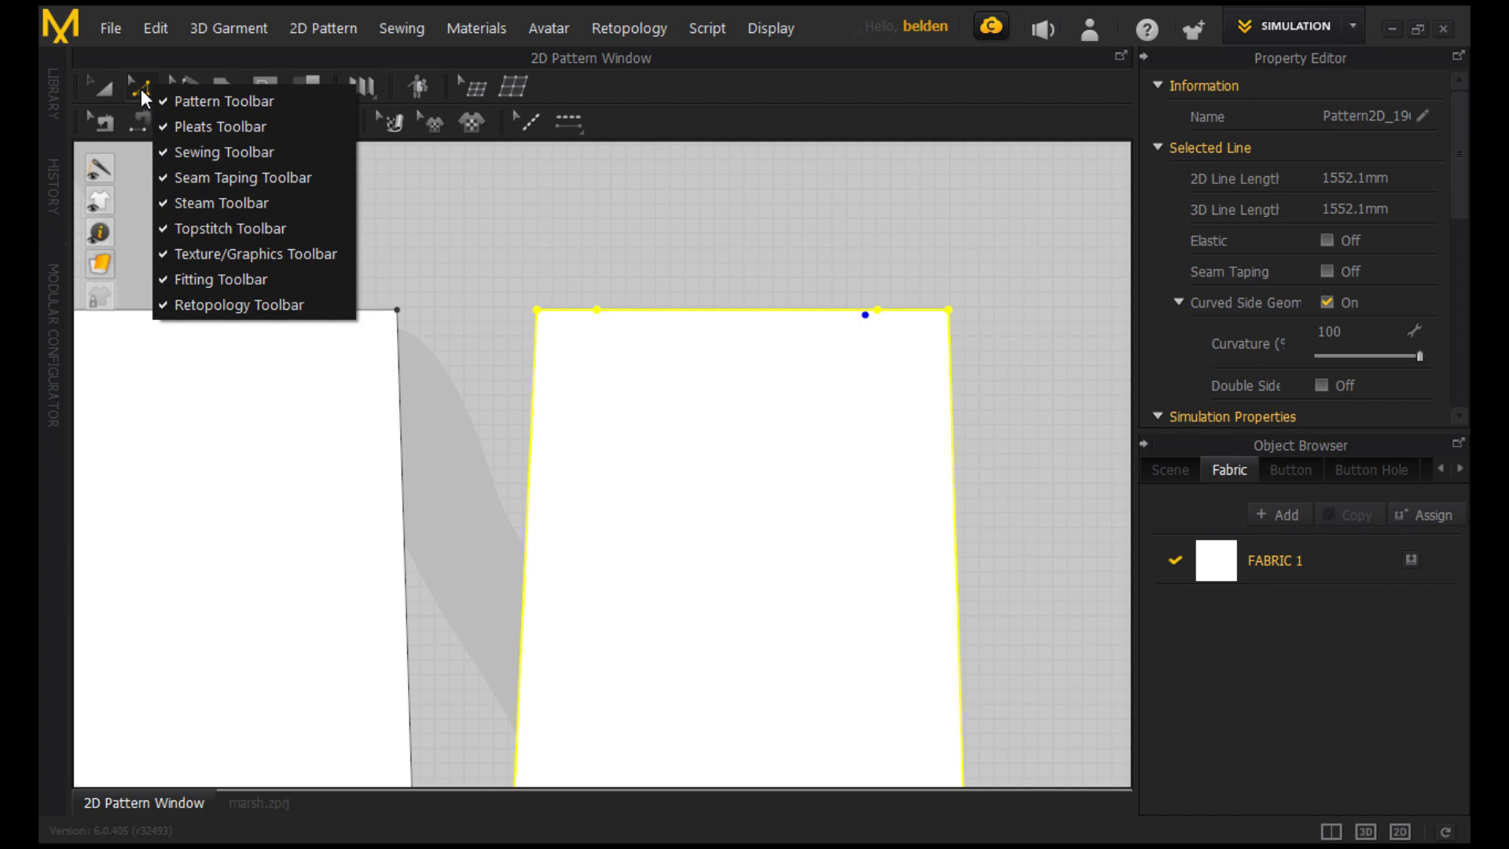
{"action": "left_click", "coordinate": [134, 82]}
{"action": "right_click", "coordinate": [134, 82]}
{"action": "left_click", "coordinate": [134, 82]}
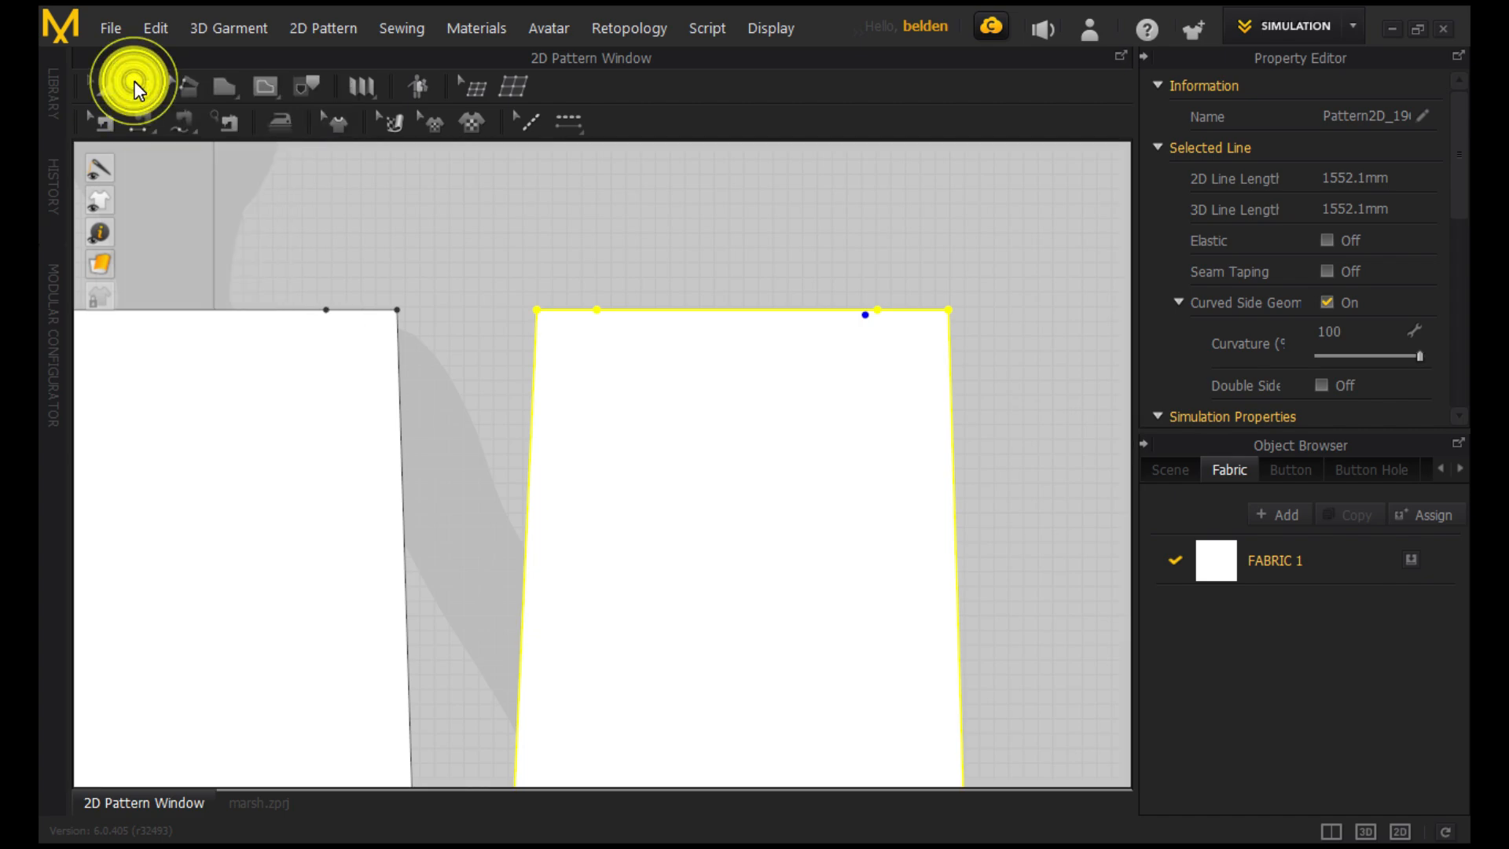
{"action": "right_click", "coordinate": [105, 93]}
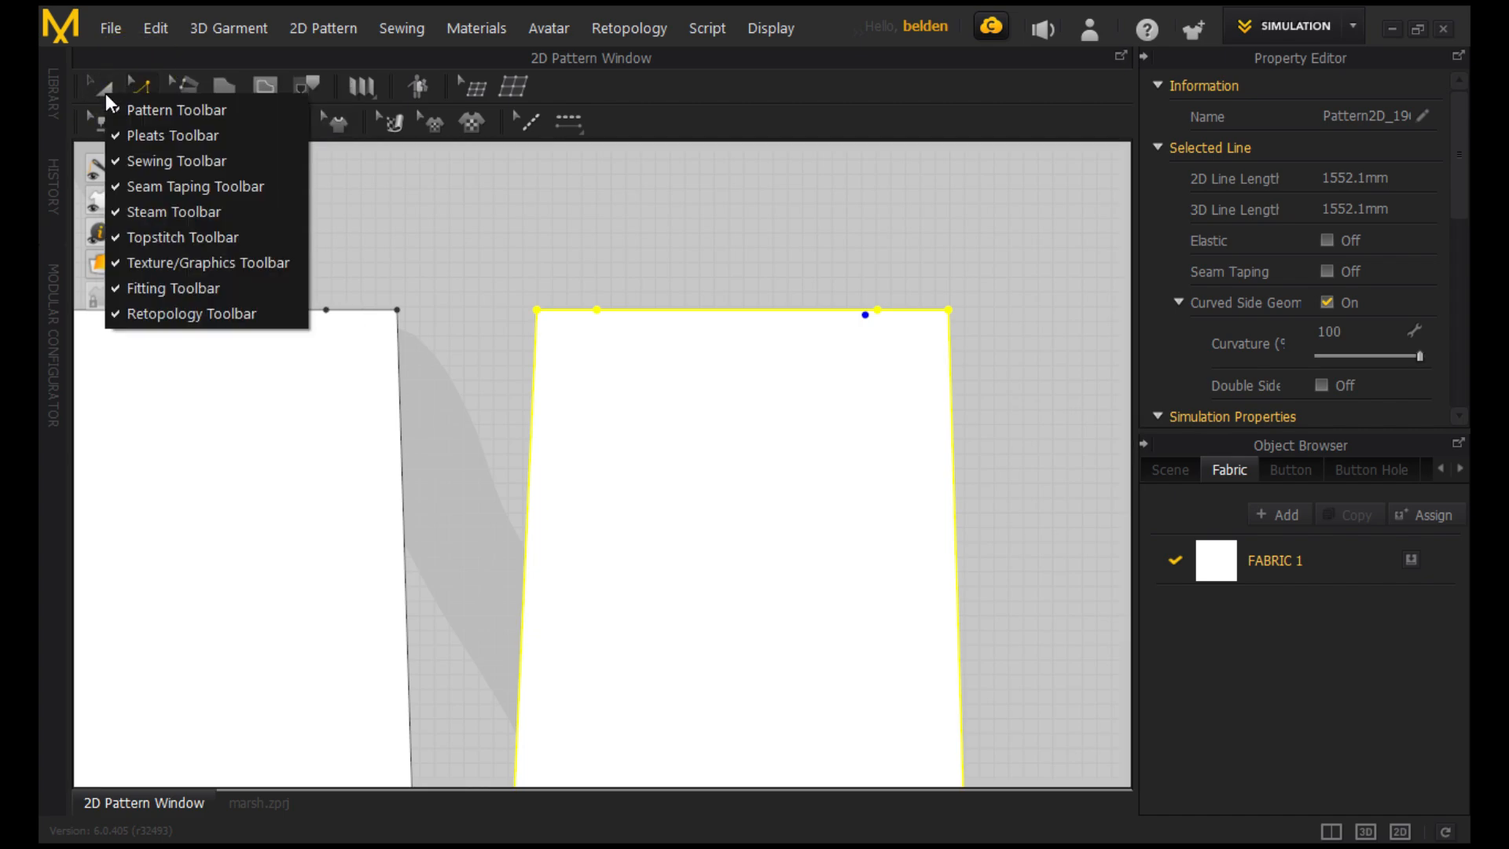
{"action": "left_click", "coordinate": [105, 92]}
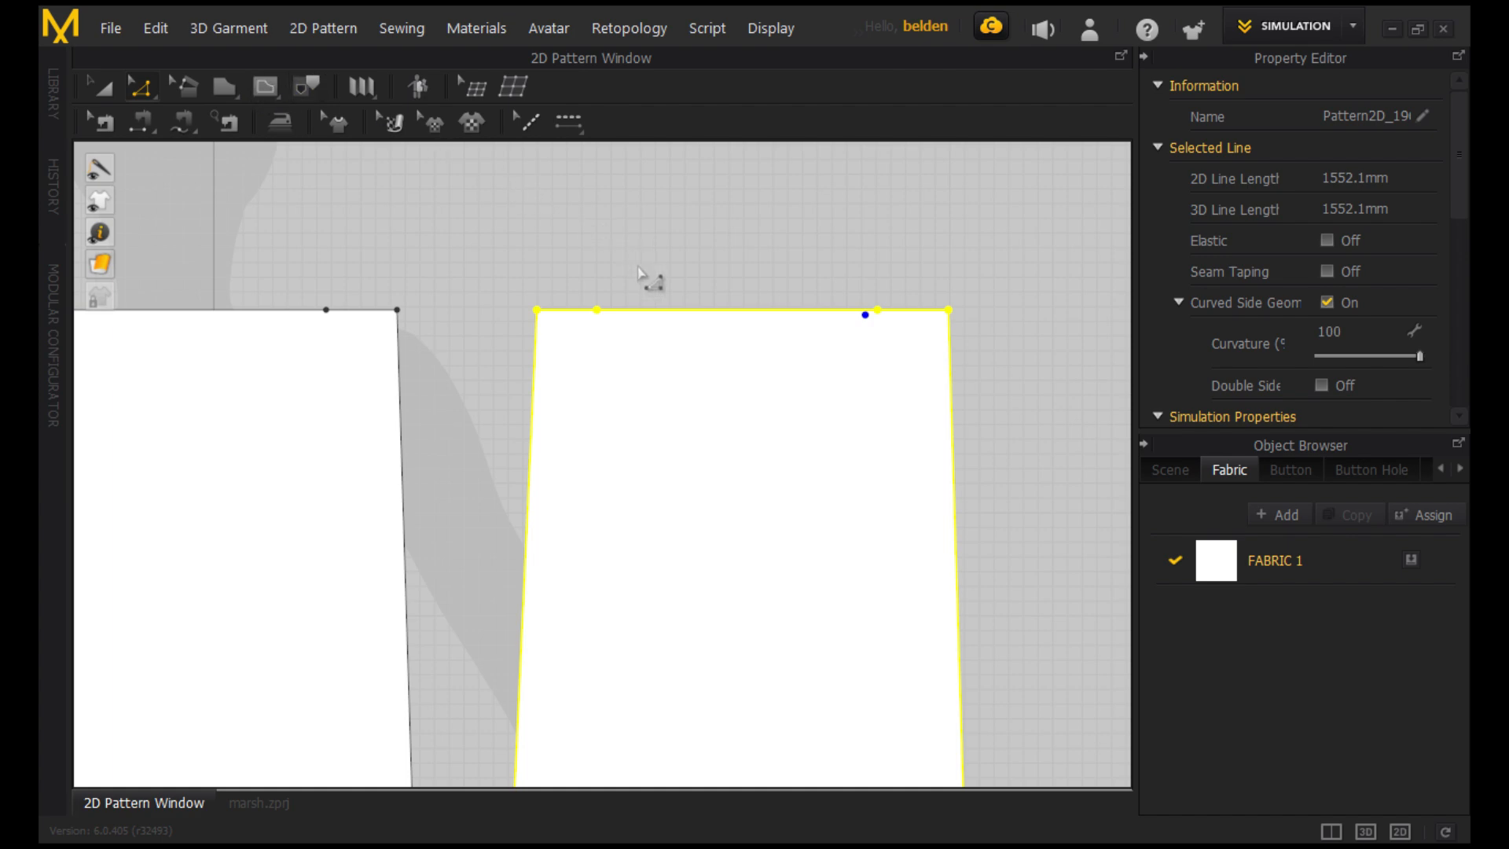
Curve the middle segment of the duplicated pattern's top edge downward into a neckline about 296 mm long.
{"action": "left_click", "coordinate": [744, 313]}
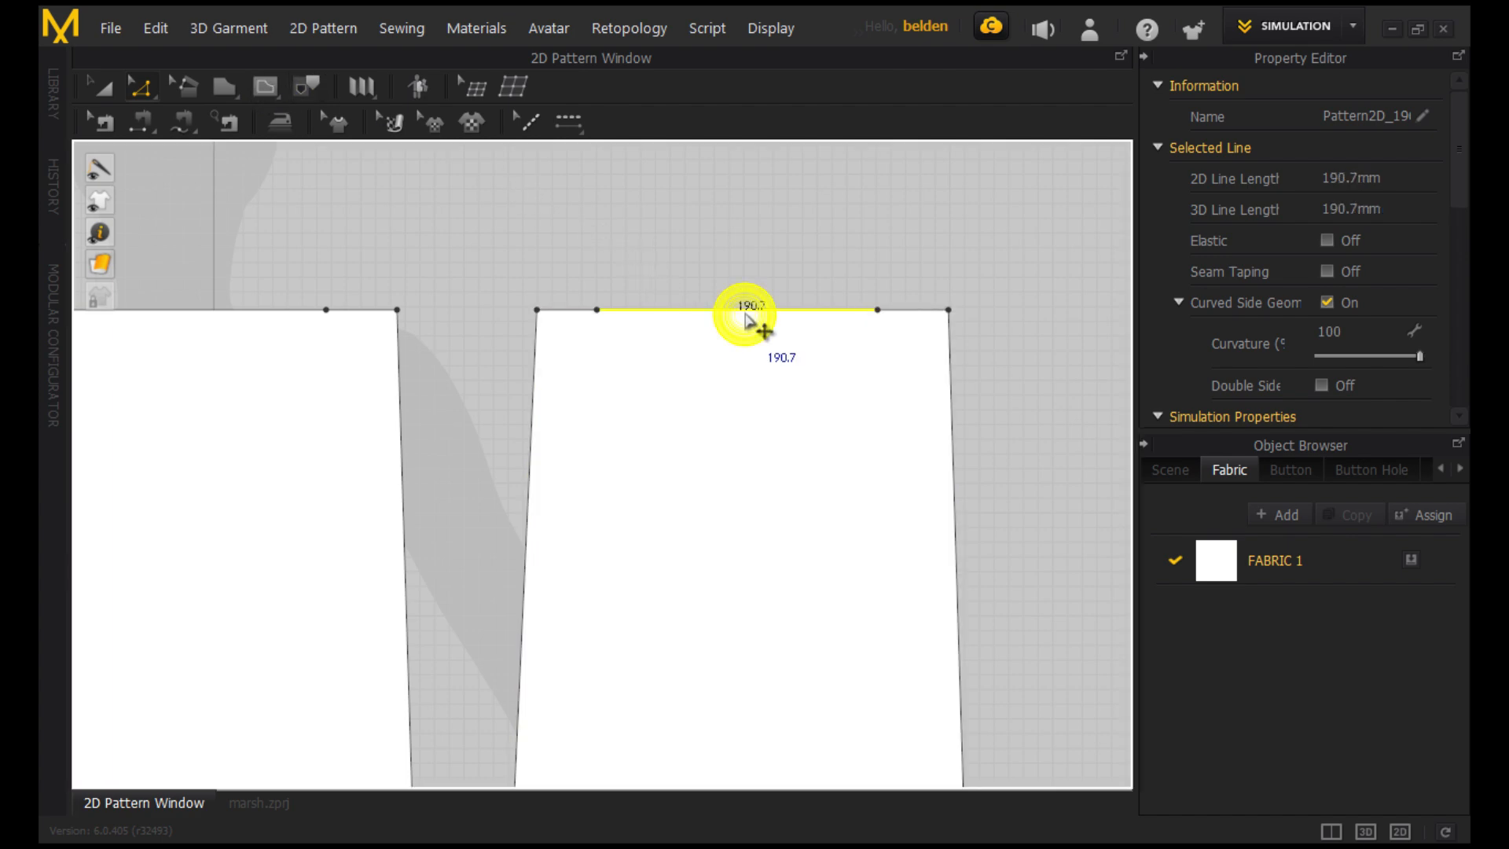
{"action": "left_click", "coordinate": [743, 311]}
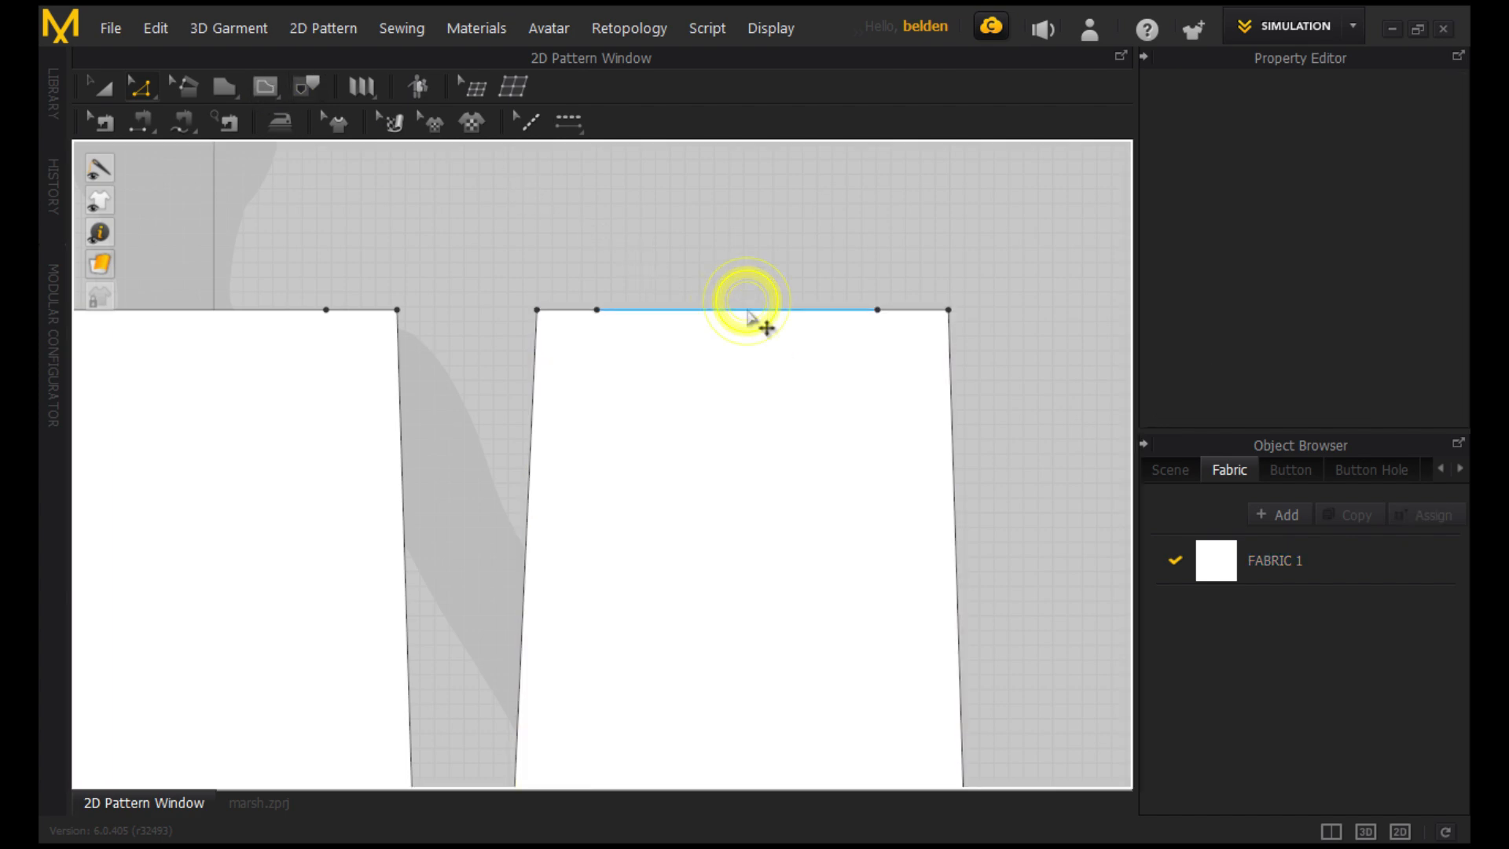
{"action": "mouse_move", "coordinate": [745, 311]}
{"action": "left_mouse_down"}
{"action": "mouse_move", "coordinate": [759, 355]}
{"action": "mouse_move", "coordinate": [734, 331]}
{"action": "mouse_move", "coordinate": [774, 317]}
{"action": "mouse_move", "coordinate": [733, 296]}
{"action": "left_mouse_up"}
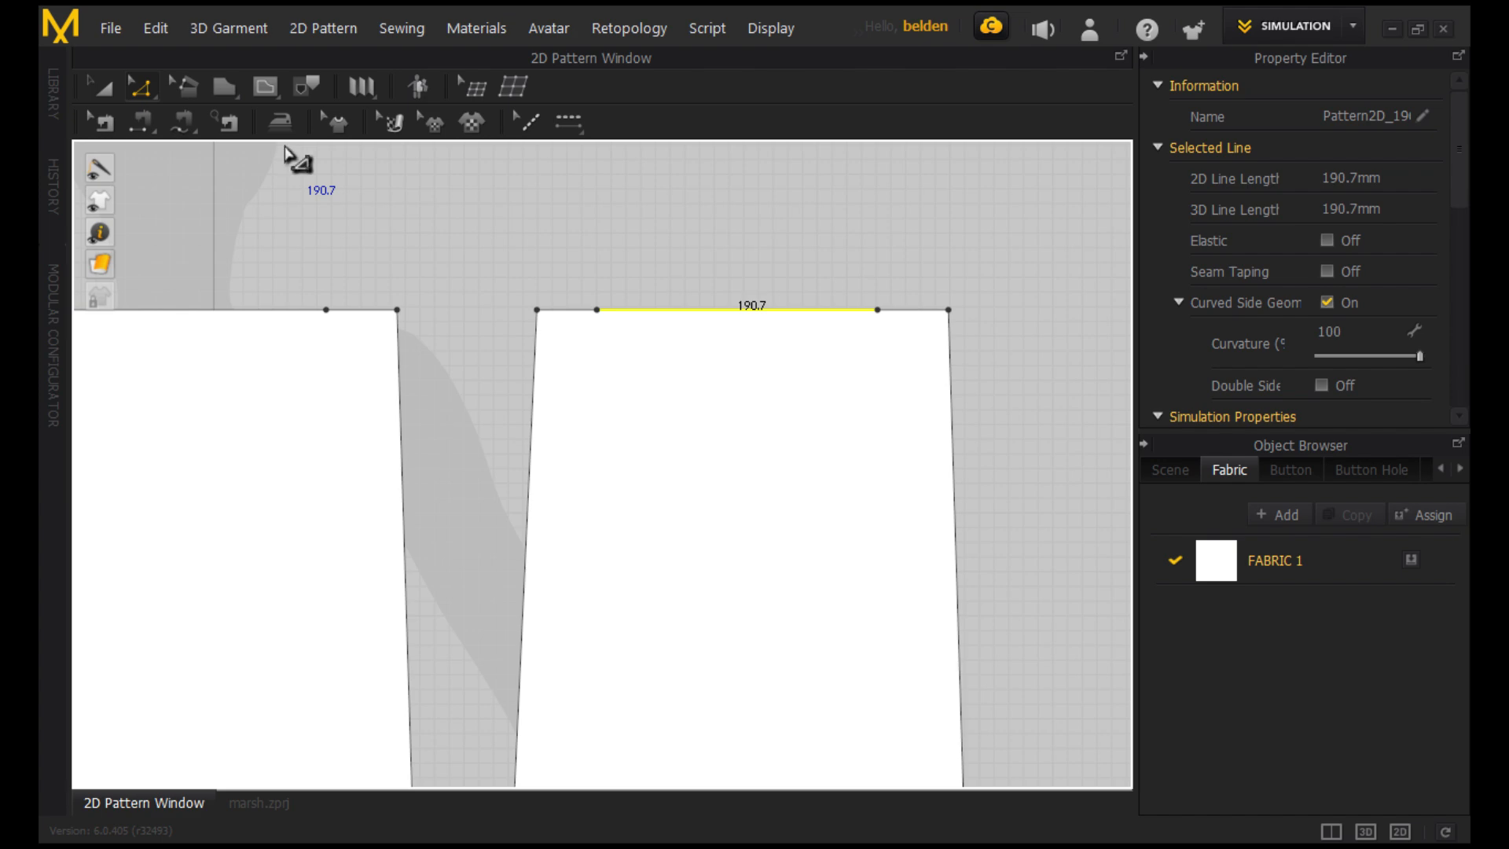
{"action": "left_click_drag", "start_coordinate": [715, 450], "coordinate": [707, 437]}
{"action": "scroll", "coordinate": [547, 397], "scroll_direction": "down", "scroll_amount": 5}
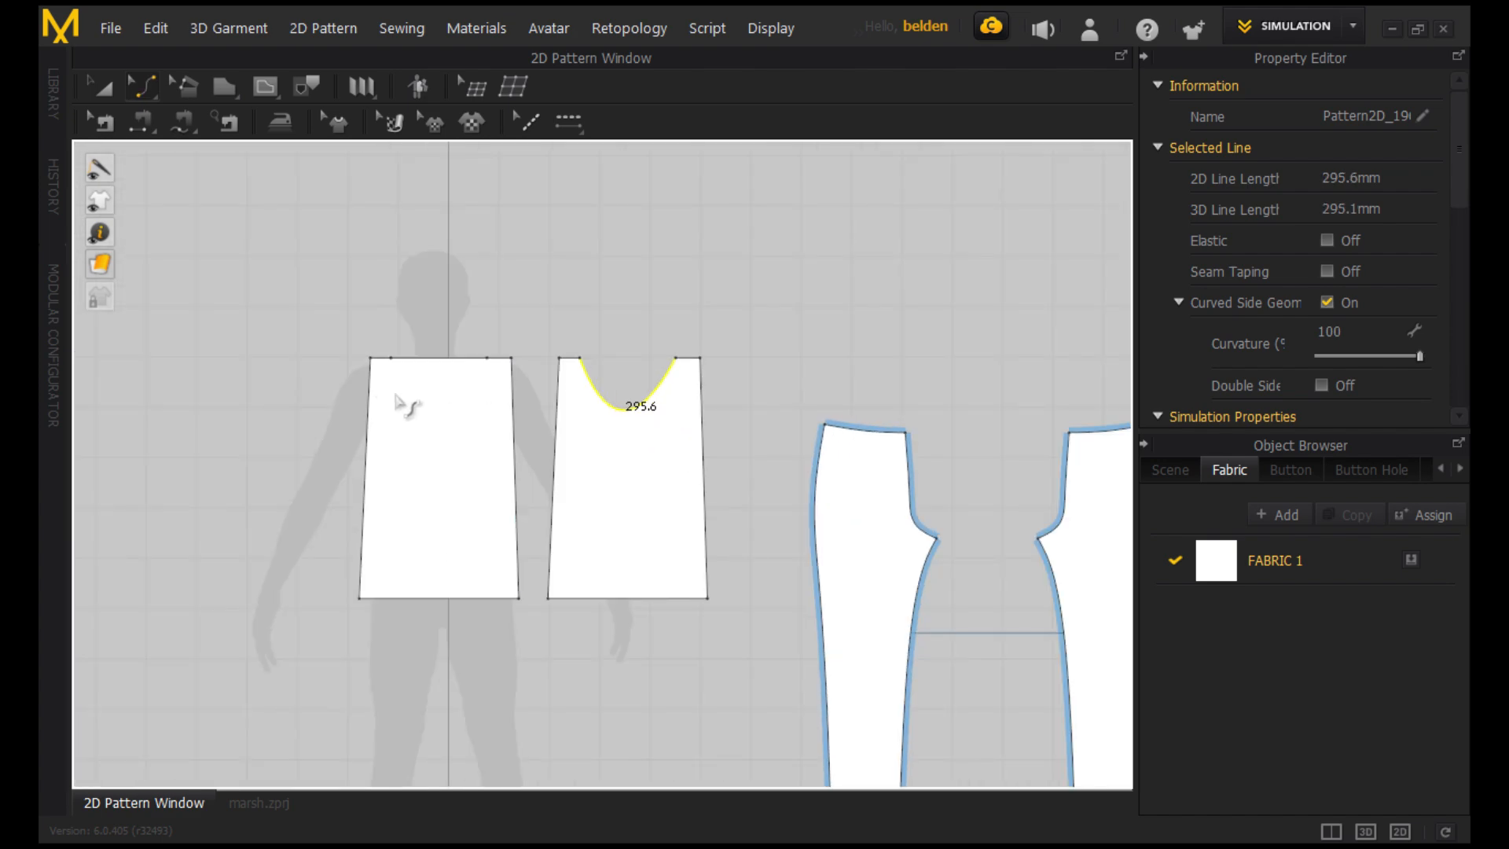
Curve the middle top segment of the original torso pattern downward into a neckline about 315 mm long.
{"action": "scroll", "coordinate": [423, 369], "scroll_direction": "up", "scroll_amount": 3}
{"action": "scroll", "coordinate": [423, 370], "scroll_direction": "up", "scroll_amount": 2}
{"action": "left_click_drag", "start_coordinate": [474, 346], "coordinate": [482, 462]}
{"action": "scroll", "coordinate": [534, 391], "scroll_direction": "down", "scroll_amount": 3}
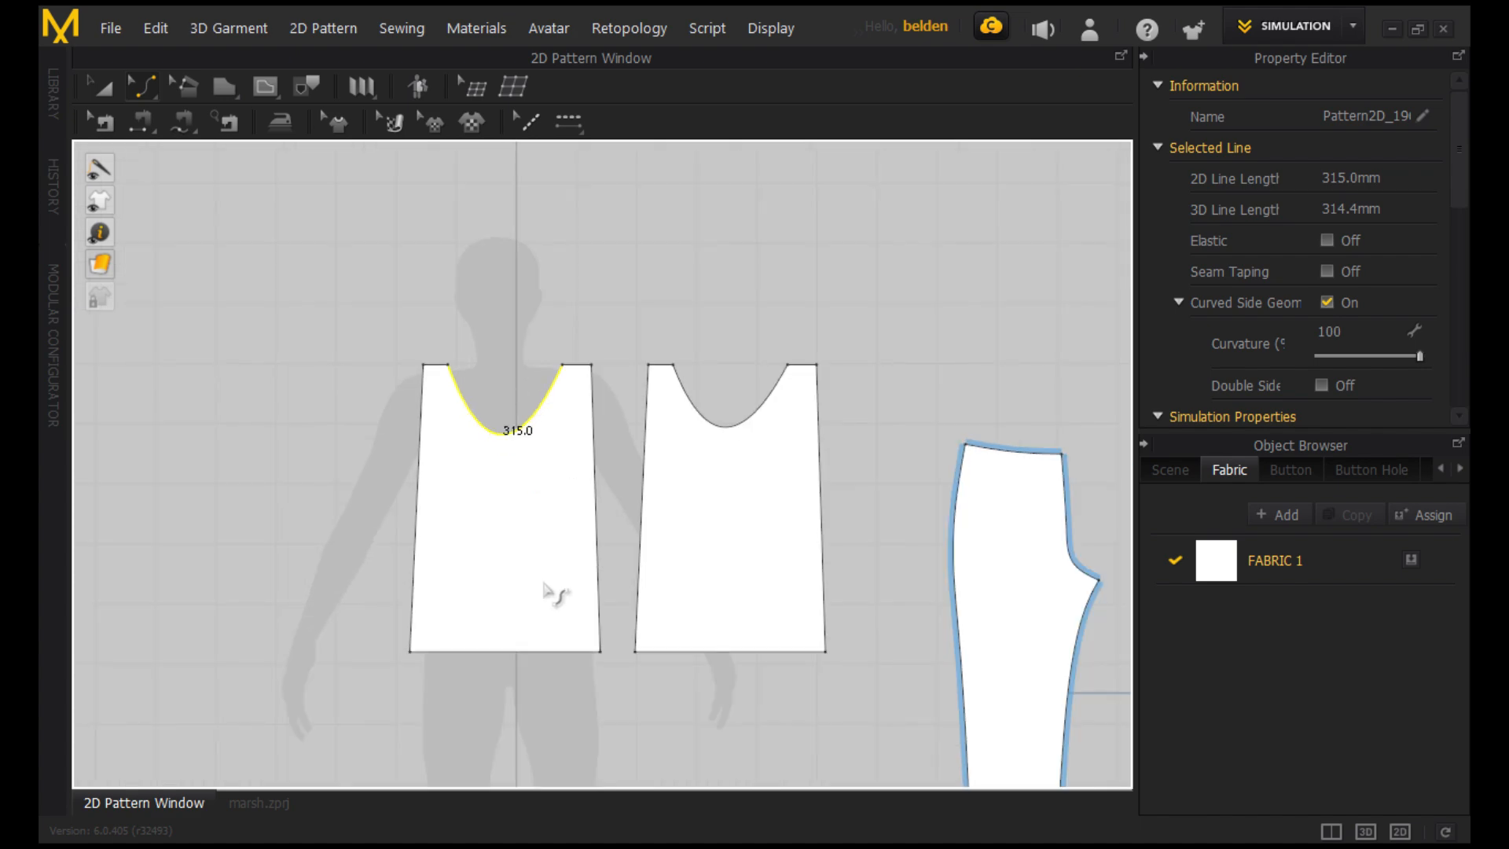
Sew the front and back panels together in 3D along both short shoulder edges.
{"action": "left_click", "coordinate": [245, 802]}
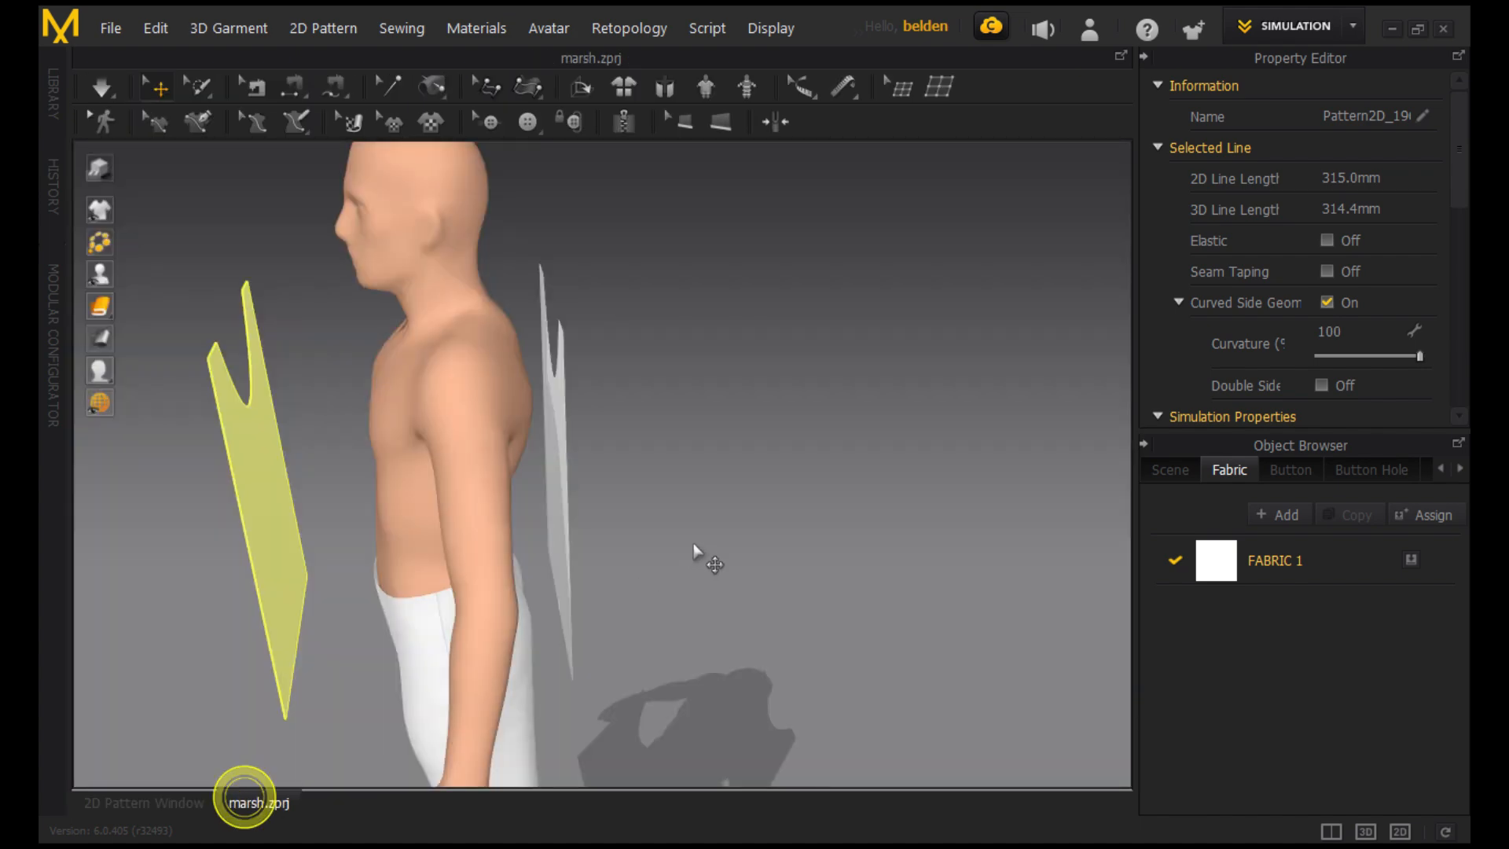
{"action": "right_click_drag", "start_coordinate": [729, 516], "coordinate": [694, 511]}
{"action": "left_click", "coordinate": [721, 228]}
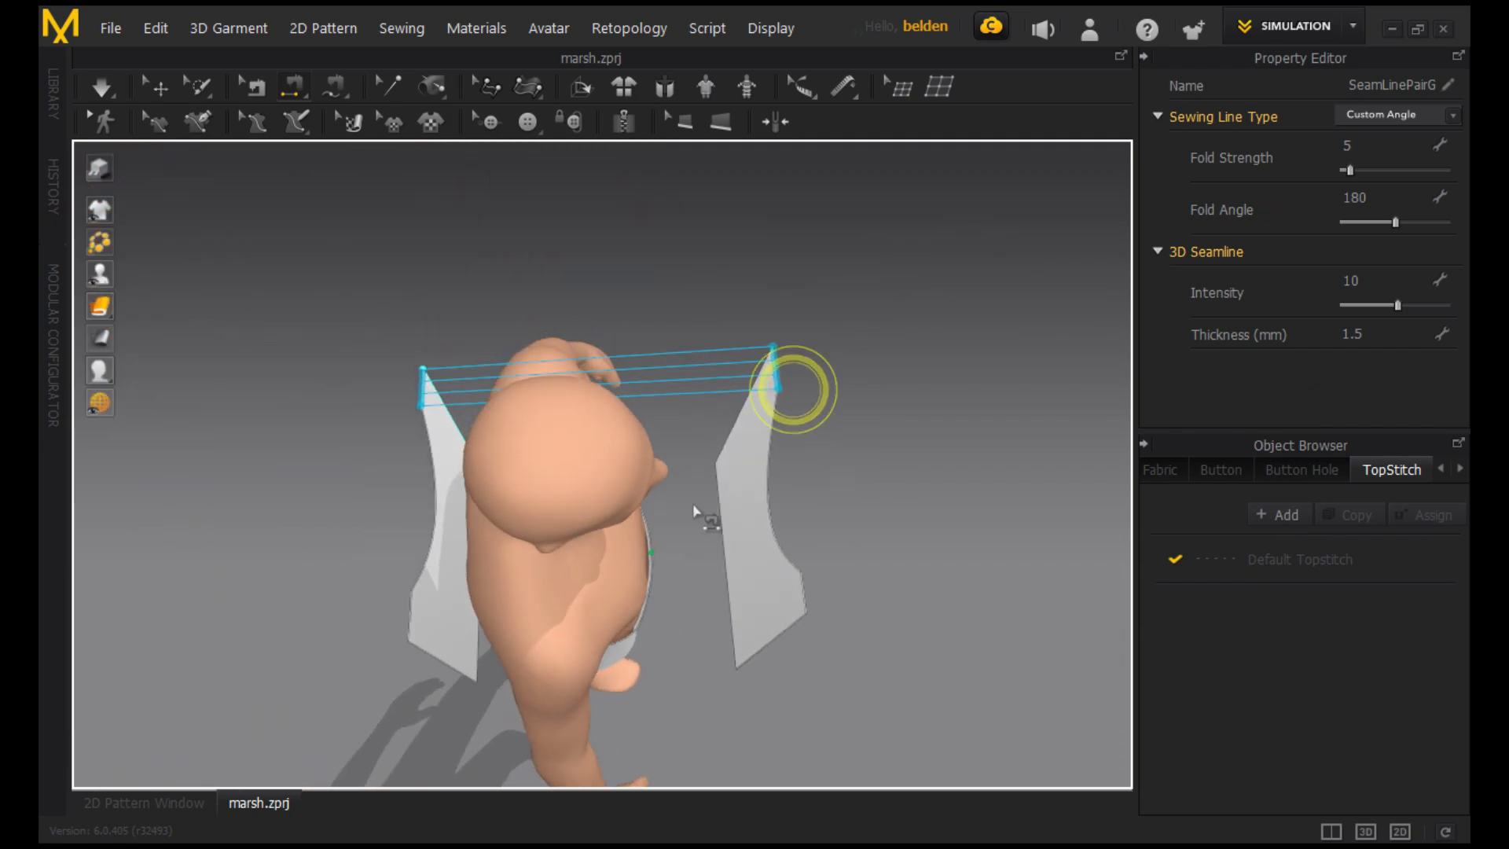
{"action": "left_click", "coordinate": [404, 617]}
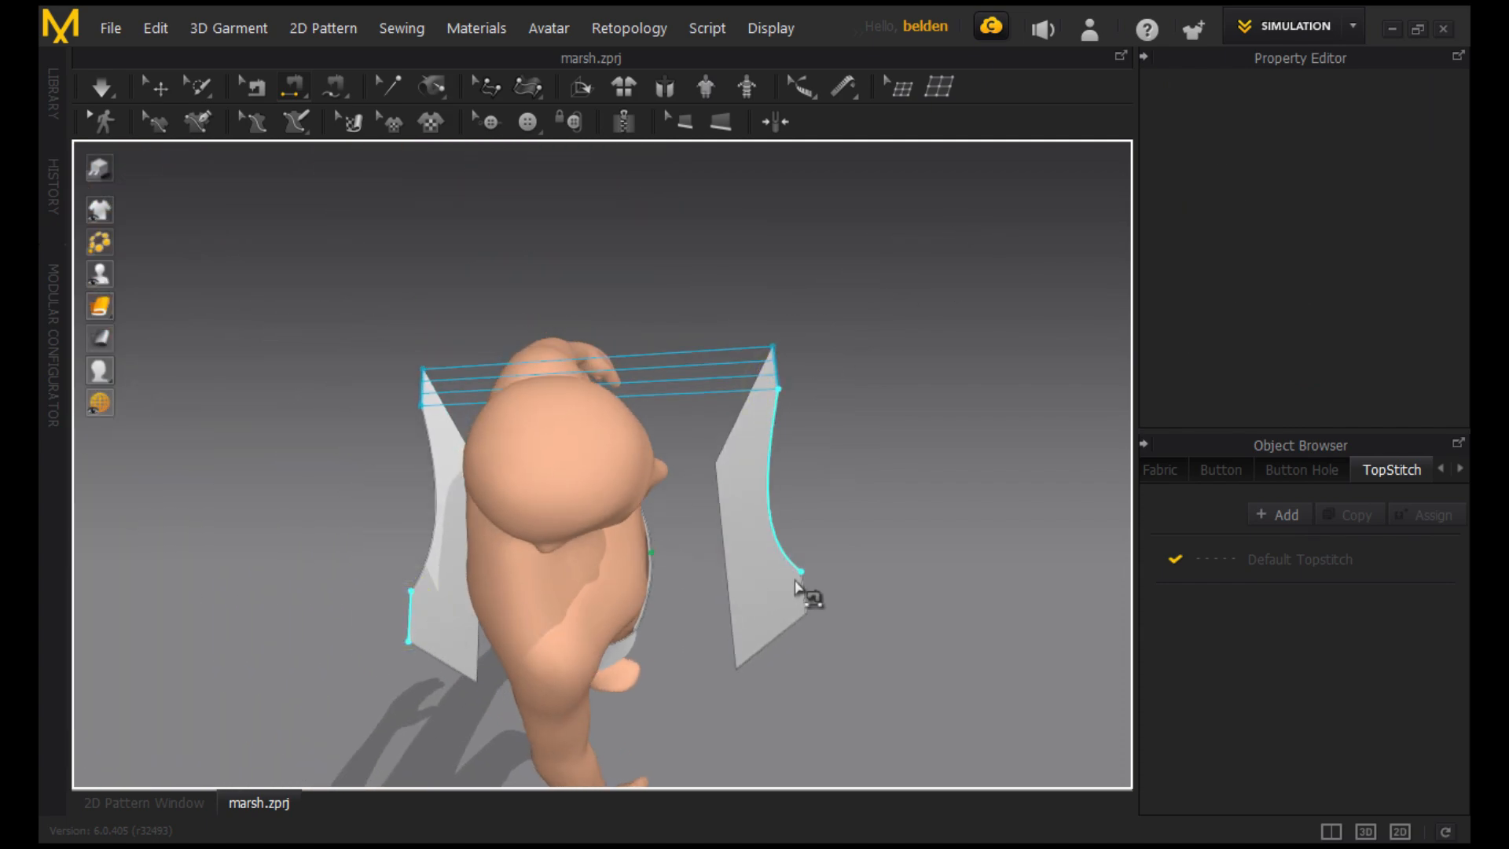
{"action": "left_click", "coordinate": [806, 590]}
{"action": "right_click_drag", "start_coordinate": [804, 586], "coordinate": [790, 430]}
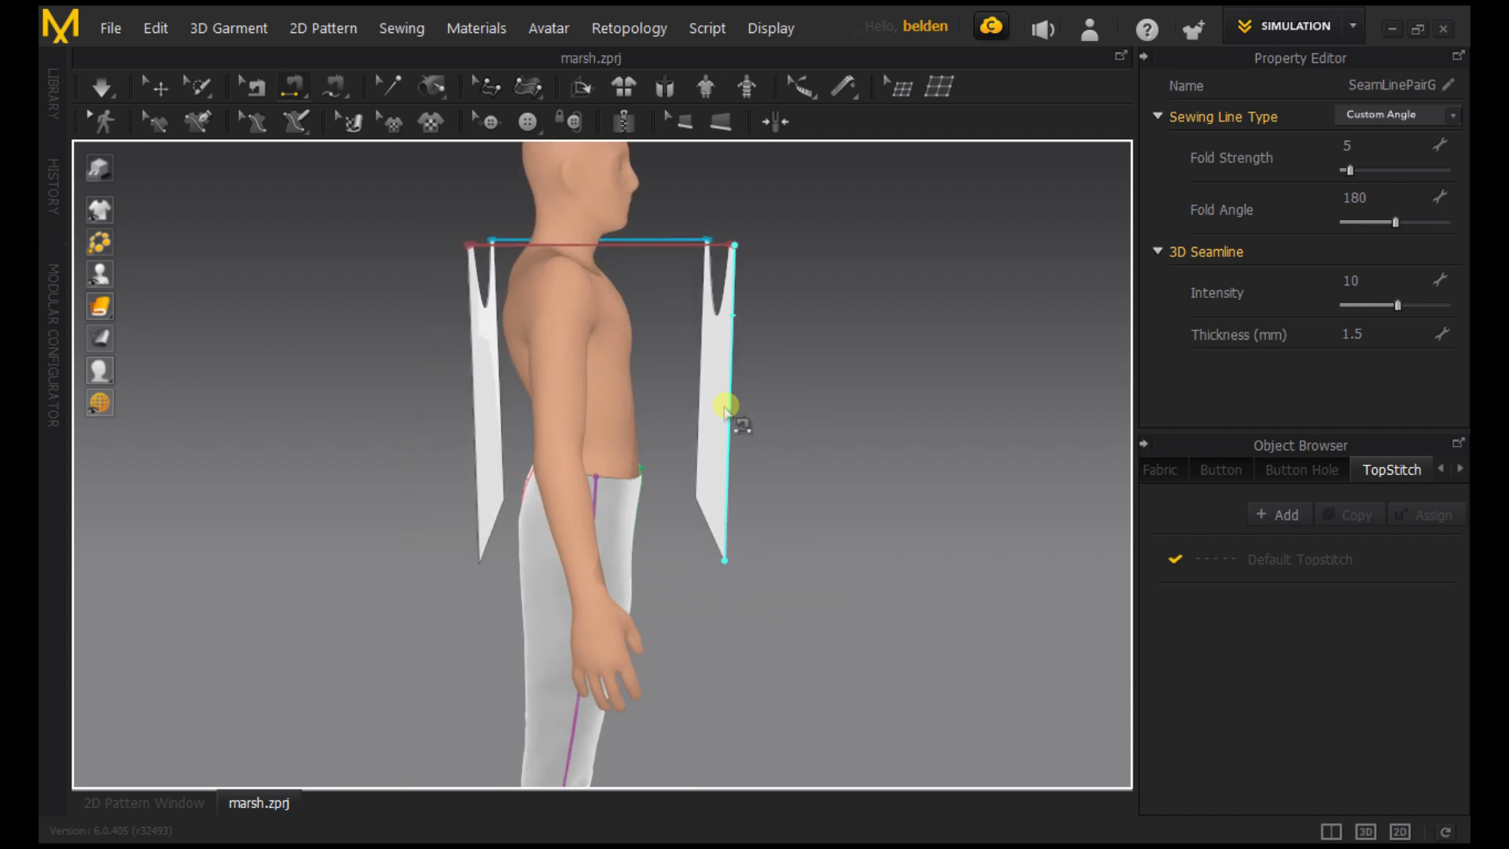
Sew the front and back panels' side edges together from below the armhole to the hem on the avatar's right side.
{"action": "left_click", "coordinate": [470, 430]}
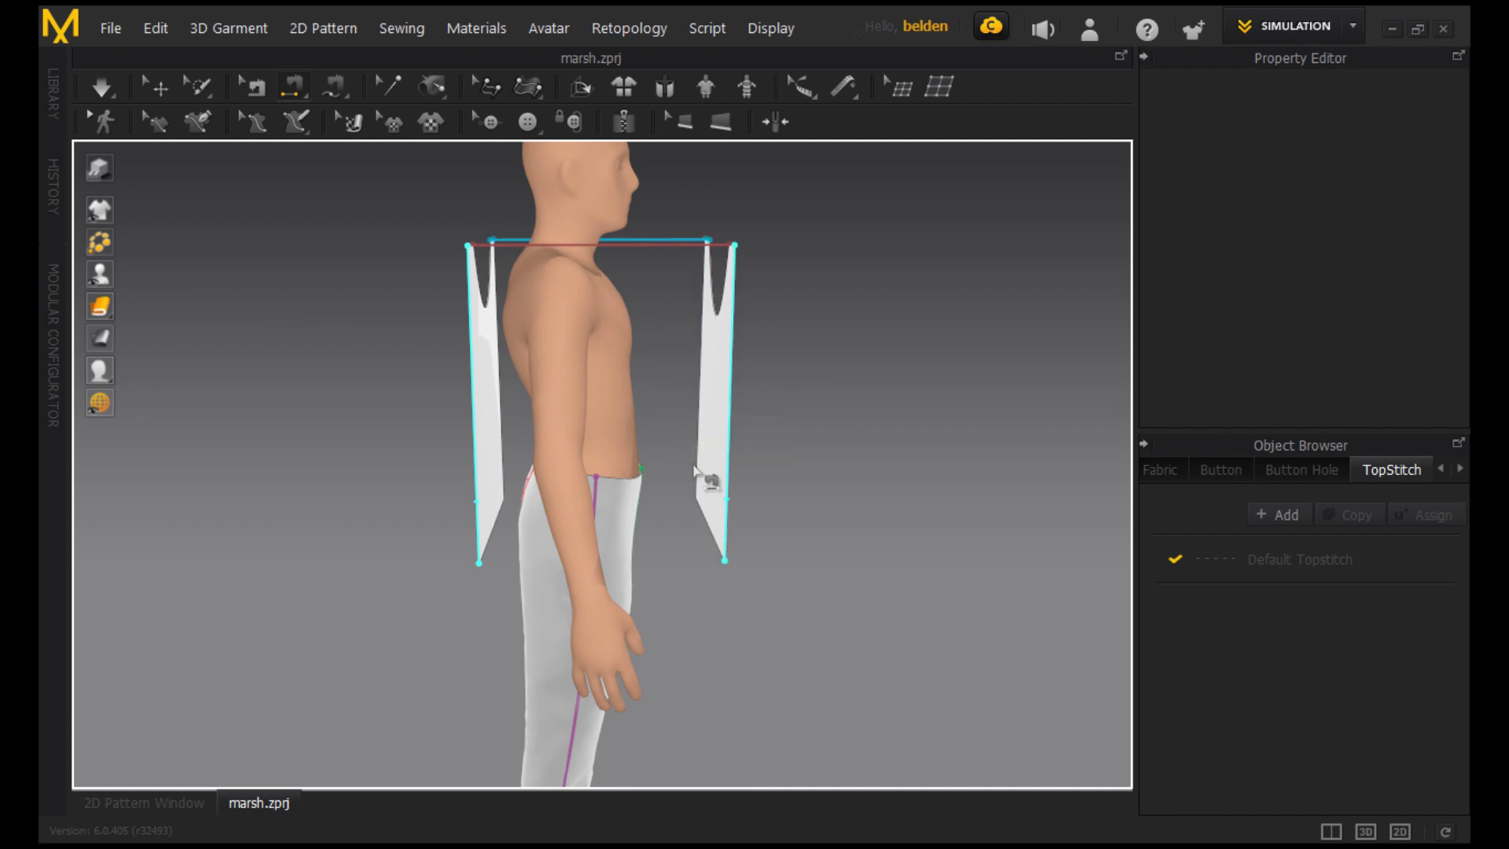
{"action": "right_click_drag", "start_coordinate": [653, 463], "coordinate": [724, 476]}
{"action": "middle_click_drag", "start_coordinate": [723, 463], "coordinate": [707, 259]}
{"action": "scroll", "coordinate": [707, 260], "scroll_direction": "up", "scroll_amount": 1}
{"action": "middle_click_drag", "start_coordinate": [711, 347], "coordinate": [724, 491]}
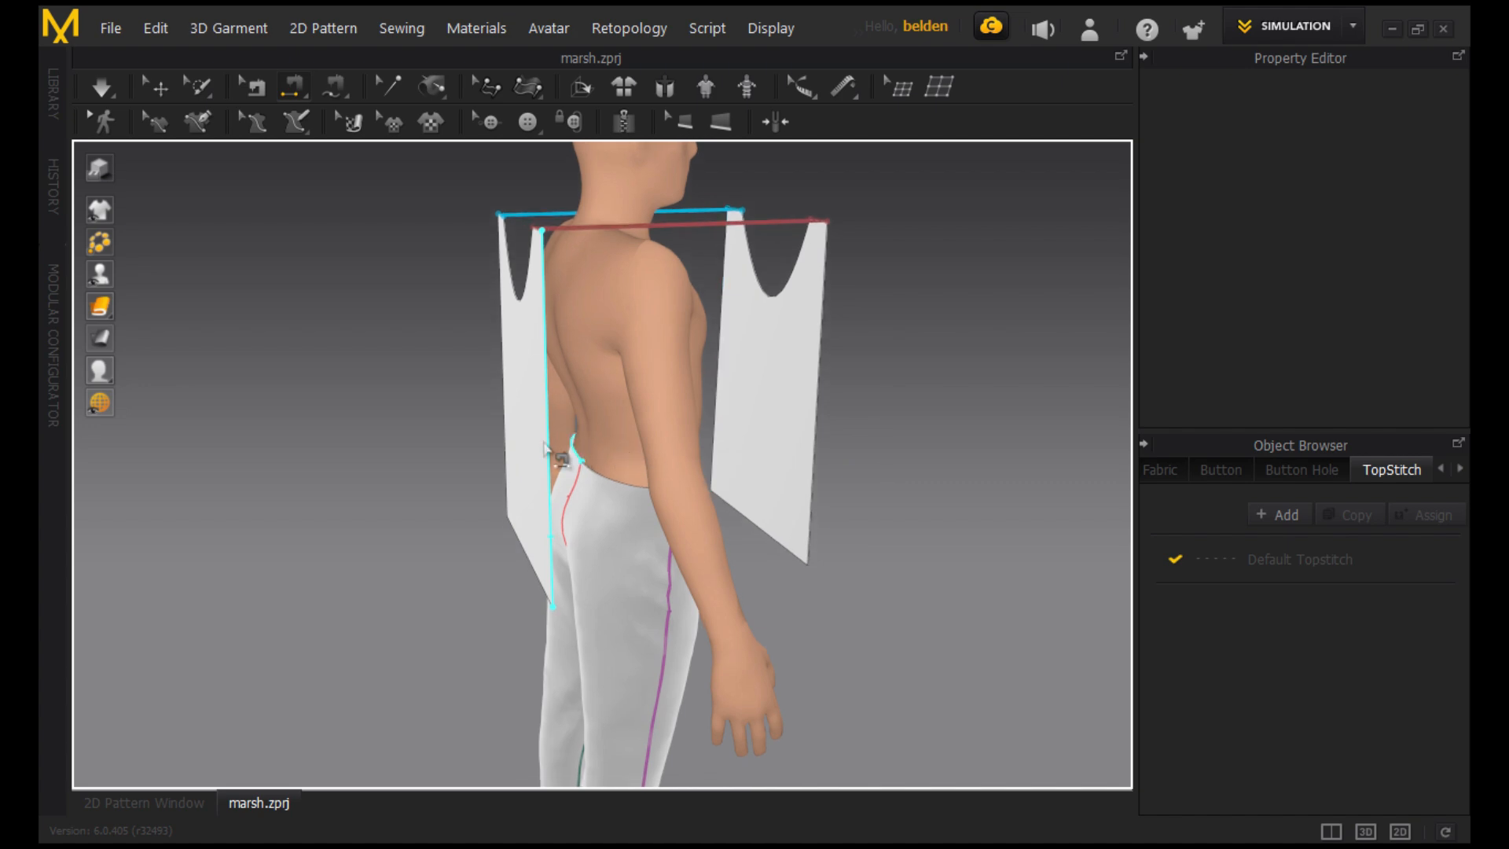
{"action": "middle_click_drag", "start_coordinate": [545, 448], "coordinate": [577, 507]}
{"action": "left_click", "coordinate": [578, 507]}
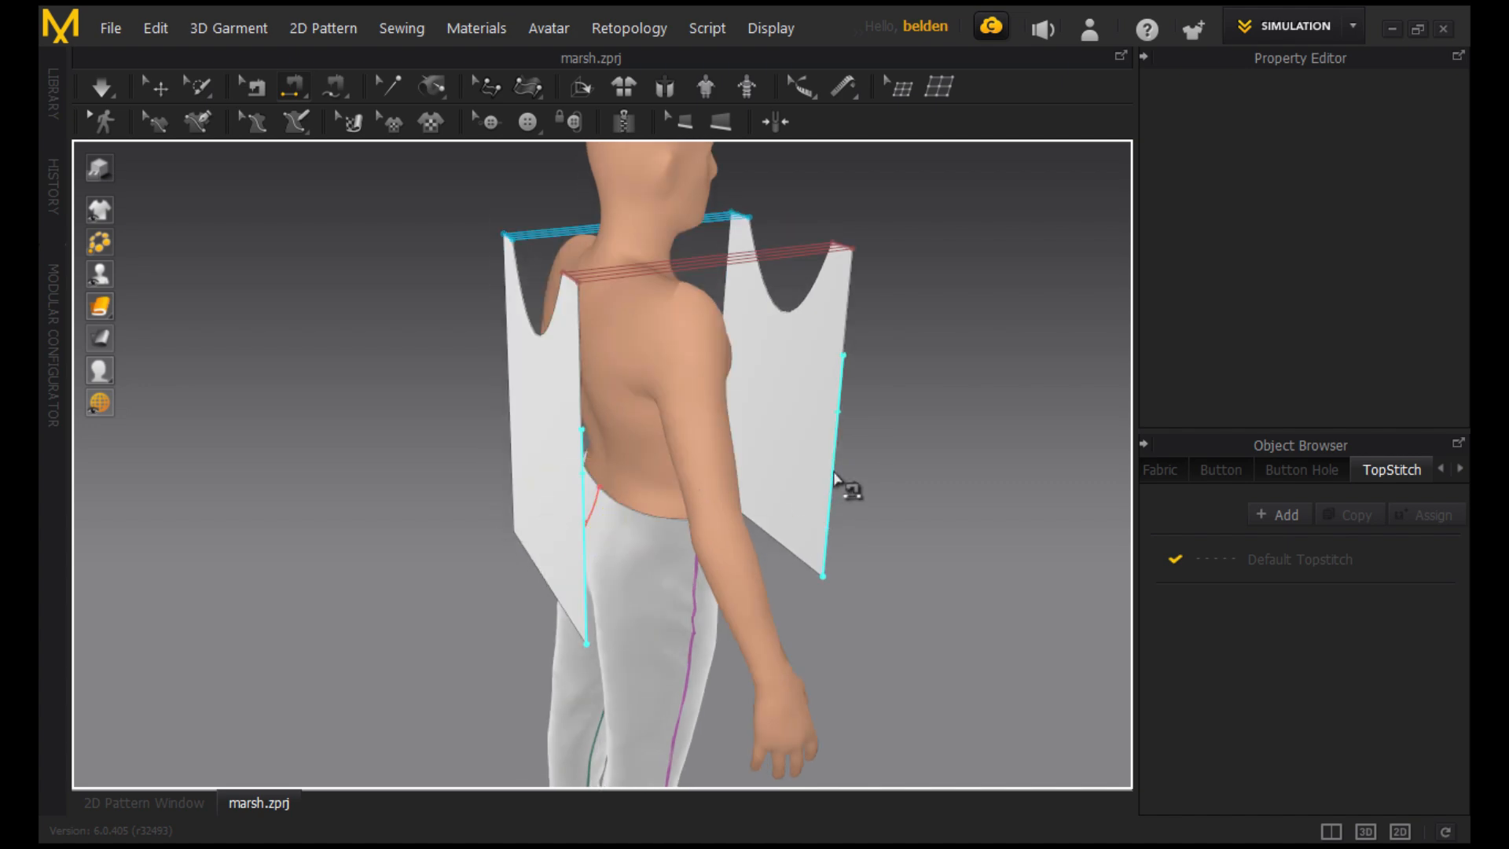
{"action": "left_click", "coordinate": [835, 479]}
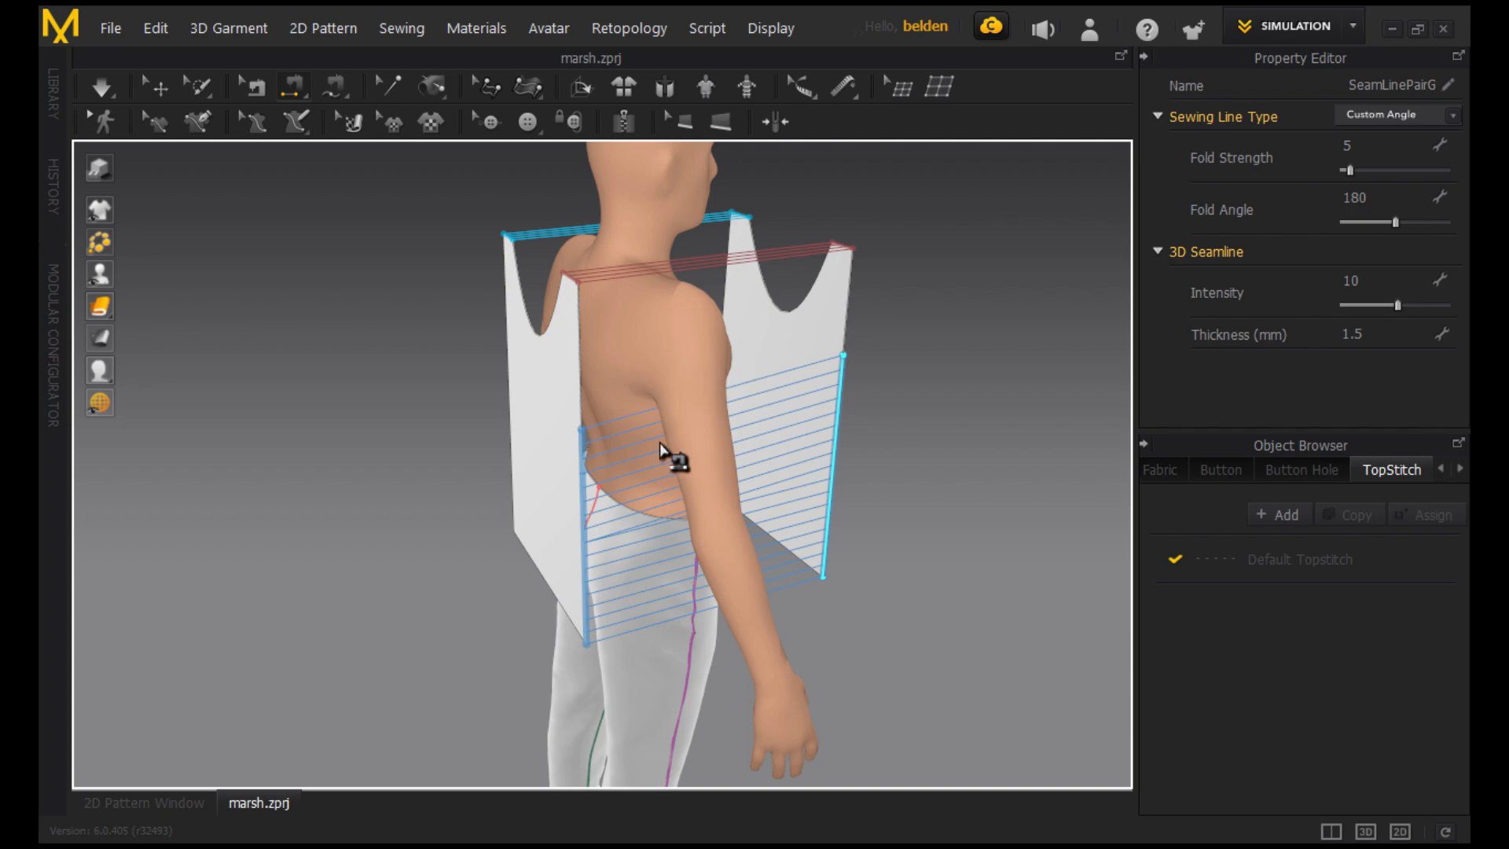
{"action": "right_click_drag", "start_coordinate": [515, 426], "coordinate": [435, 446]}
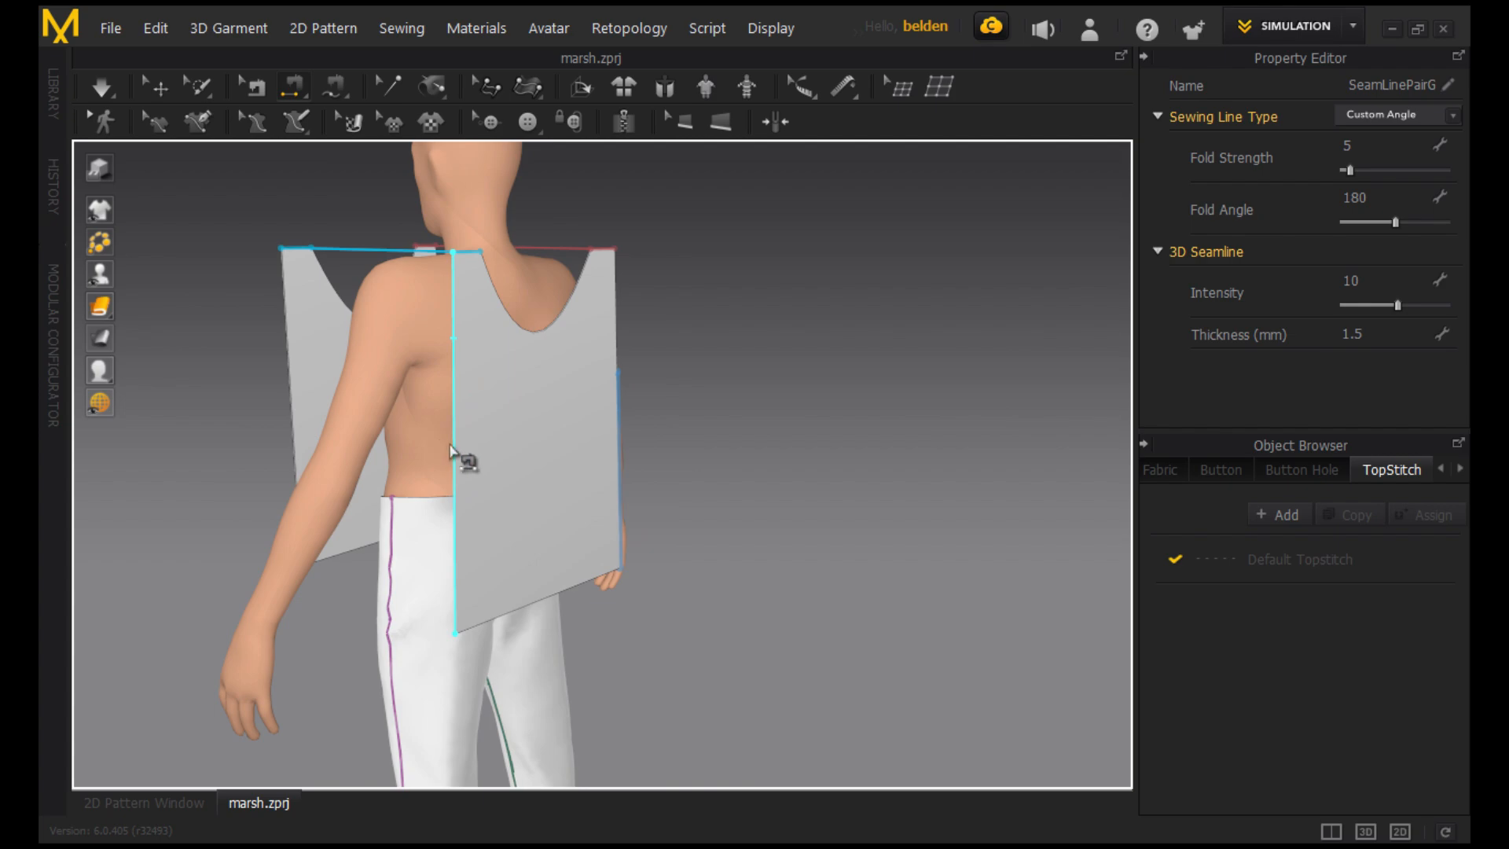
Simulate the sewn top on the avatar and try to pull both fallen shoulder straps up onto the shoulders.
{"action": "right_click_drag", "start_coordinate": [607, 440], "coordinate": [684, 401]}
{"action": "key", "text": "space"}
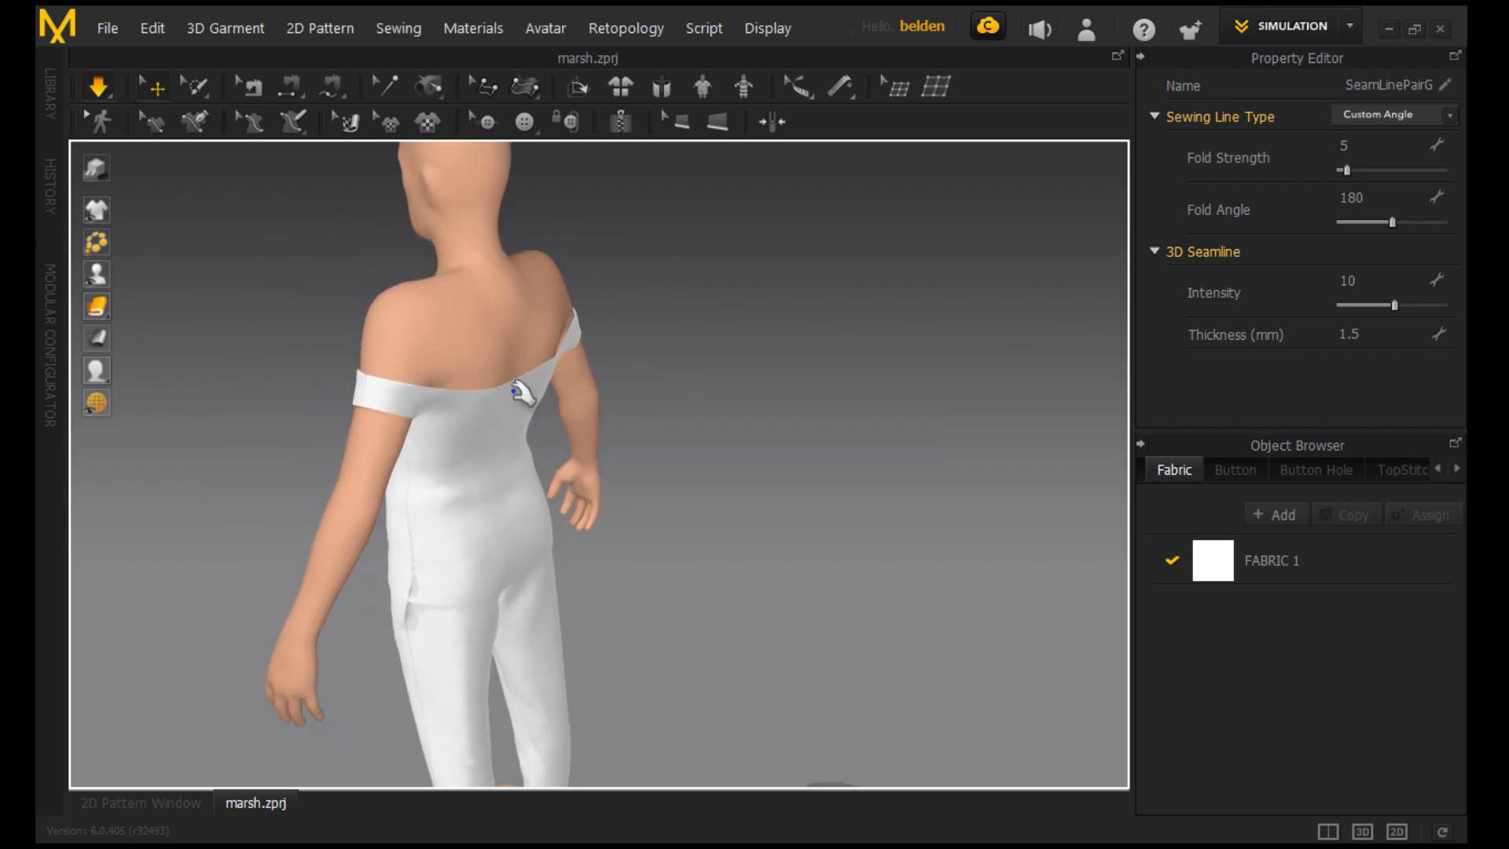
{"action": "right_click_drag", "start_coordinate": [515, 391], "coordinate": [866, 388]}
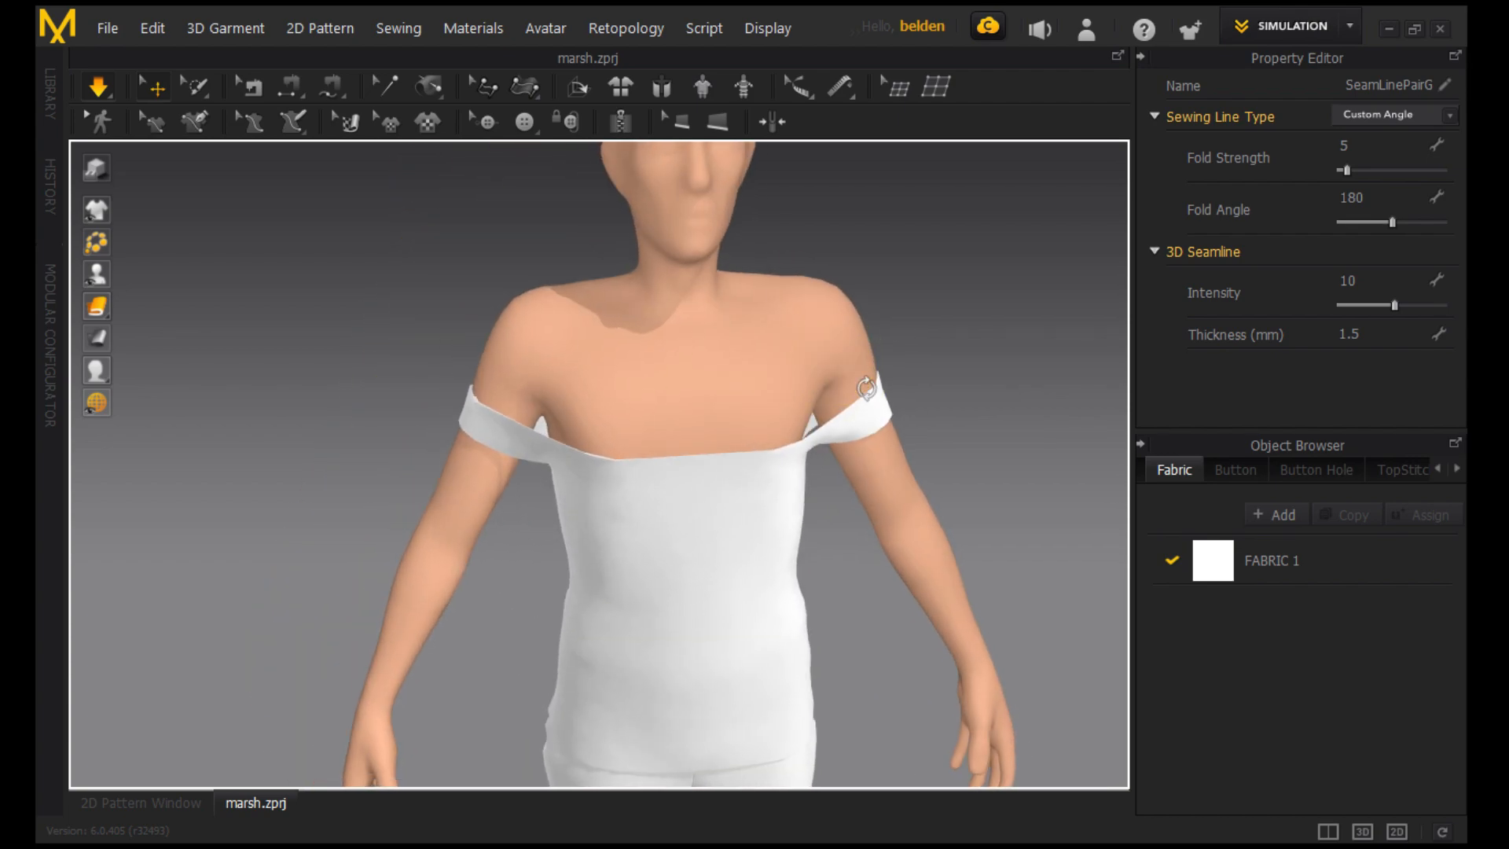
{"action": "left_click_drag", "start_coordinate": [886, 399], "coordinate": [751, 306]}
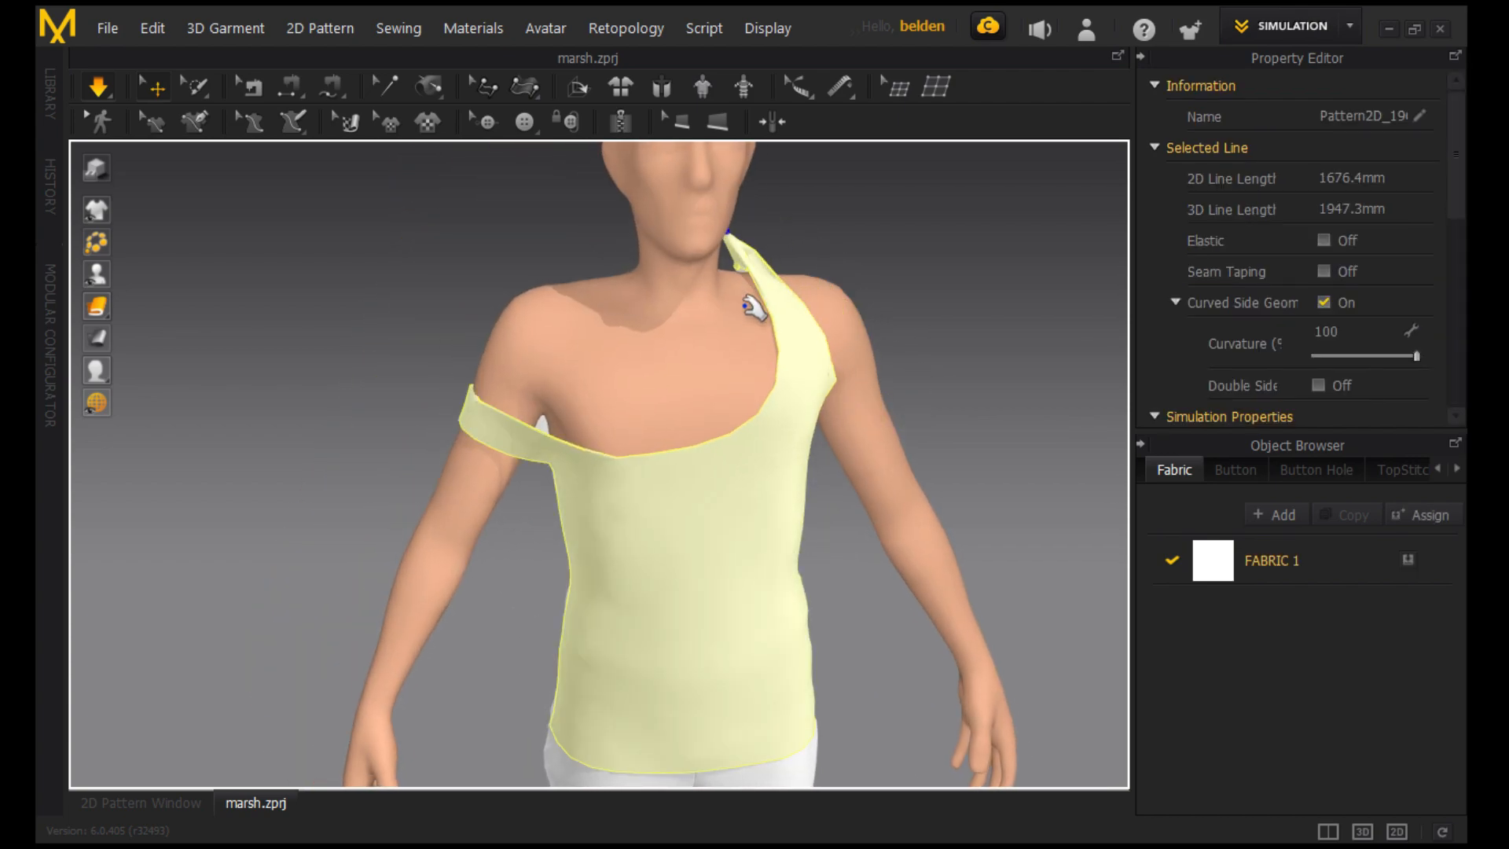
{"action": "left_click_drag", "start_coordinate": [456, 405], "coordinate": [646, 310]}
With the simulation stopped, raise the draped back panel above the shoulders and move it backward away from the avatar.
{"action": "key", "text": "j"}
{"action": "right_click_drag", "start_coordinate": [572, 464], "coordinate": [389, 440]}
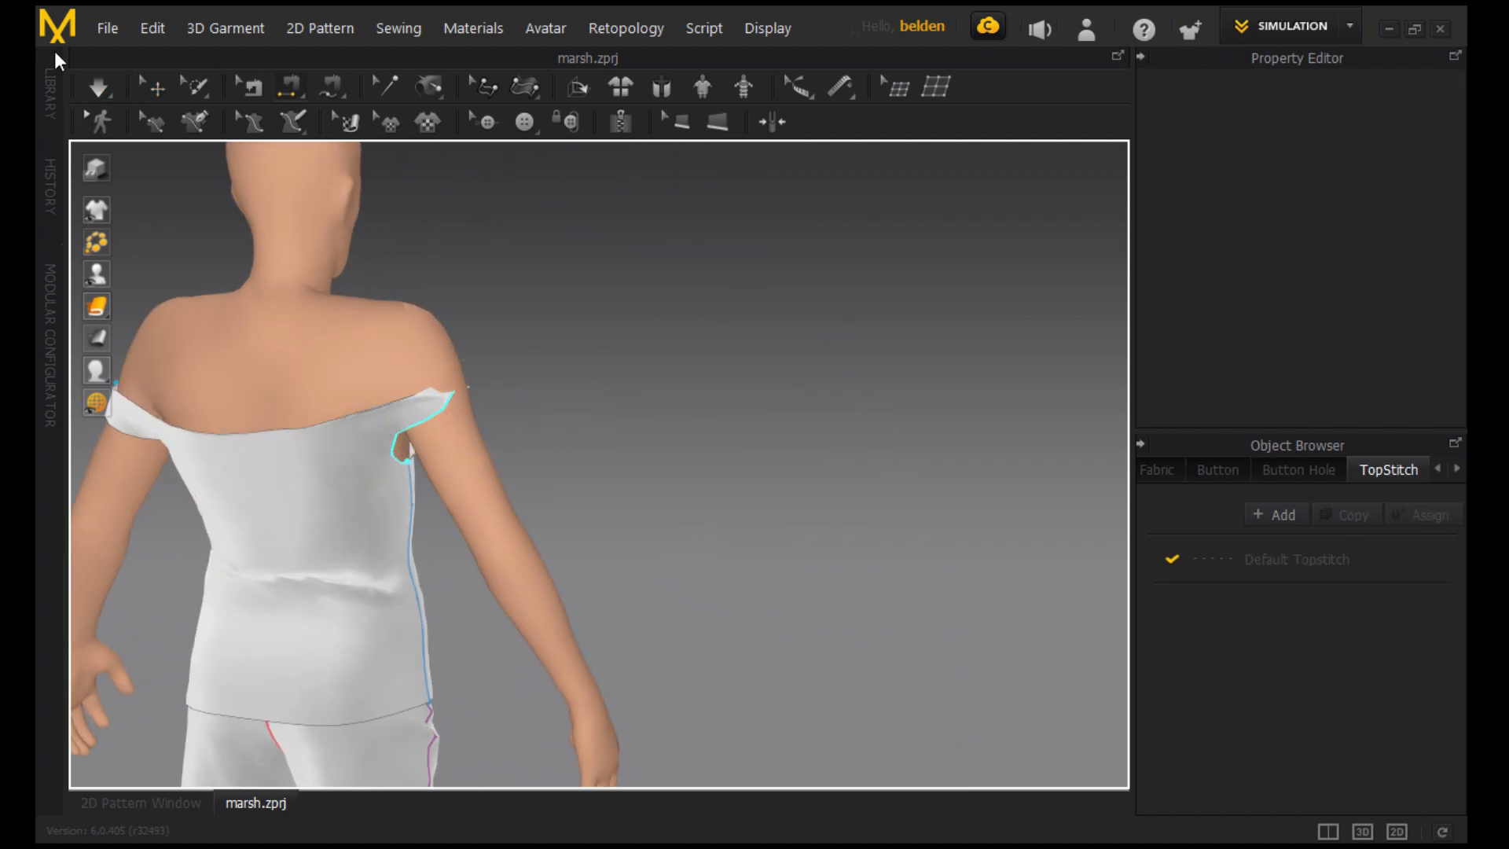
{"action": "left_click", "coordinate": [154, 94]}
{"action": "left_click", "coordinate": [319, 474]}
{"action": "left_click_drag", "start_coordinate": [318, 495], "coordinate": [314, 378]}
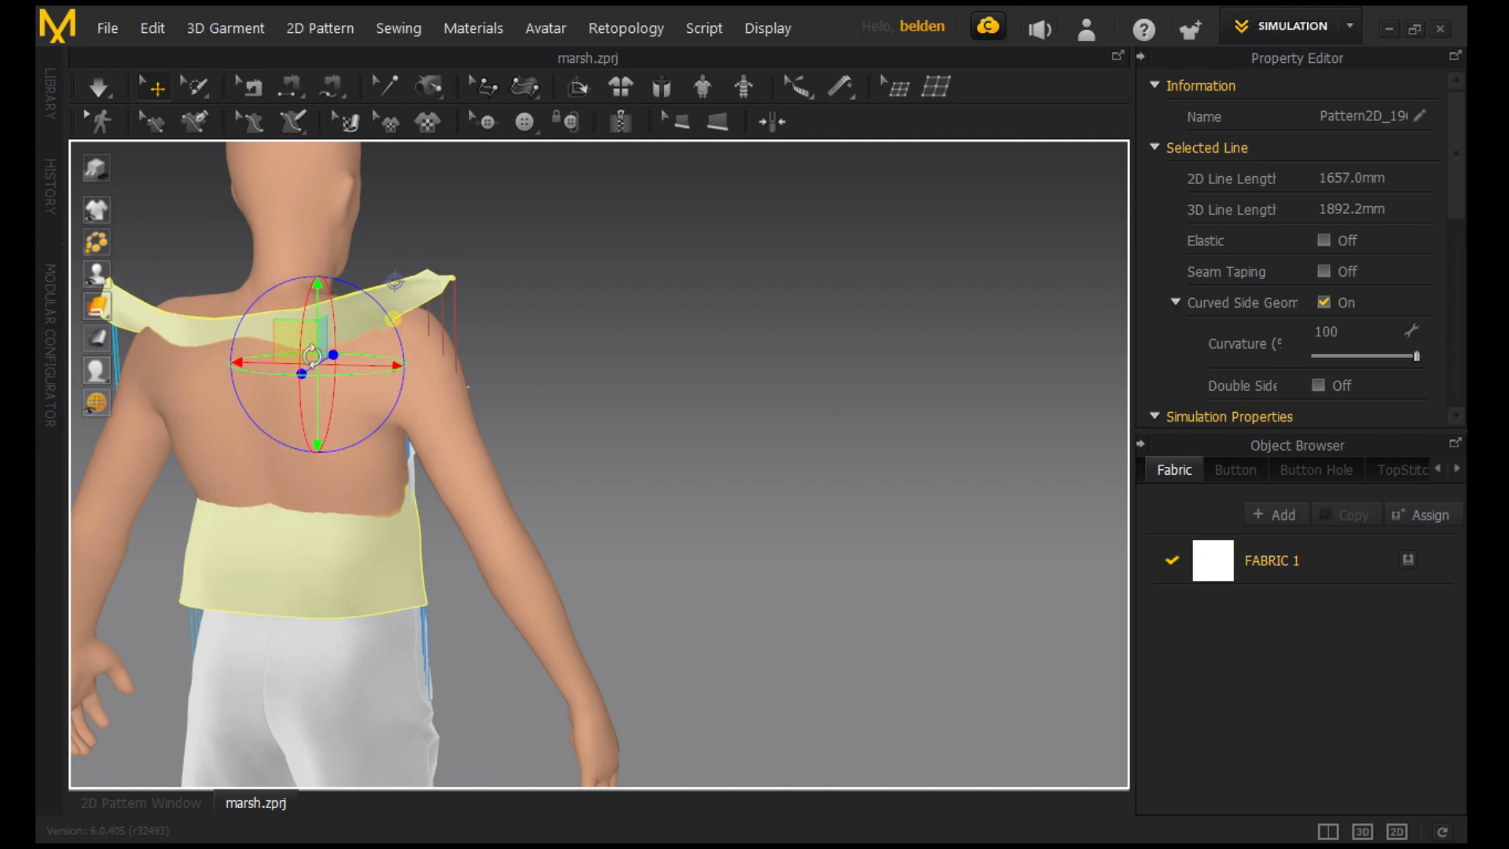
{"action": "right_click_drag", "start_coordinate": [312, 356], "coordinate": [228, 361]}
{"action": "left_click_drag", "start_coordinate": [268, 370], "coordinate": [173, 369]}
Raise the front panel to shoulder height and move it forward away from the avatar's chest.
{"action": "left_click", "coordinate": [453, 472]}
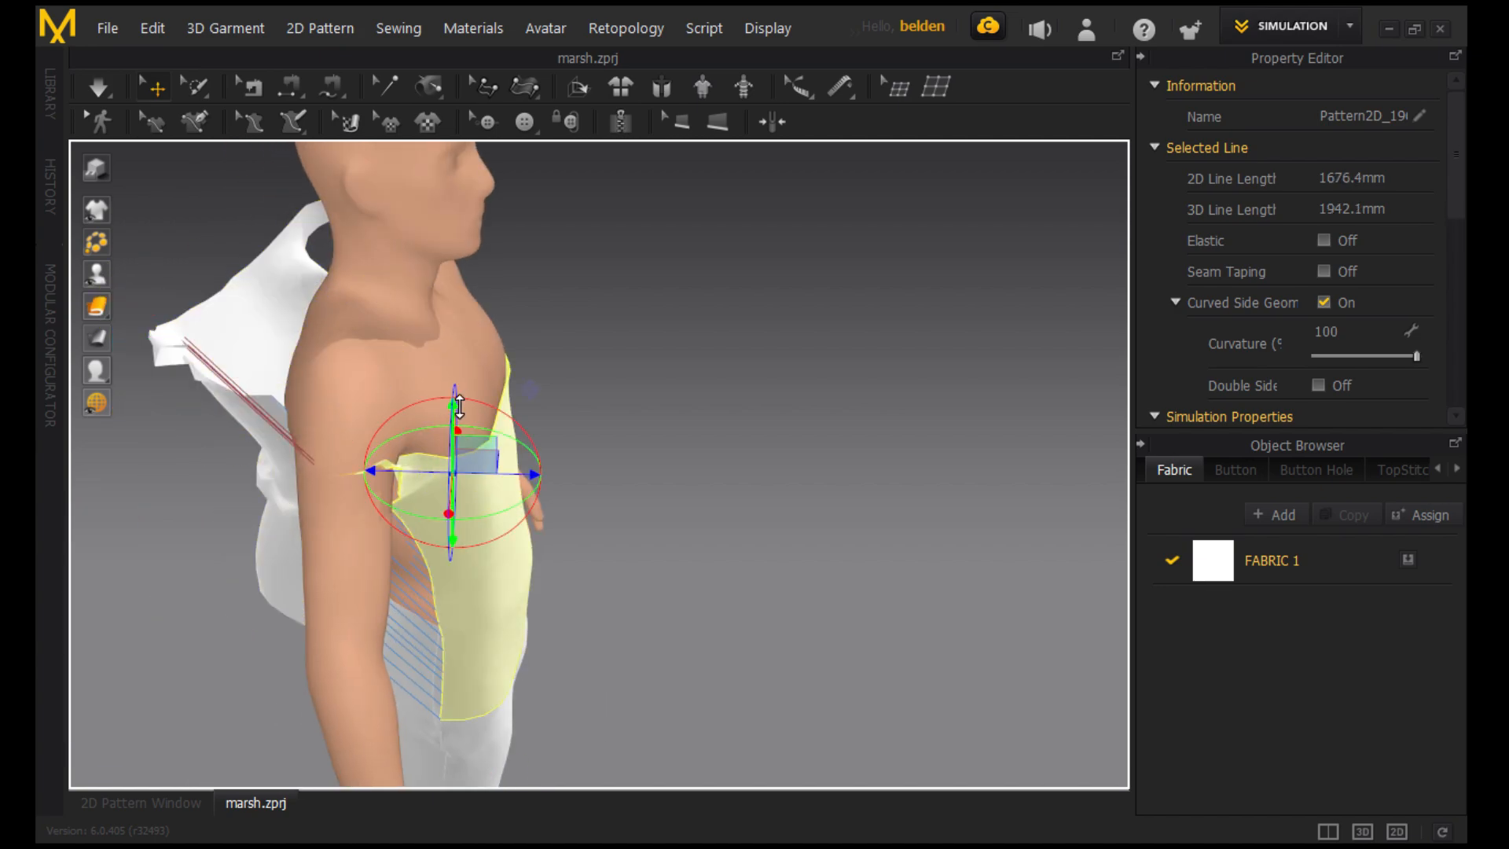
{"action": "left_click_drag", "start_coordinate": [460, 407], "coordinate": [444, 264]}
{"action": "right_click_drag", "start_coordinate": [444, 264], "coordinate": [475, 353]}
{"action": "left_click_drag", "start_coordinate": [500, 328], "coordinate": [558, 313]}
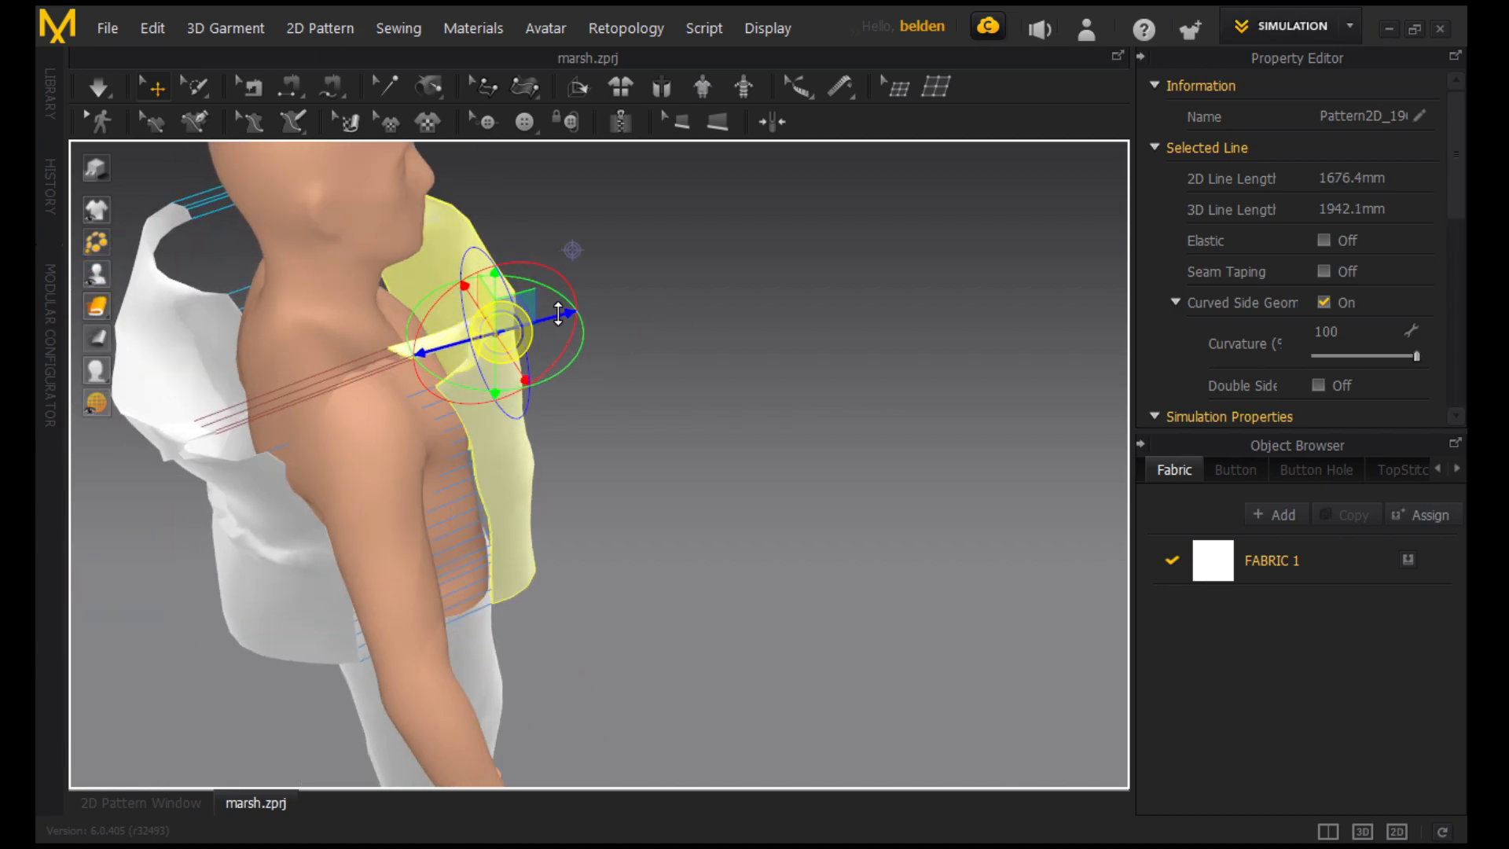
Simulate the repositioned top and pull the back panel's strap up onto the avatar's right shoulder.
{"action": "key", "text": "space"}
{"action": "mouse_move", "coordinate": [563, 312]}
{"action": "right_mouse_down"}
{"action": "mouse_move", "coordinate": [539, 370]}
{"action": "mouse_move", "coordinate": [773, 270]}
{"action": "mouse_move", "coordinate": [592, 309]}
{"action": "right_mouse_up"}
{"action": "left_click_drag", "start_coordinate": [539, 384], "coordinate": [445, 260]}
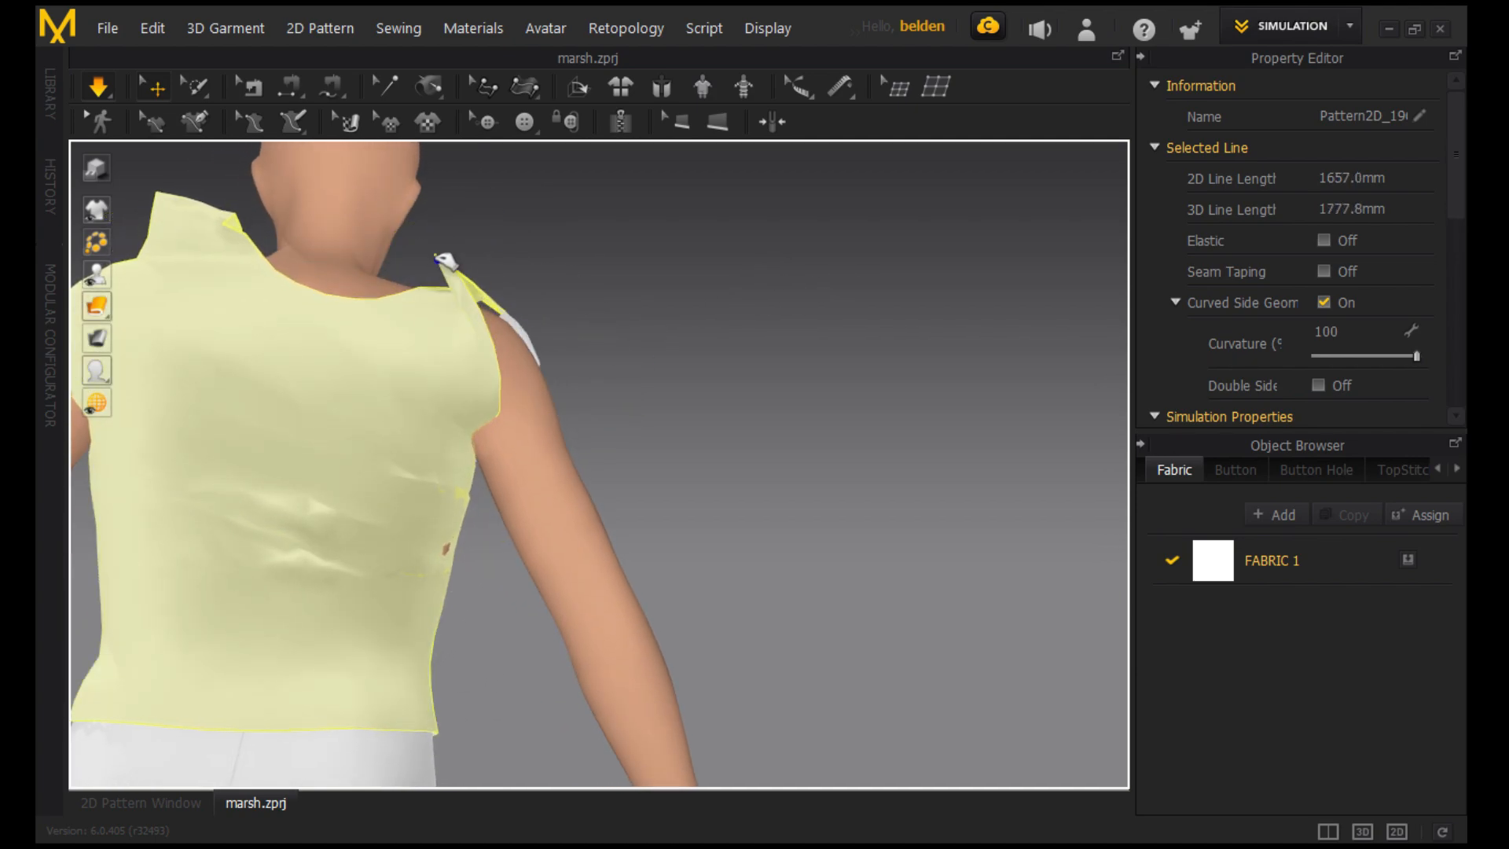
Pull the bunched front panel down over the chest and settle its strap on the avatar's left shoulder.
{"action": "right_click_drag", "start_coordinate": [373, 398], "coordinate": [891, 409]}
{"action": "left_click", "coordinate": [886, 410]}
{"action": "left_click_drag", "start_coordinate": [841, 551], "coordinate": [697, 748]}
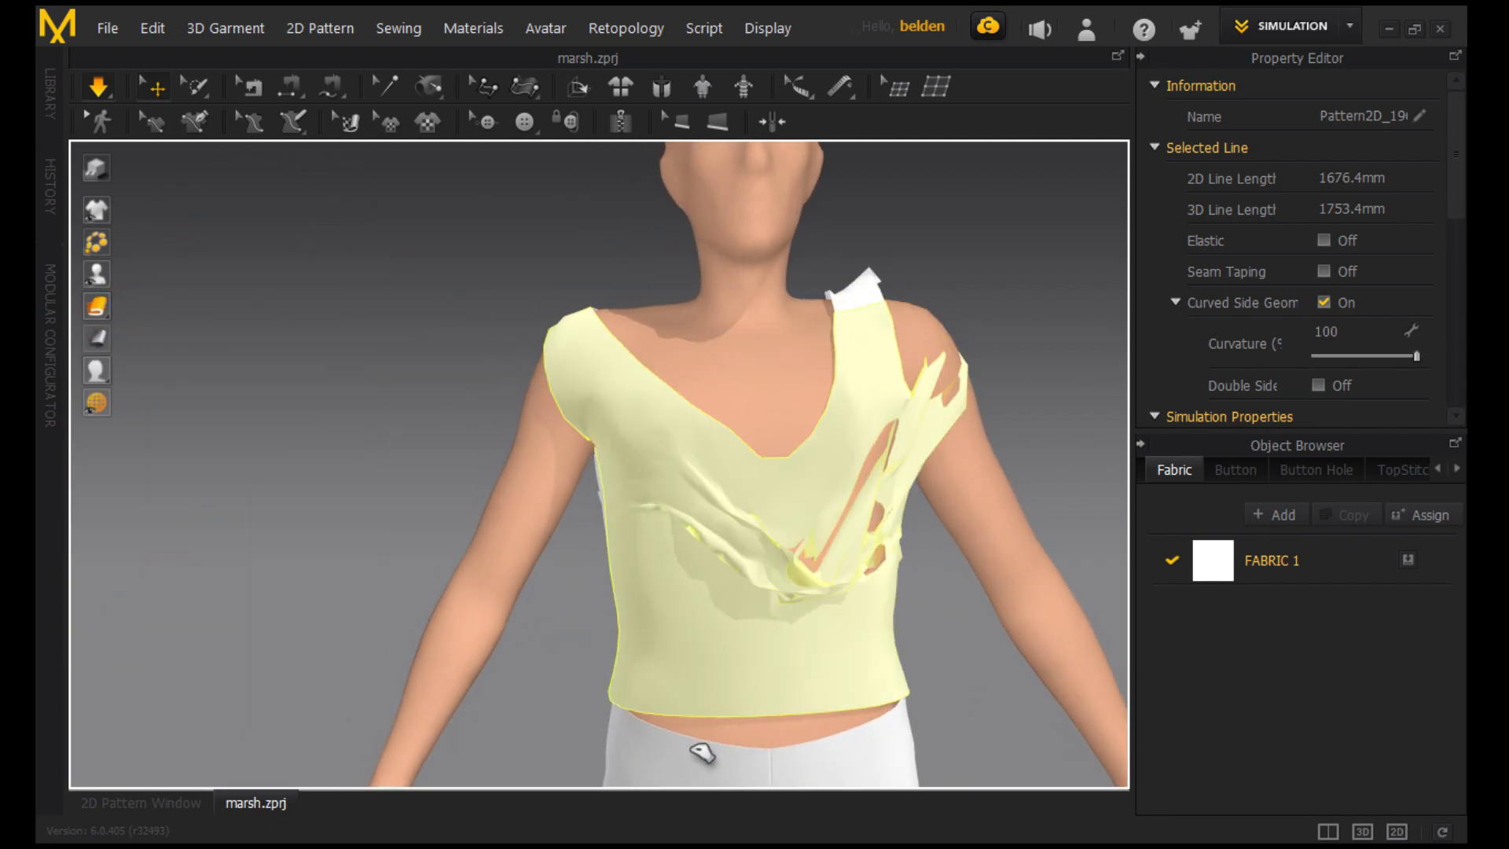
{"action": "left_click_drag", "start_coordinate": [974, 368], "coordinate": [943, 316]}
Shift the front panel's two shoulder straps inward toward the neck during the simulation.
{"action": "left_click", "coordinate": [589, 315]}
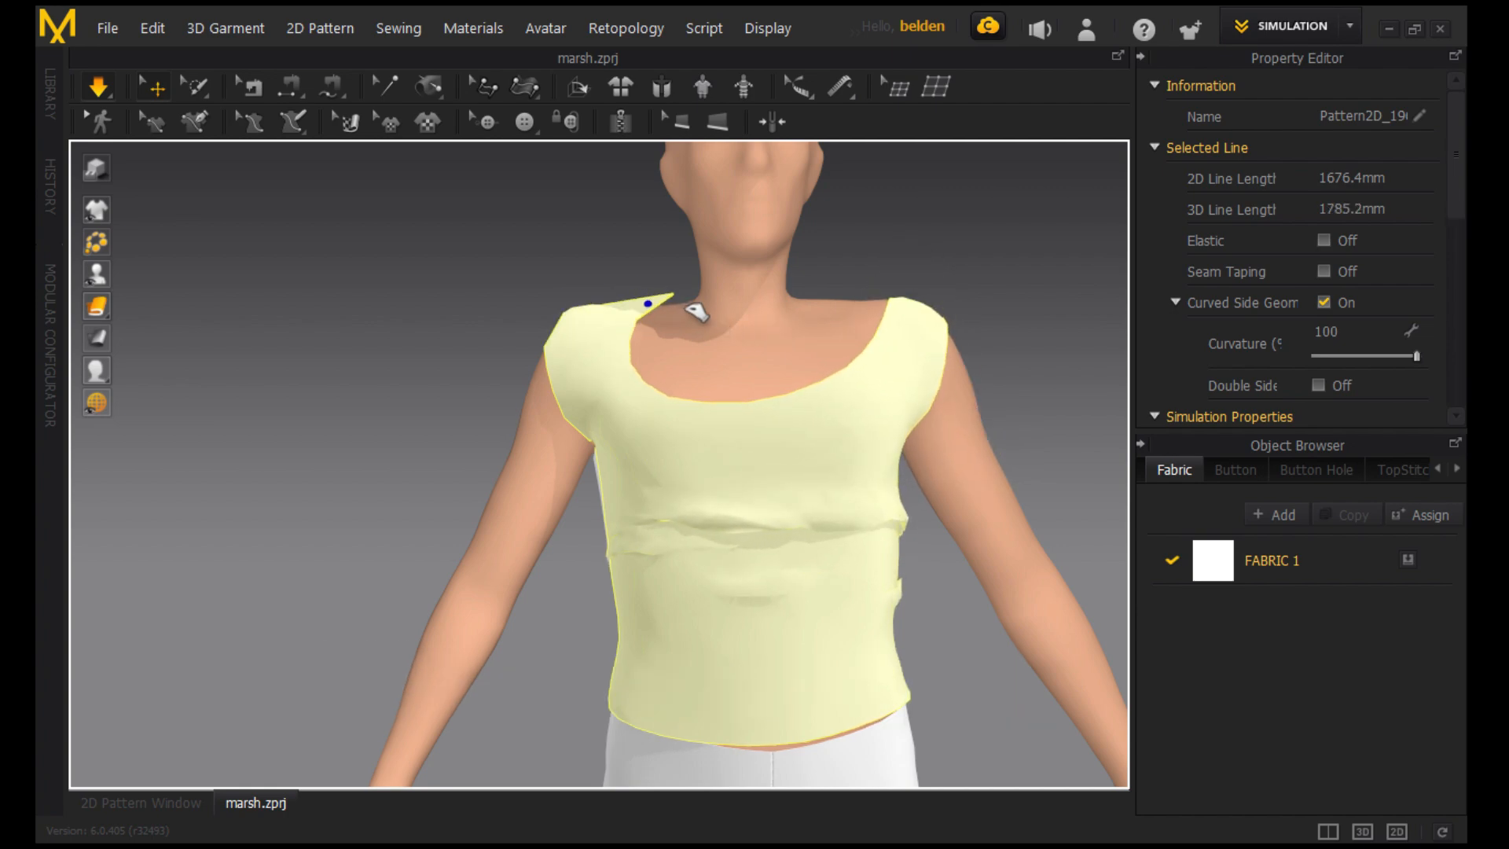
{"action": "left_click_drag", "start_coordinate": [694, 310], "coordinate": [655, 353]}
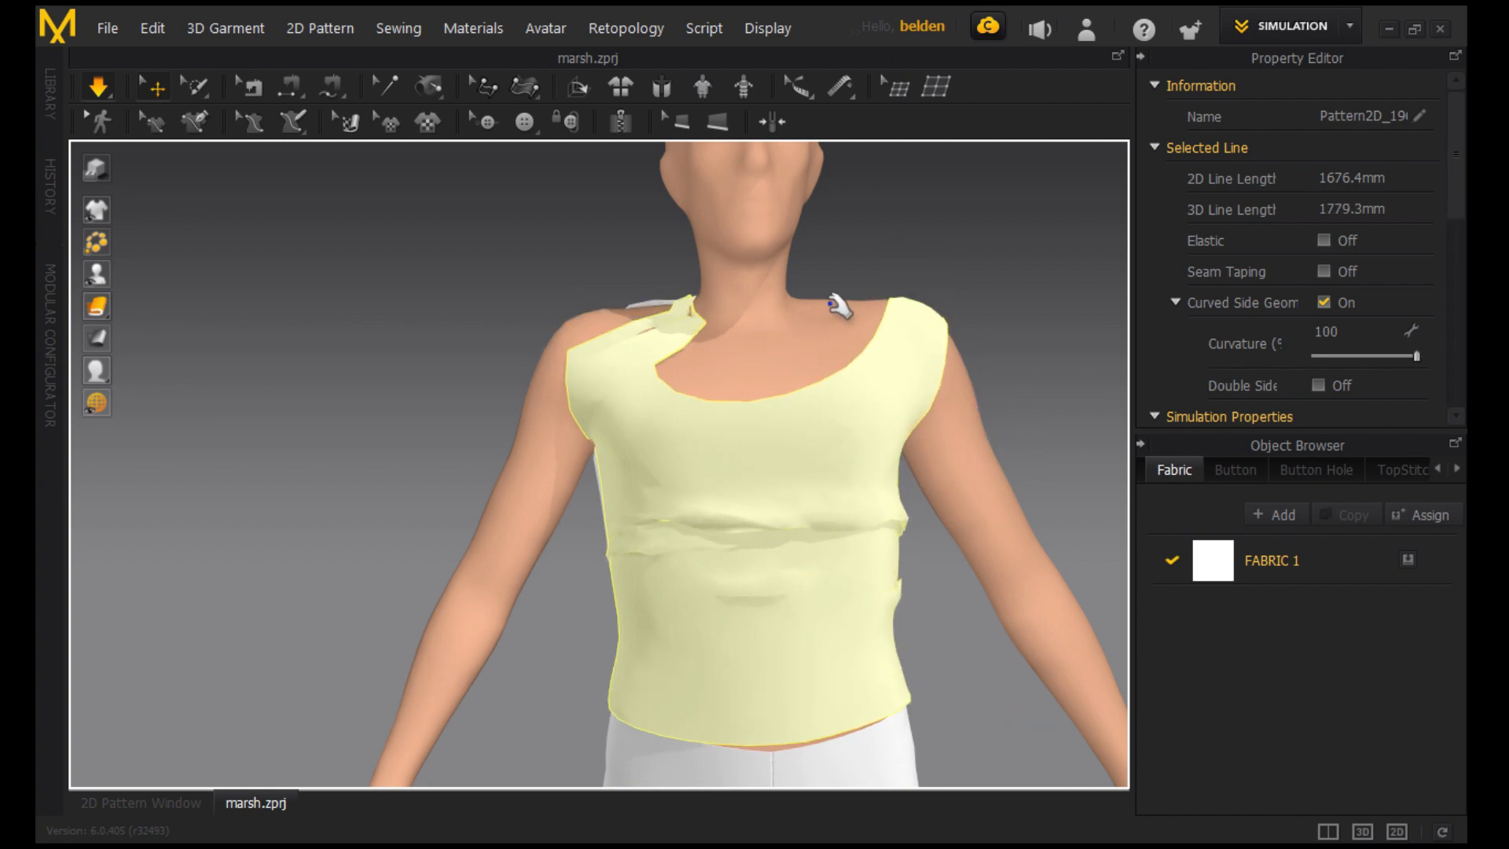
{"action": "mouse_move", "coordinate": [902, 303]}
{"action": "left_mouse_down"}
{"action": "mouse_move", "coordinate": [775, 320]}
{"action": "mouse_move", "coordinate": [876, 292]}
{"action": "left_mouse_up"}
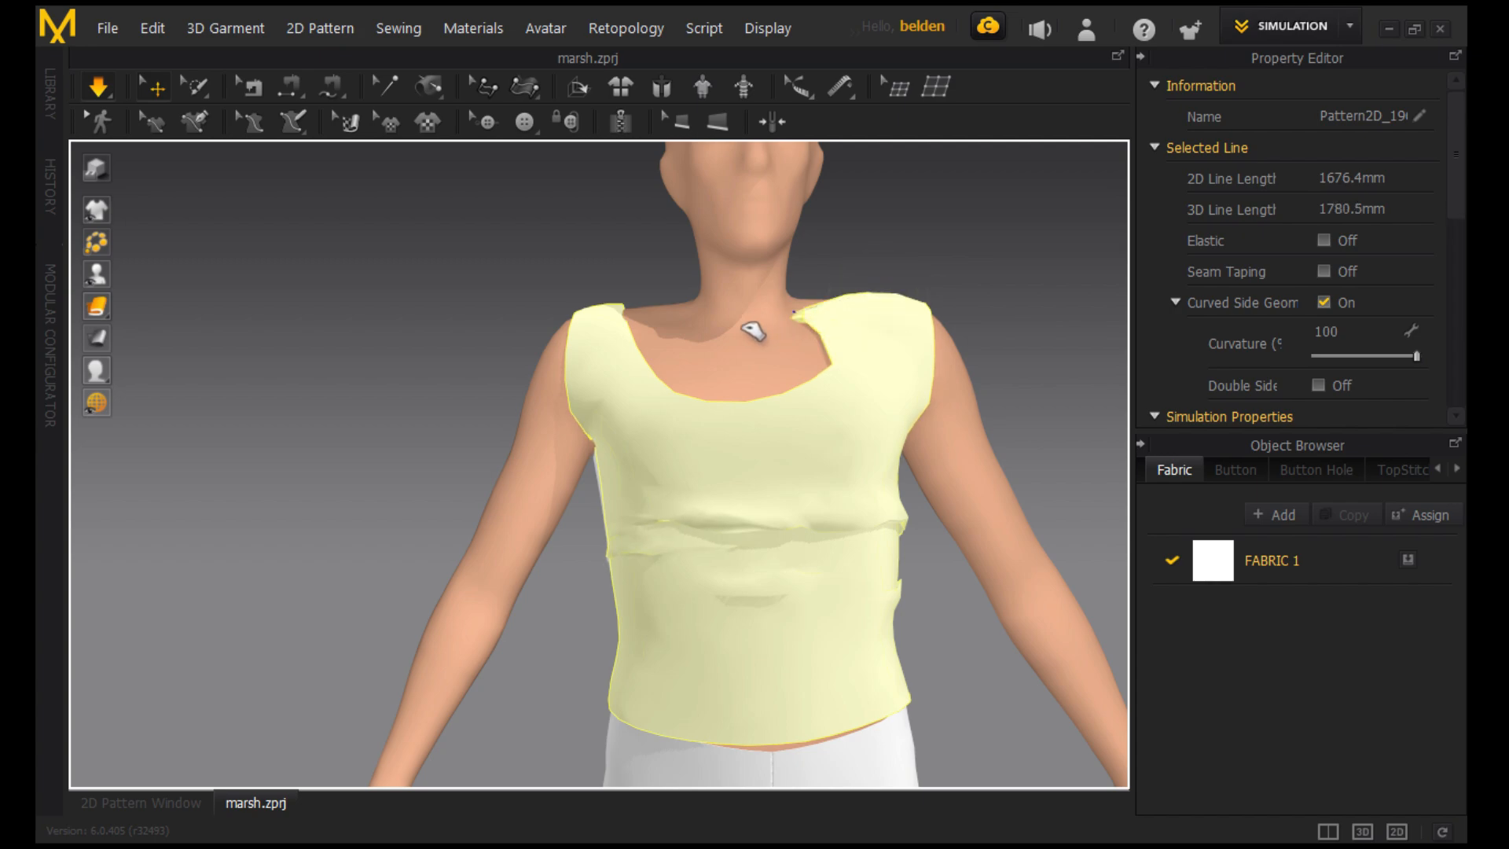
Pull the lower part of the front panel down toward the trousers' waist with the simulation running.
{"action": "left_click", "coordinate": [992, 310]}
{"action": "right_click_drag", "start_coordinate": [1008, 288], "coordinate": [1074, 425]}
{"action": "right_click_drag", "start_coordinate": [745, 448], "coordinate": [988, 513]}
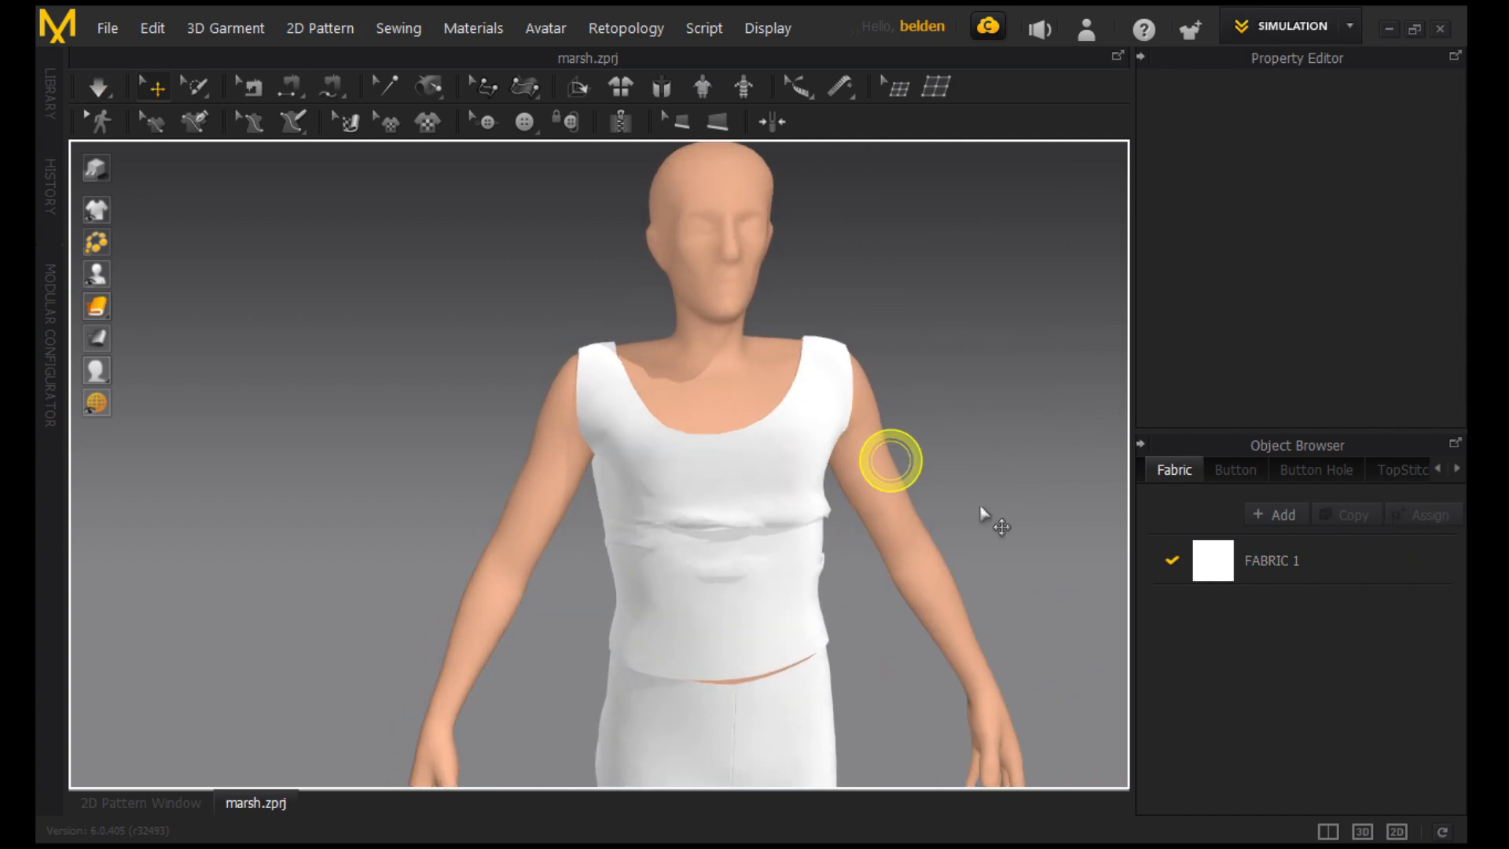
{"action": "left_click_drag", "start_coordinate": [786, 580], "coordinate": [812, 715]}
Examine the draped top's fit on the avatar from the front and sides, at full-figure and close range.
{"action": "scroll", "coordinate": [887, 586], "scroll_direction": "down", "scroll_amount": 2}
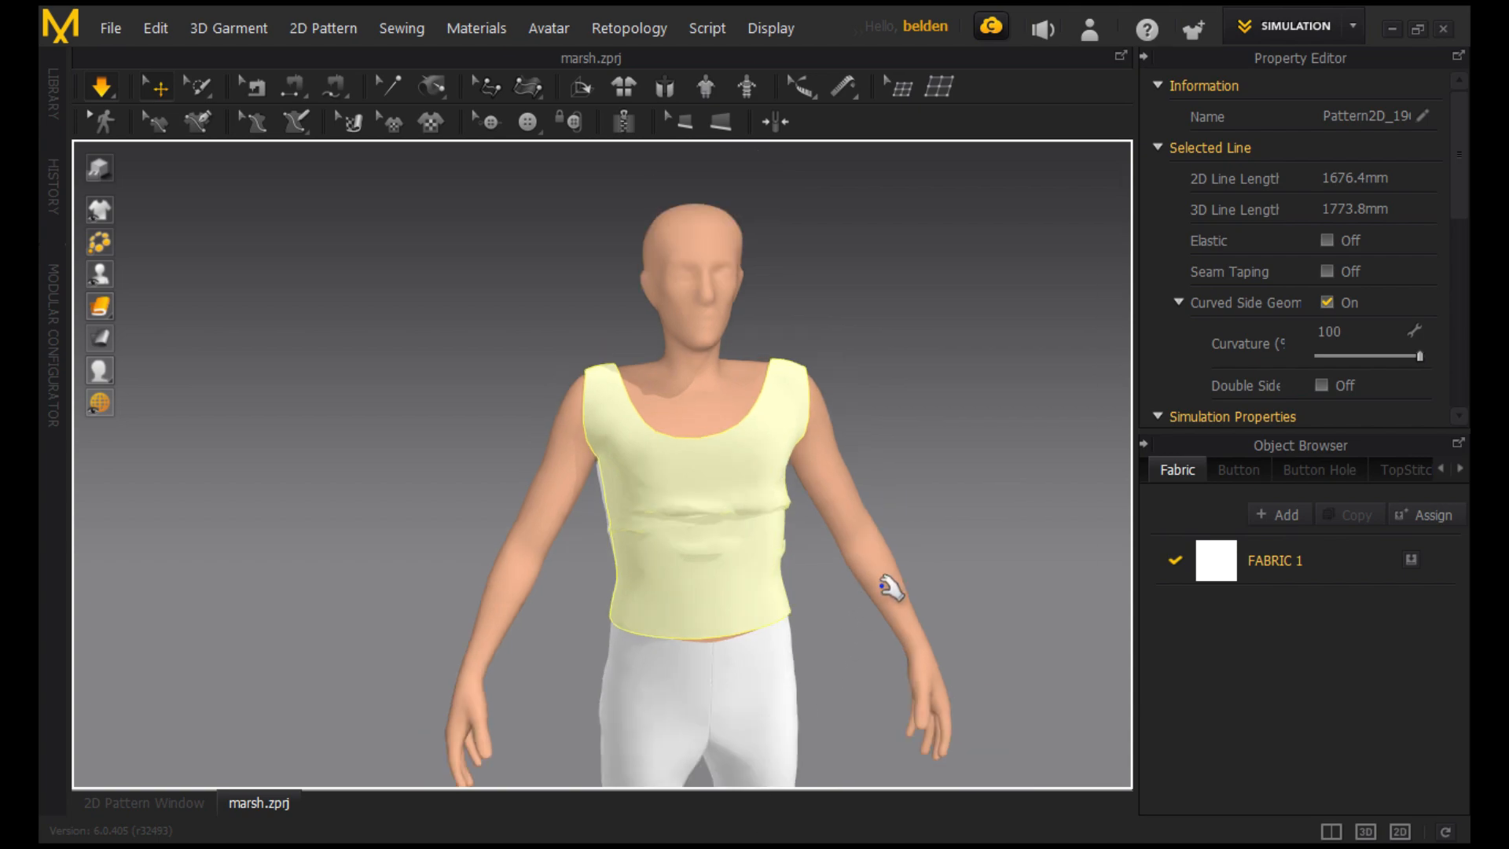
{"action": "scroll", "coordinate": [912, 528], "scroll_direction": "down", "scroll_amount": 2}
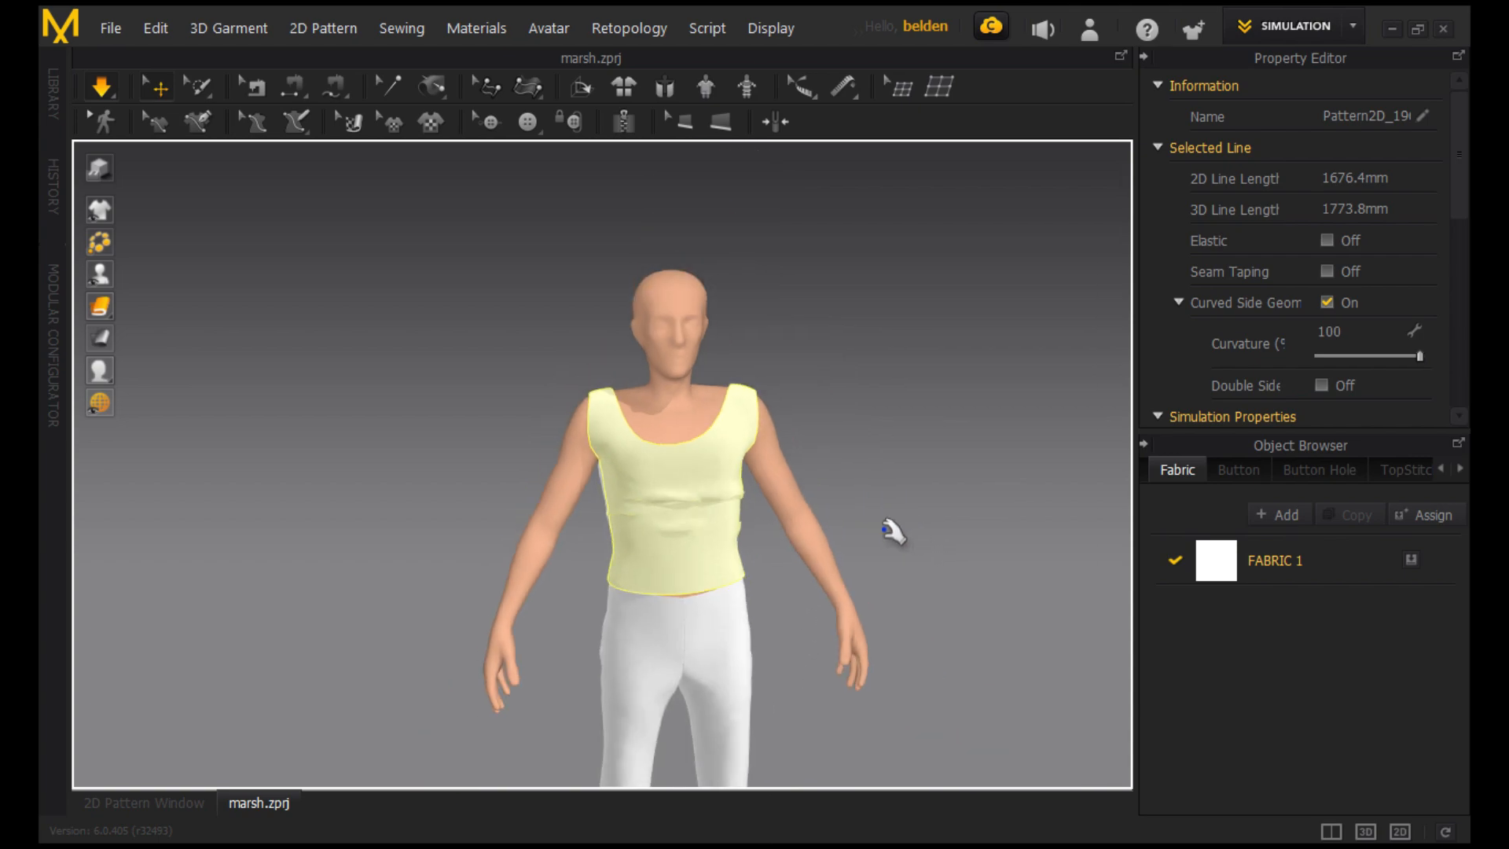
{"action": "right_click_drag", "start_coordinate": [812, 532], "coordinate": [1116, 510]}
{"action": "right_click_drag", "start_coordinate": [838, 495], "coordinate": [629, 510]}
{"action": "right_click_drag", "start_coordinate": [748, 535], "coordinate": [728, 567]}
{"action": "scroll", "coordinate": [713, 518], "scroll_direction": "up", "scroll_amount": 2}
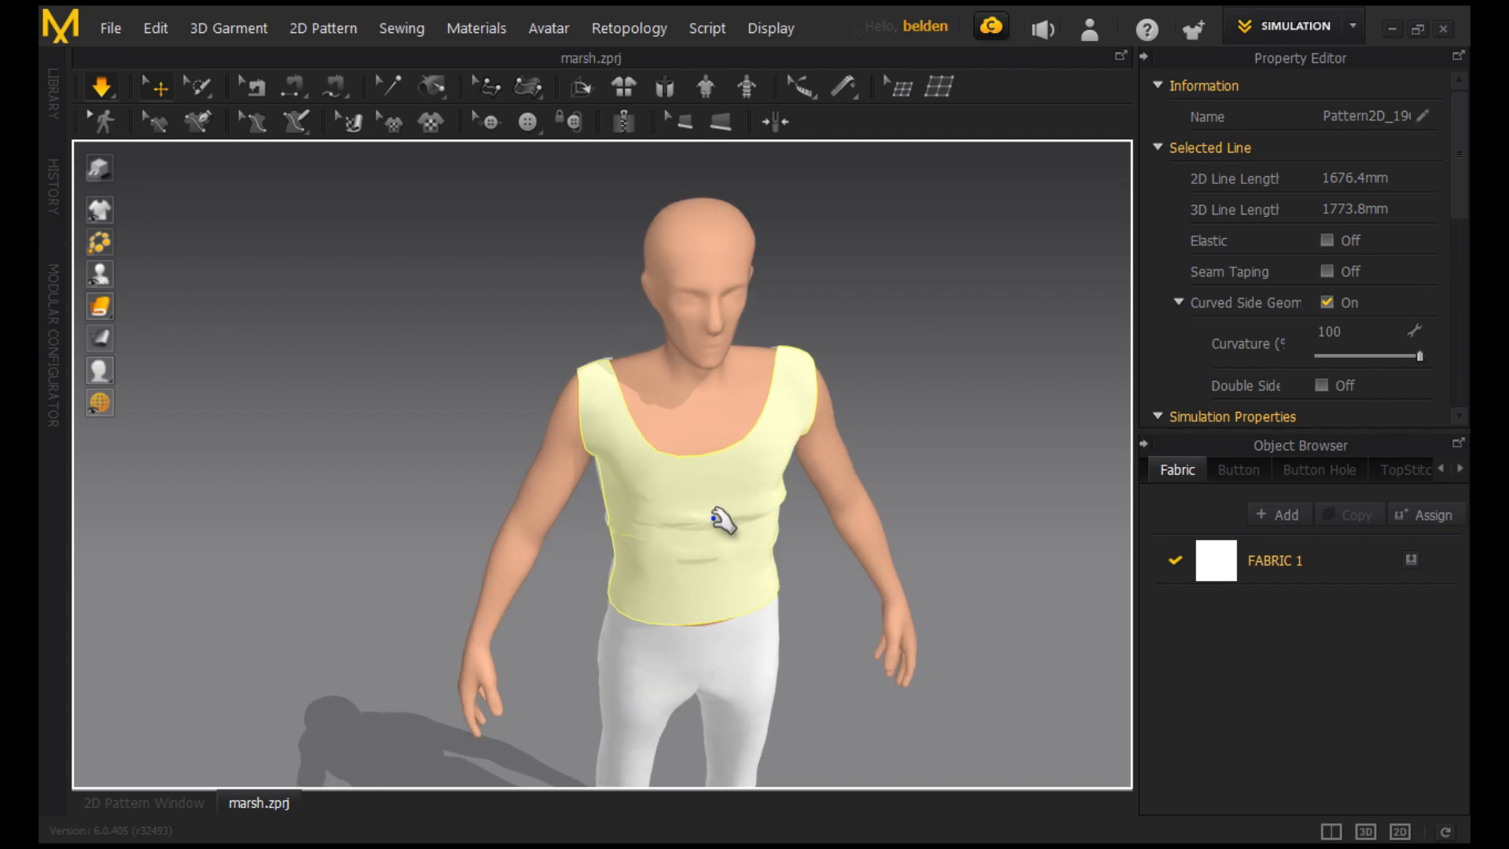
{"action": "scroll", "coordinate": [714, 517], "scroll_direction": "up", "scroll_amount": 2}
{"action": "middle_click_drag", "start_coordinate": [704, 492], "coordinate": [479, 318]}
{"action": "mouse_move", "coordinate": [701, 473]}
{"action": "right_mouse_down"}
{"action": "mouse_move", "coordinate": [700, 378]}
{"action": "mouse_move", "coordinate": [733, 370]}
{"action": "mouse_move", "coordinate": [658, 489]}
{"action": "right_mouse_up"}
{"action": "right_click_drag", "start_coordinate": [887, 428], "coordinate": [690, 448]}
{"action": "left_click", "coordinate": [862, 429]}
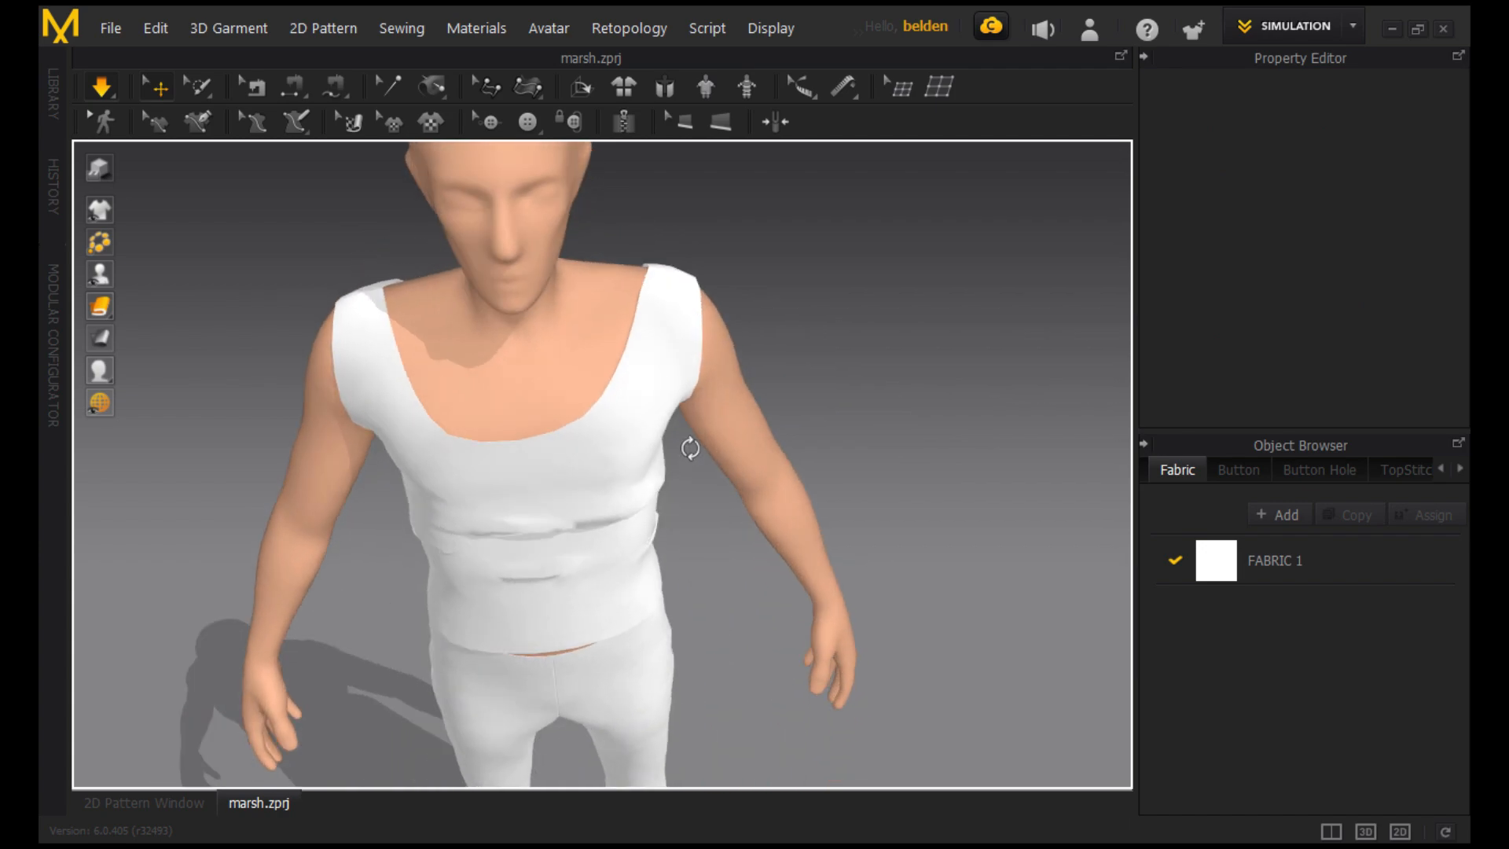
{"action": "right_click_drag", "start_coordinate": [691, 293], "coordinate": [814, 273]}
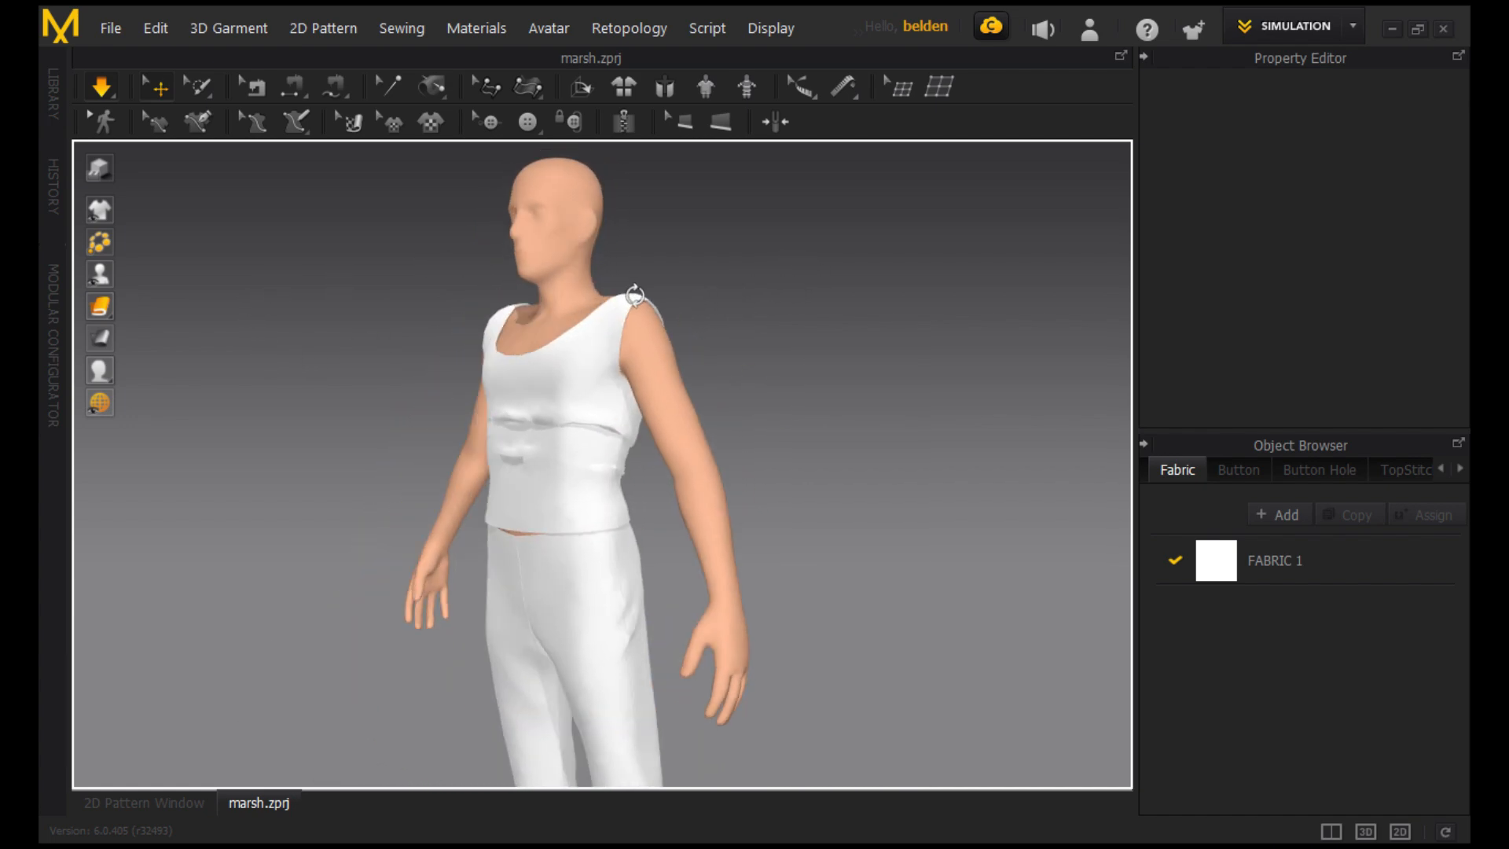
{"action": "scroll", "coordinate": [628, 308], "scroll_direction": "up", "scroll_amount": 8}
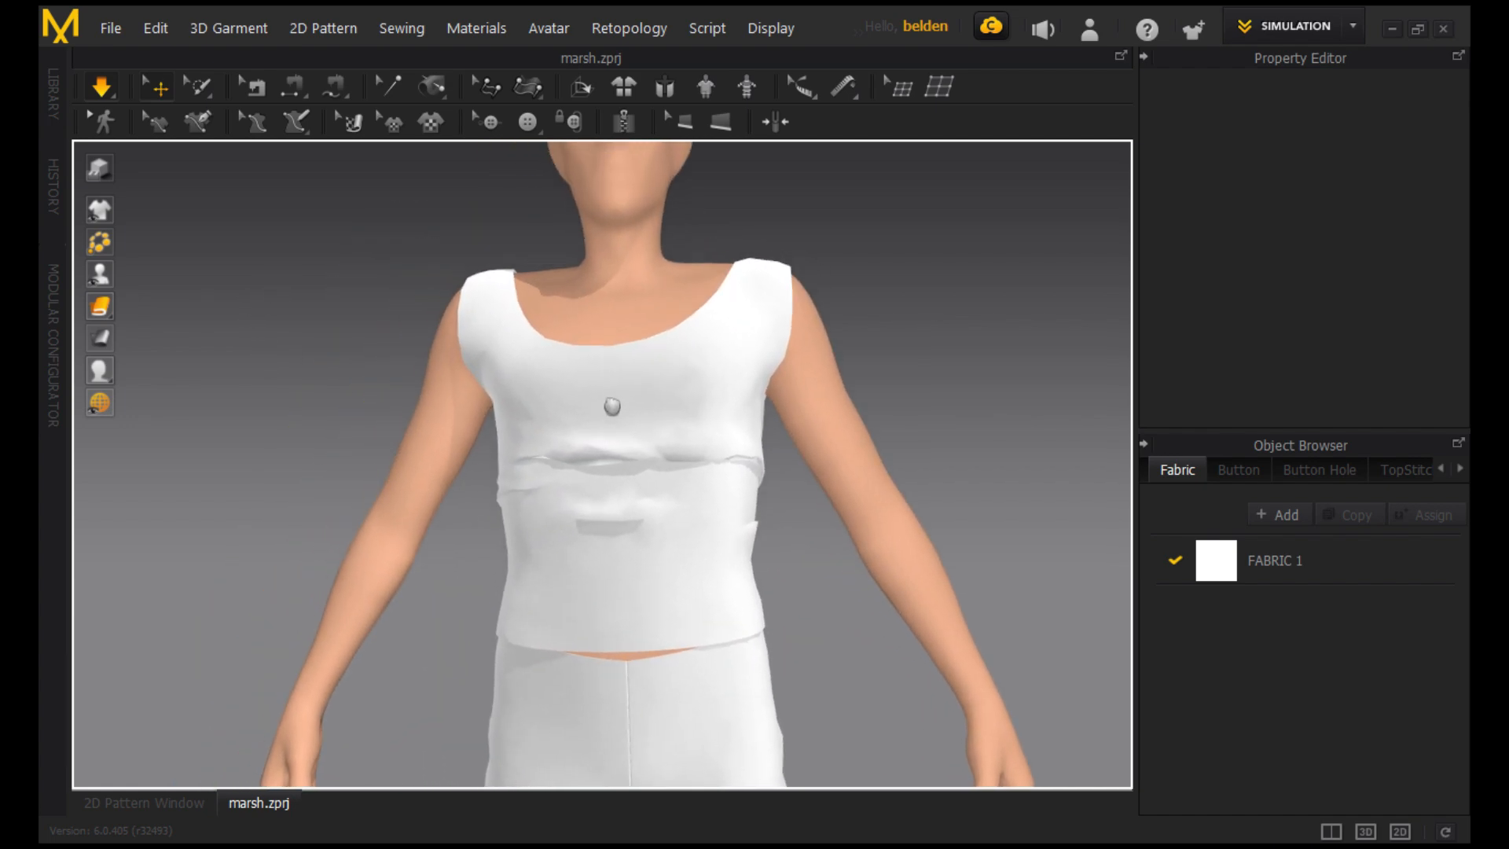
{"action": "left_click", "coordinate": [33, 457]}
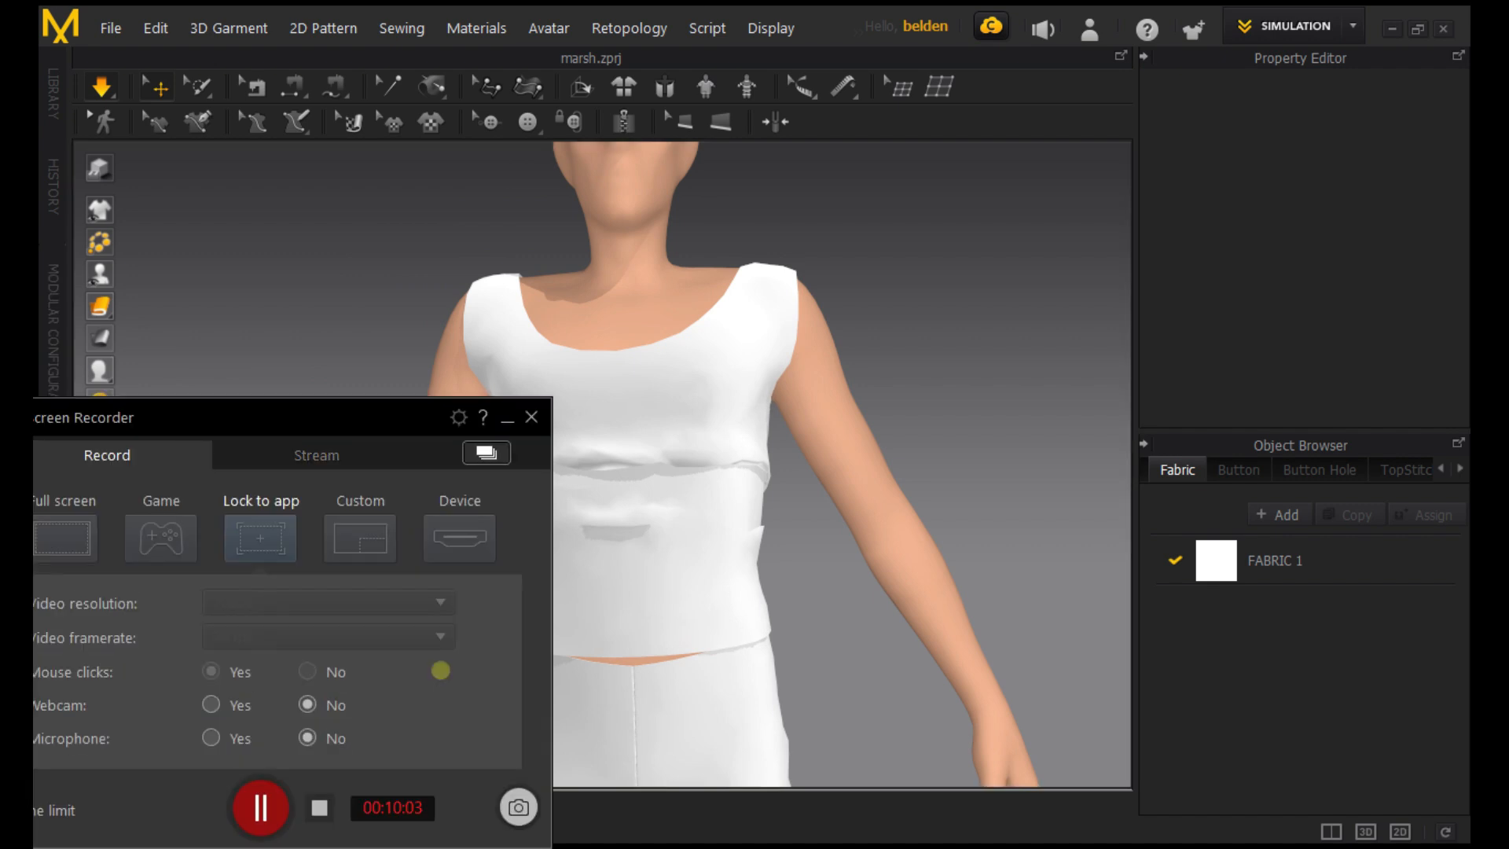